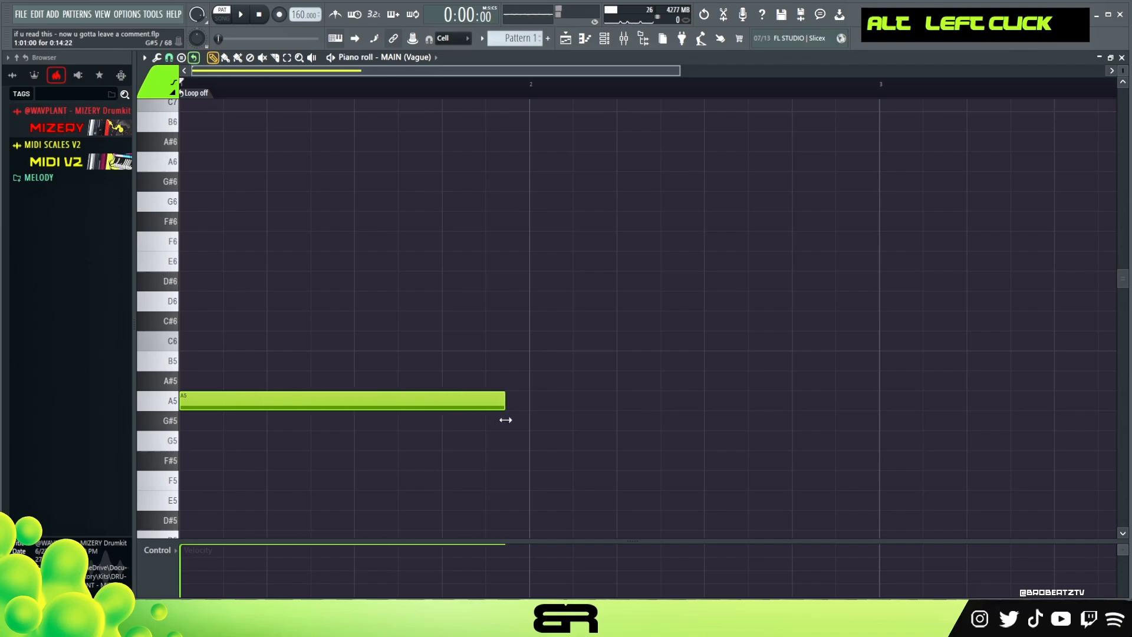
Step: Lower the velocity of the A5 note to about 78% and preview it
left_click_drag(199, 558, 200, 559)
right_click(340, 482)
key("space")
key("space")
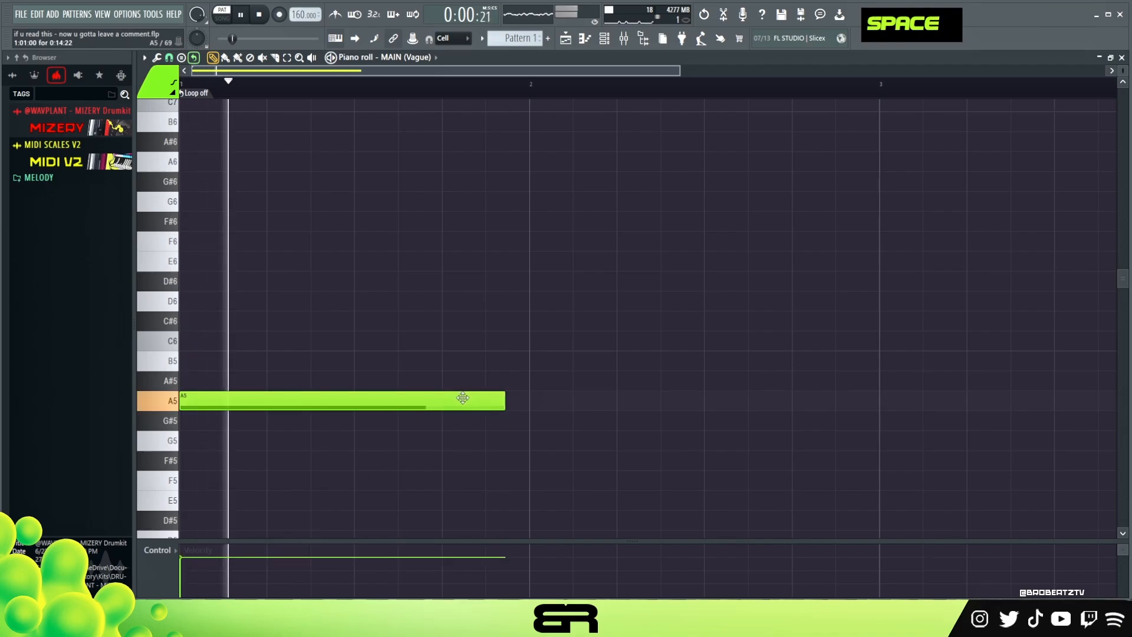
key("space")
key("space")
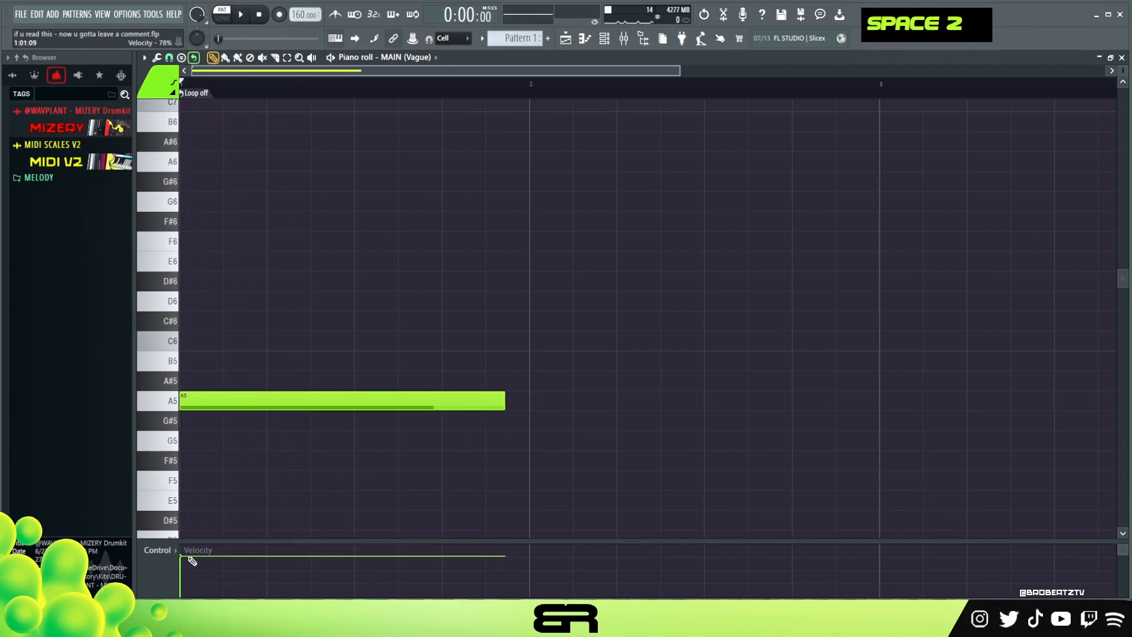
Step: Duplicate the A5 note seven semitones up to E6
right_click(334, 454)
left_click_drag(444, 347, 353, 423)
left_click_drag(244, 399, 184, 426)
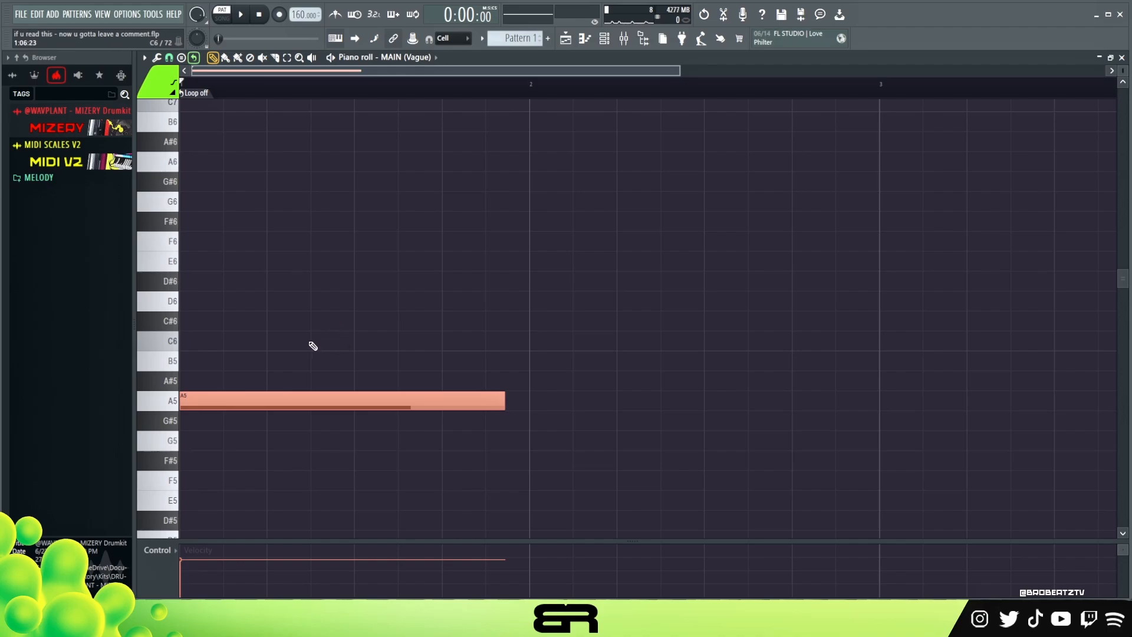
key("shift+Up")
key("shift+Down")
key("shift+Up")
key("shift+Up")
key("shift+Up")
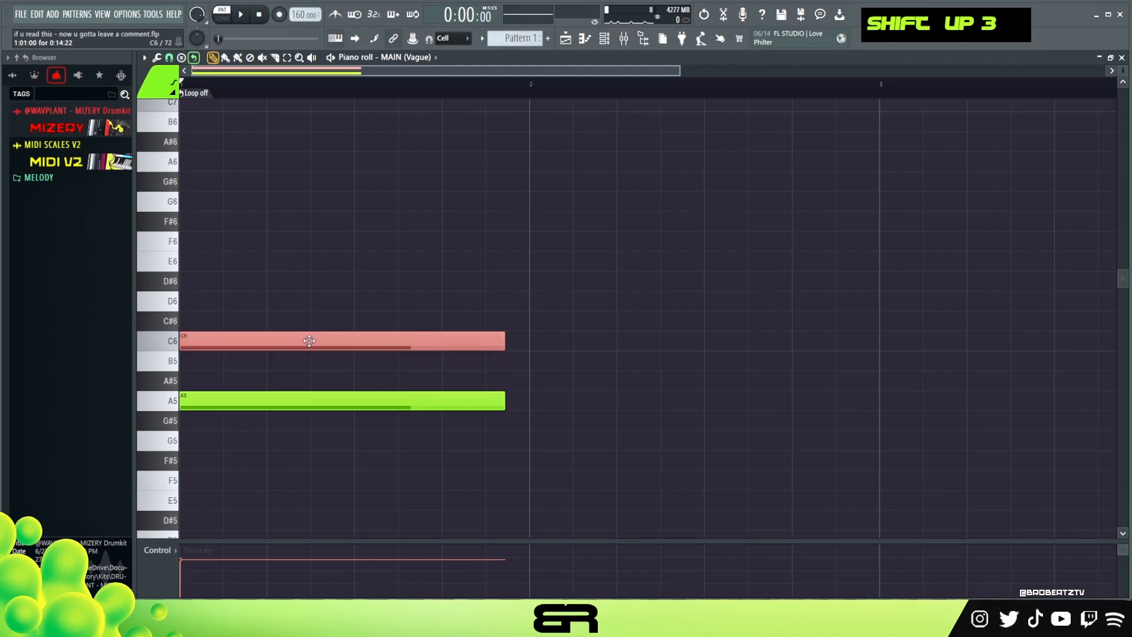
key("shift+Up")
key("shift+Up")
key("shift+Up")
key("shift+Up")
Step: Duplicate the E6 note seven semitones higher to B6
left_click(248, 261, "shift")
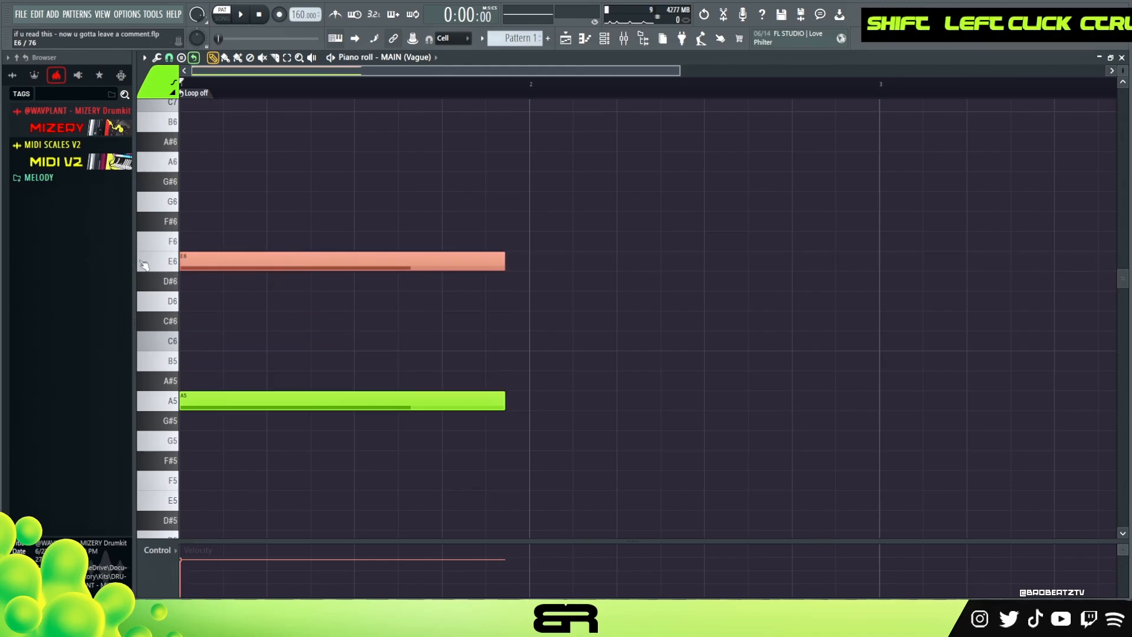
key("shift+Up")
key("shift+Up")
key("shift+Up")
key("shift+Up")
key("shift+Up")
key("shift+Up")
key("shift+Up")
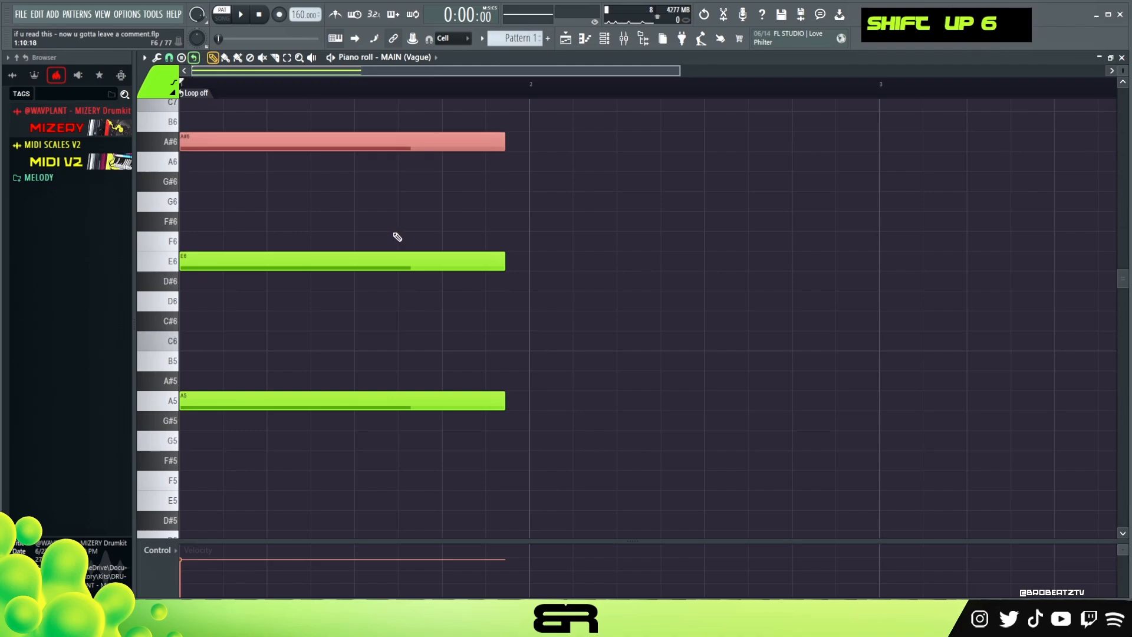
scroll(419, 246, "up", 3)
Step: Stagger the chord so E6 starts half a beat and B6 one beat after A5, and preview it
left_click_drag(367, 112, 260, 371)
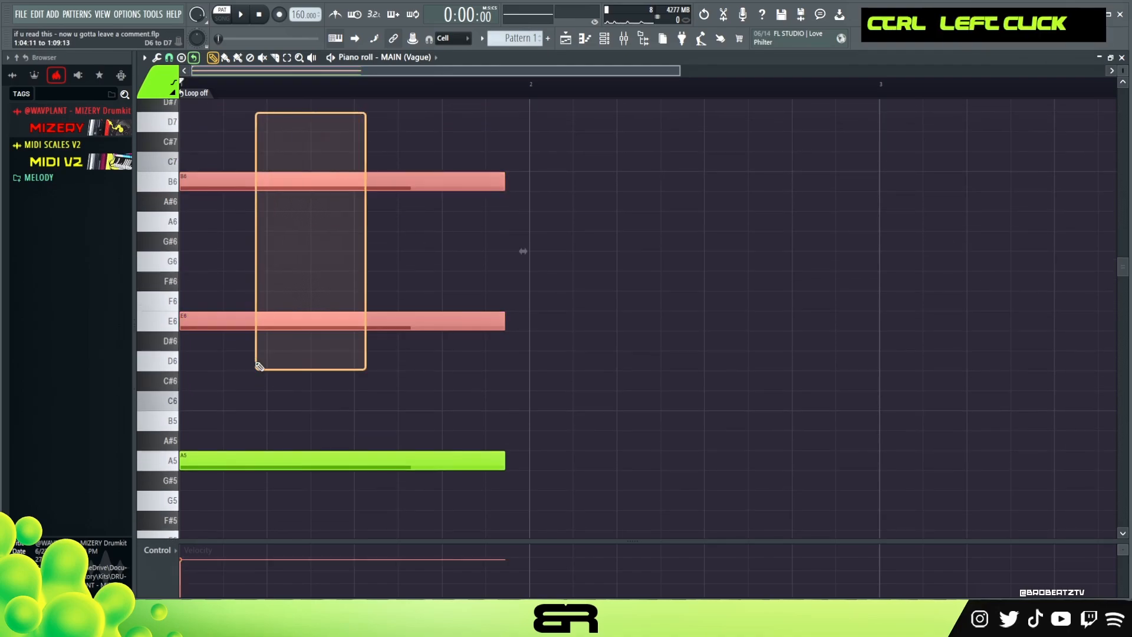
left_click_drag(214, 319, 257, 319)
right_click(300, 252)
left_click(293, 181, "ctrl")
left_click_drag(292, 181, 337, 180)
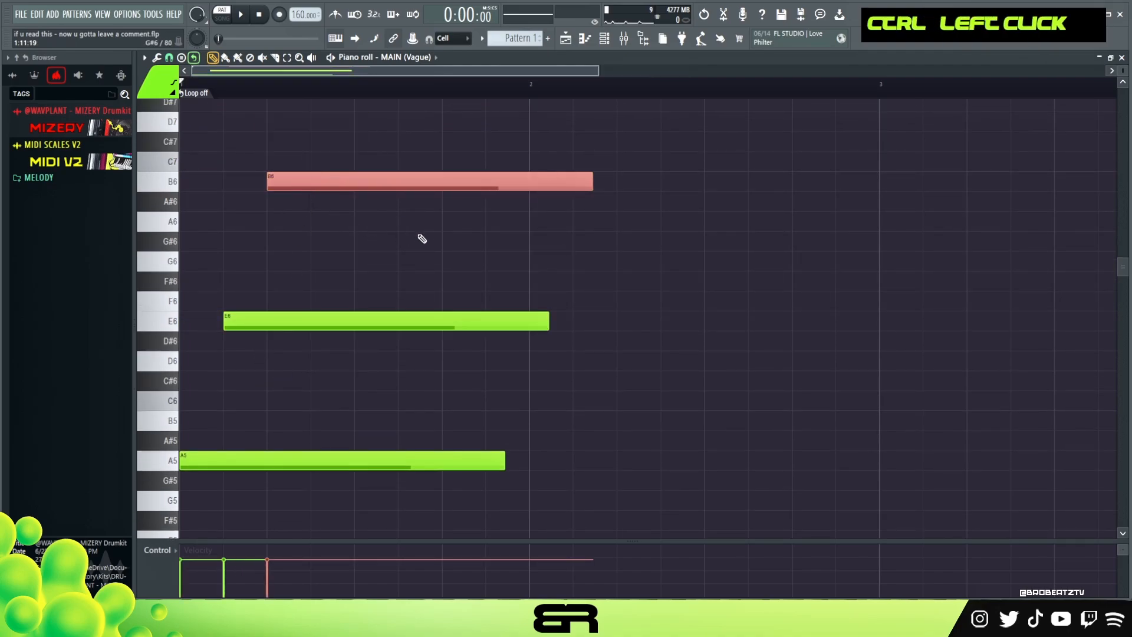
key("space")
key("space")
Step: Change grid snapping to 1/4 beat and delay E6 by a quarter beat and B6 by half a beat
left_click(168, 58)
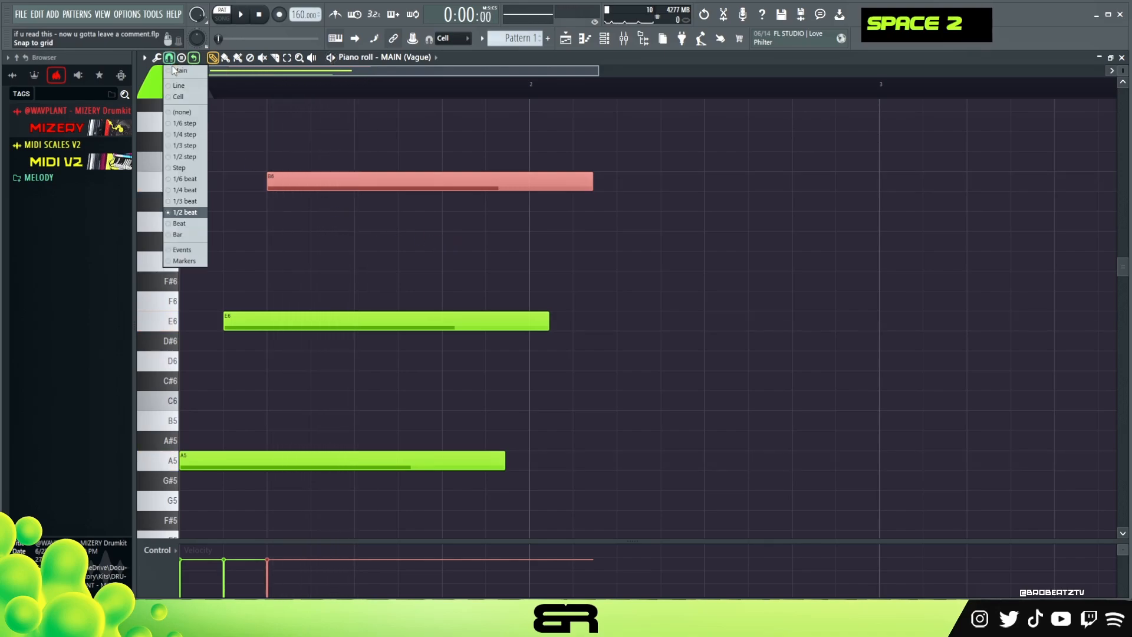
left_click(177, 190)
right_click(331, 256)
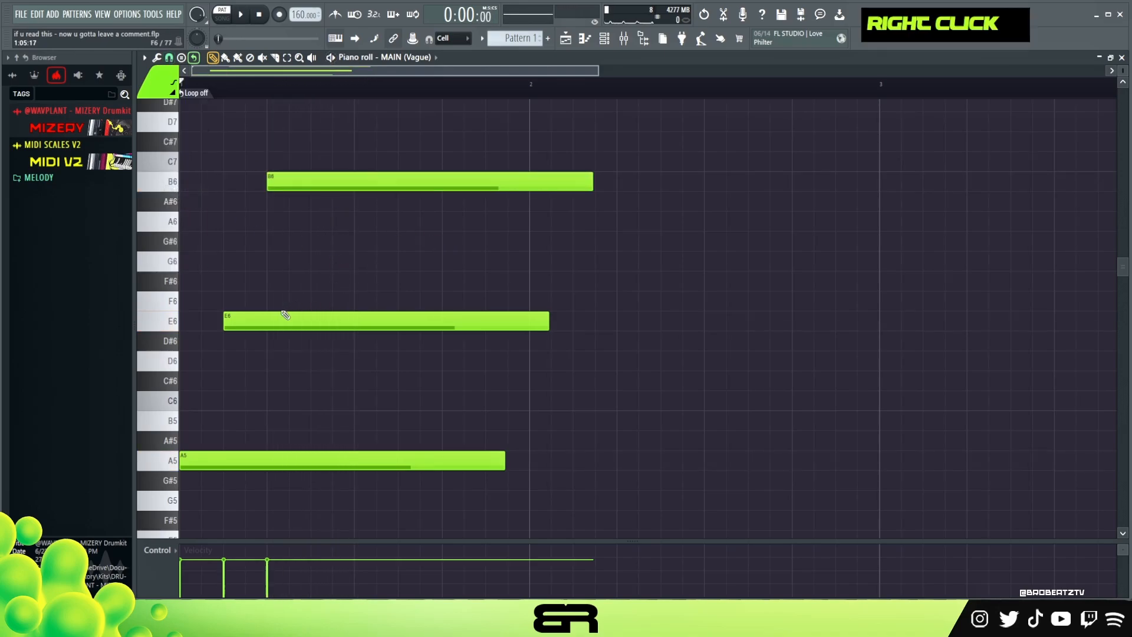
left_click_drag(286, 320, 308, 319)
left_click_drag(302, 184, 346, 185)
key("space")
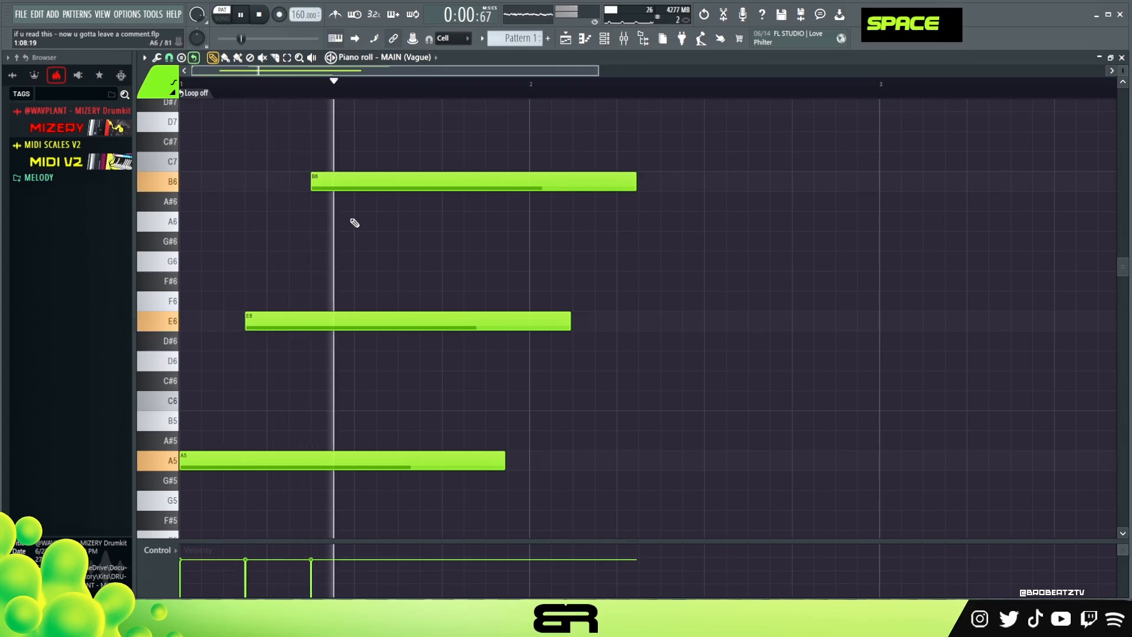
key("space")
Step: Add a C7 note on the third beat of bar 1 and preview the phrase
left_click(358, 163)
key("space")
key("space")
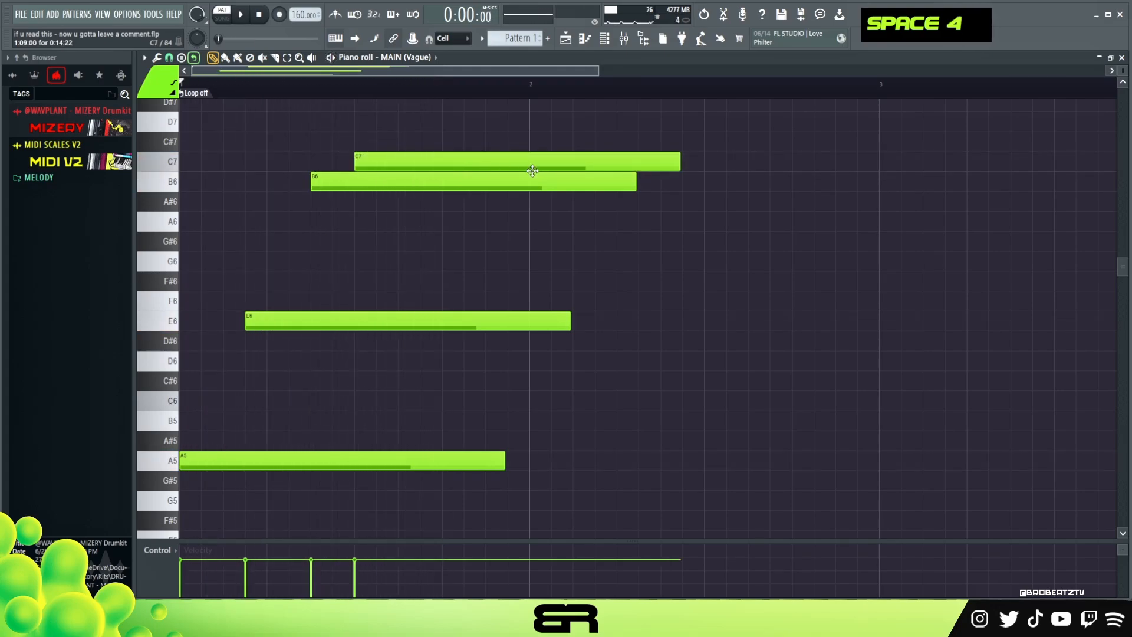
key("space")
key("space")
Step: Shorten all four notes, ending C7 and B6 together and A5 and E6 shortly after C7 begins
left_click_drag(678, 162, 407, 162)
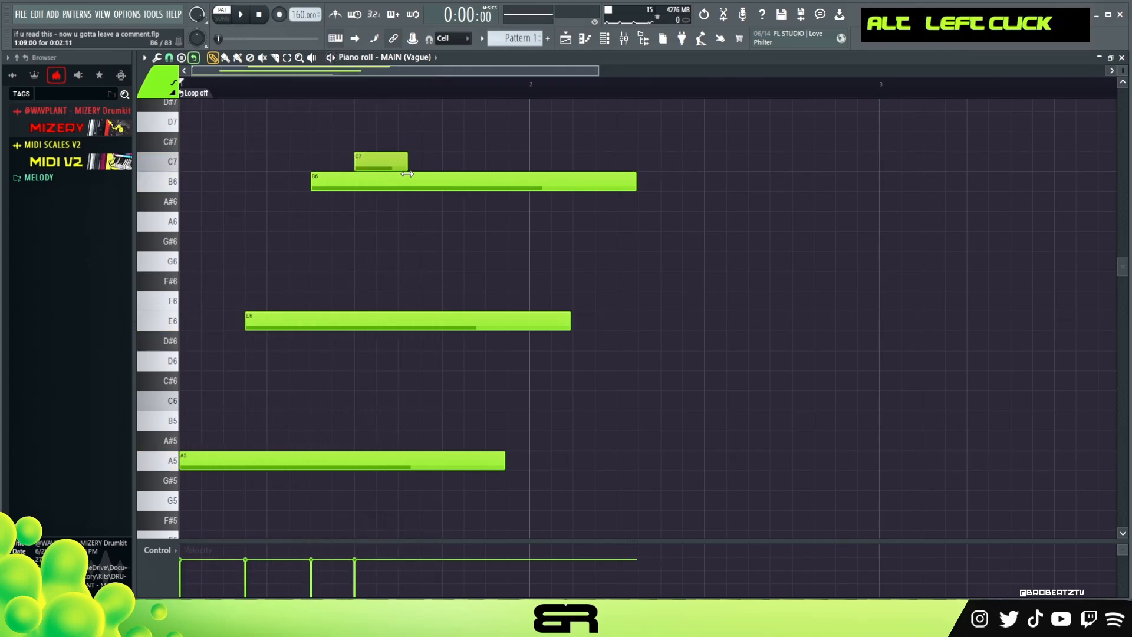
left_click_drag(583, 162, 460, 534)
left_click_drag(643, 186, 399, 190)
left_click_drag(410, 253, 260, 463)
left_click_drag(340, 318, 370, 319)
right_click(397, 333)
left_click_drag(336, 456, 364, 457)
Step: Play the phrase and trim B6 further so it ends about level with the E6 note
key("space")
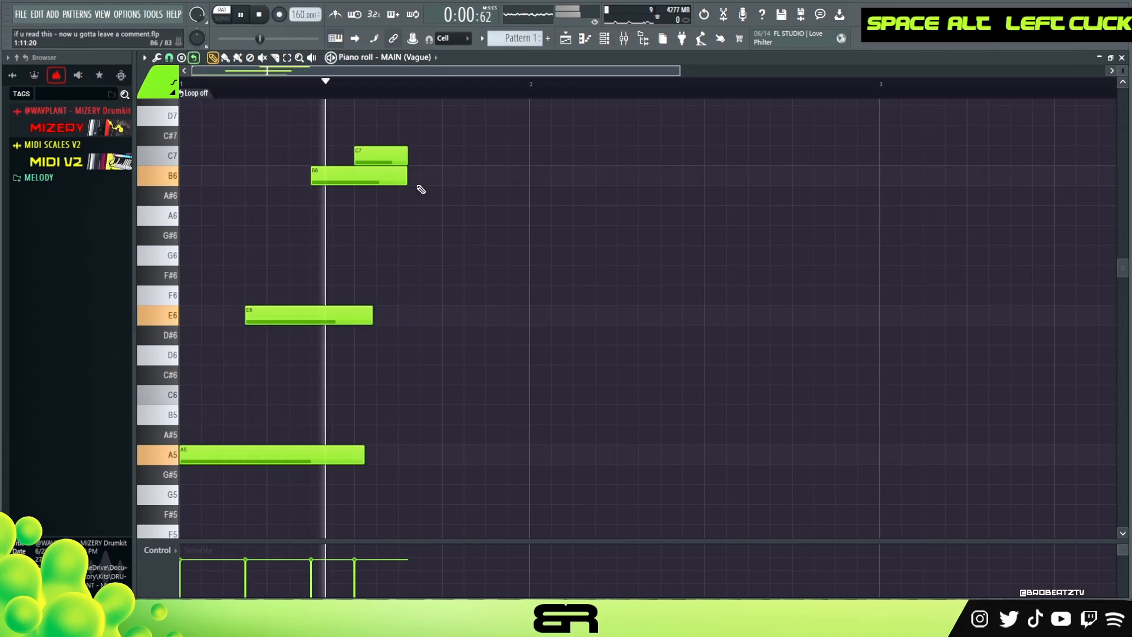
left_click_drag(407, 176, 389, 176)
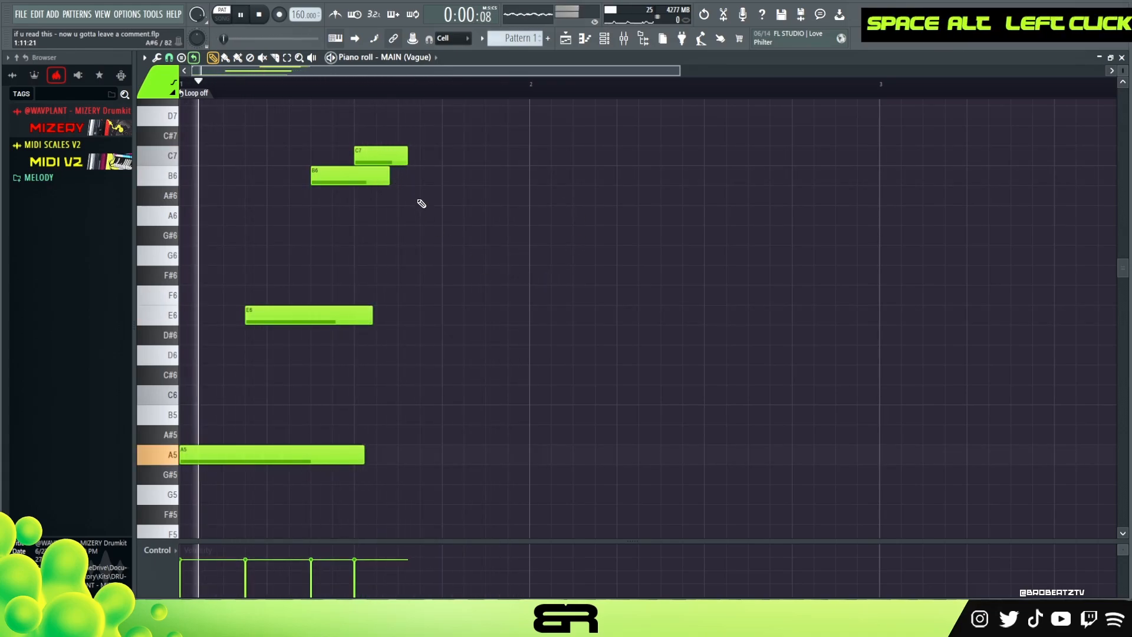
key("space")
left_click_drag(389, 176, 376, 175)
key("space")
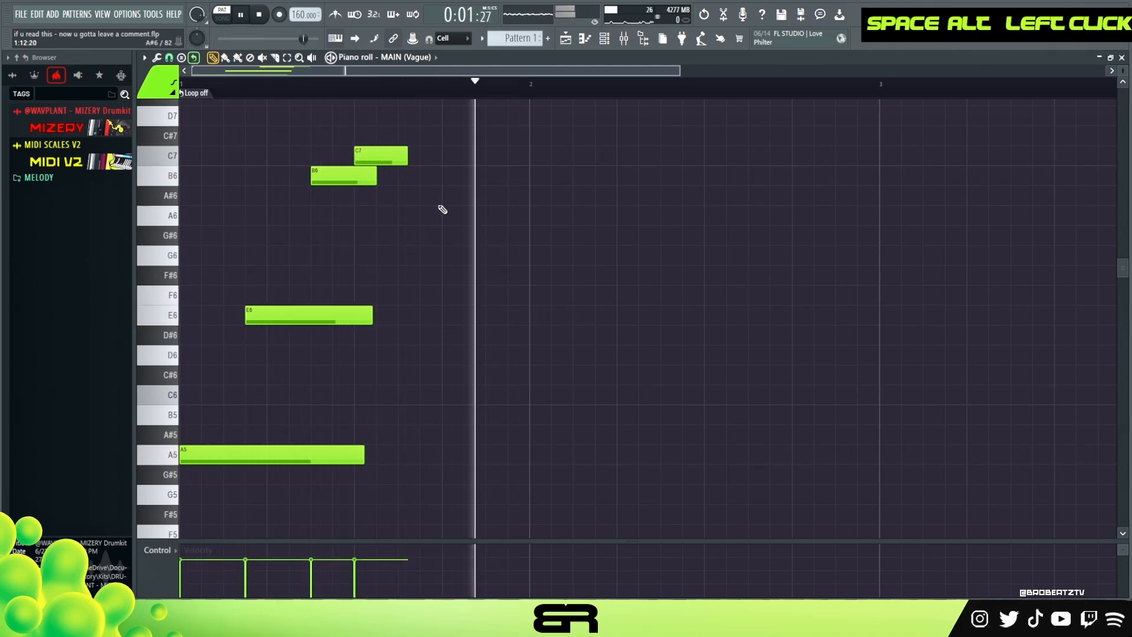
key("space")
Step: Duplicate the four-note phrase from bar 1 into bars 2, 3 and 4
key("ctrl+a")
left_click_drag(221, 458, 923, 455, "shift")
key("ctrl+a")
right_click(801, 342, "ctrl")
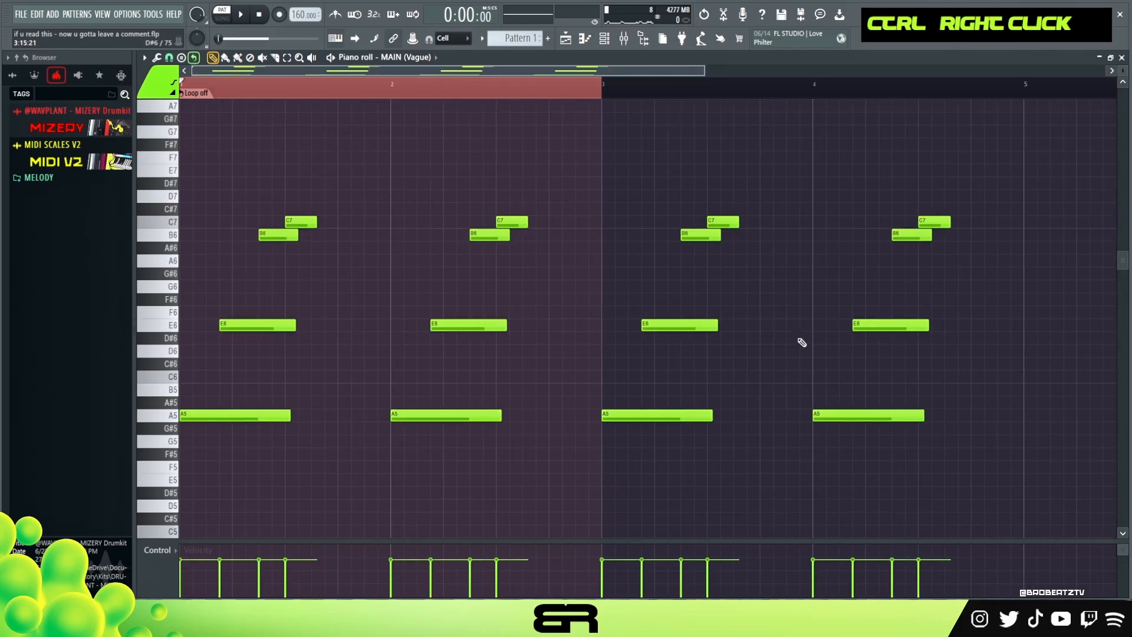
Step: Clear the time selection and set the playback position to the third beat of bar 4
double_click(608, 95)
left_click_drag(623, 88, 910, 83)
scroll(910, 83, "up", 2)
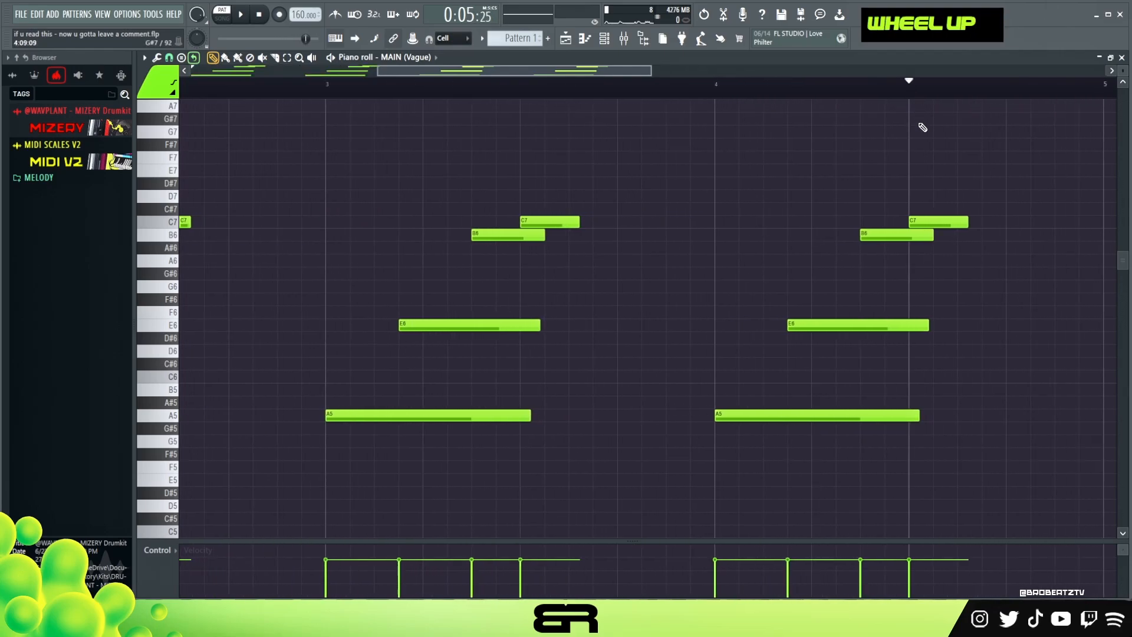
Step: Add a trial C#7 note on the last beat of bar 4, following the B6 and C7 notes
left_click_drag(968, 219, 942, 233)
right_click(995, 275)
right_click(977, 209)
left_click(984, 209)
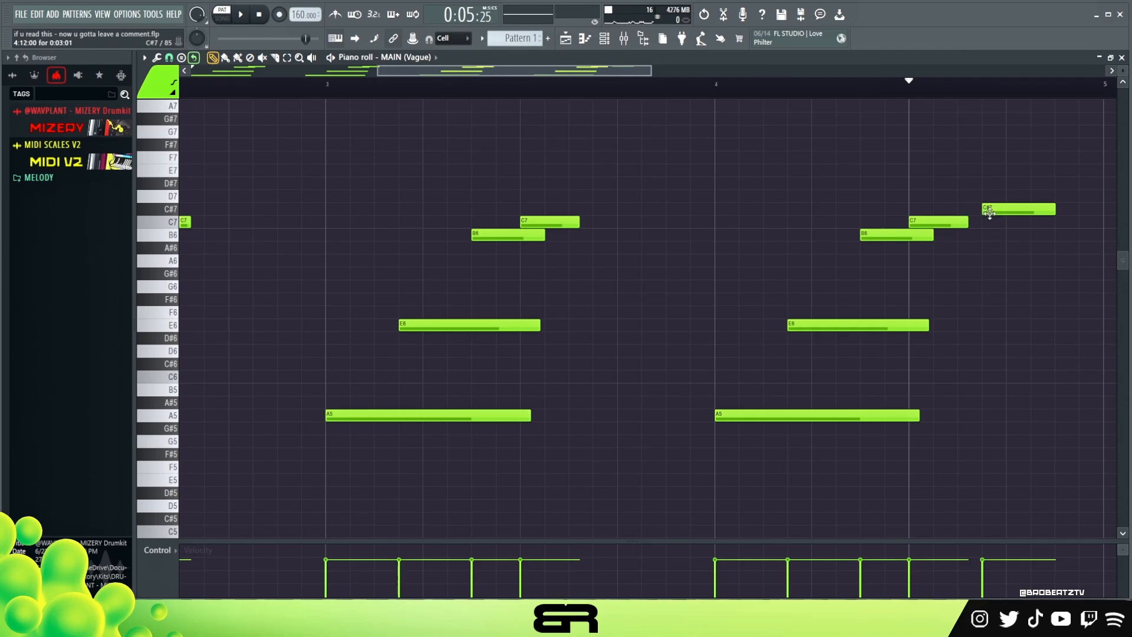
left_click_drag(956, 264, 927, 220, "ctrl")
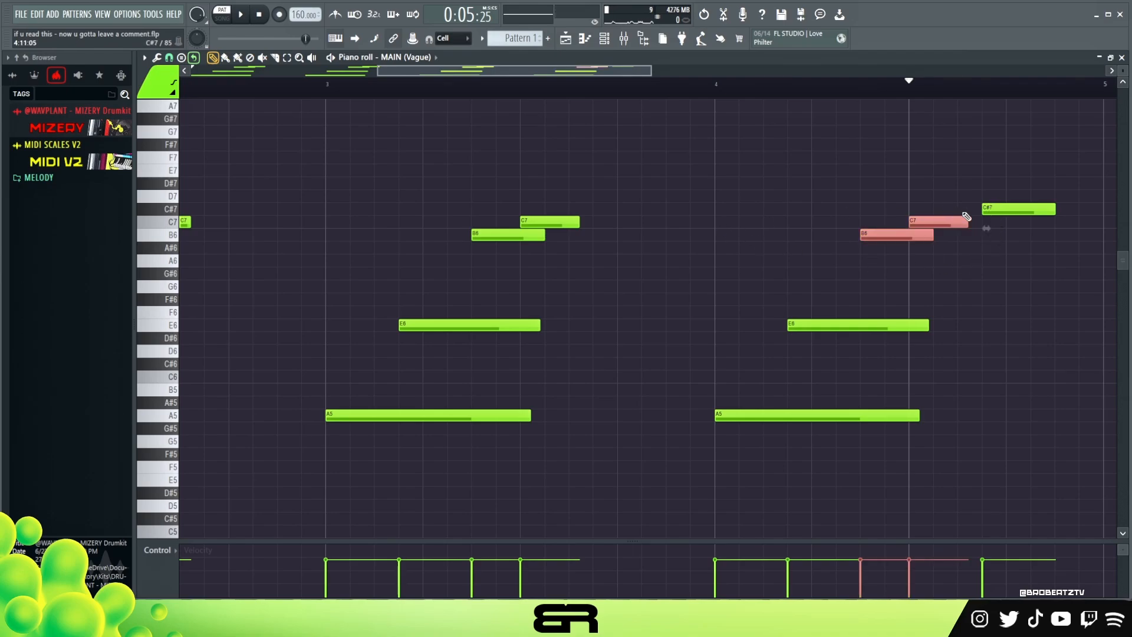
Step: Stack every semitone from A6 to D7 in bar 4, with A#6 and C#7 in yellow and the others in green
left_click(155, 84)
left_click(152, 152)
left_click(763, 210)
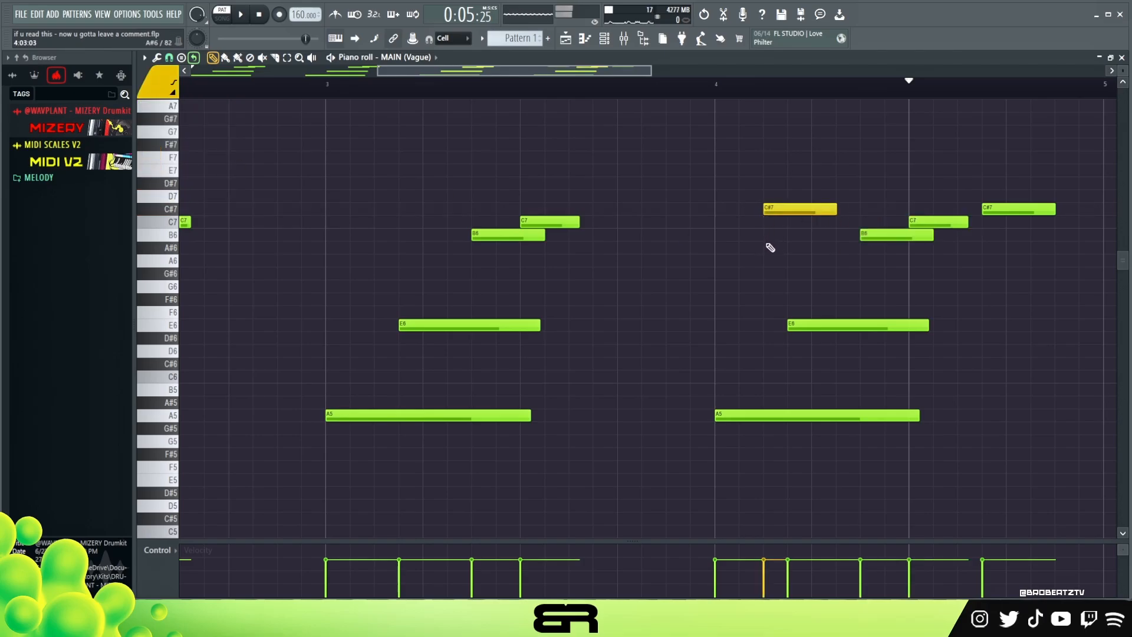
left_click(766, 235)
left_click(768, 224)
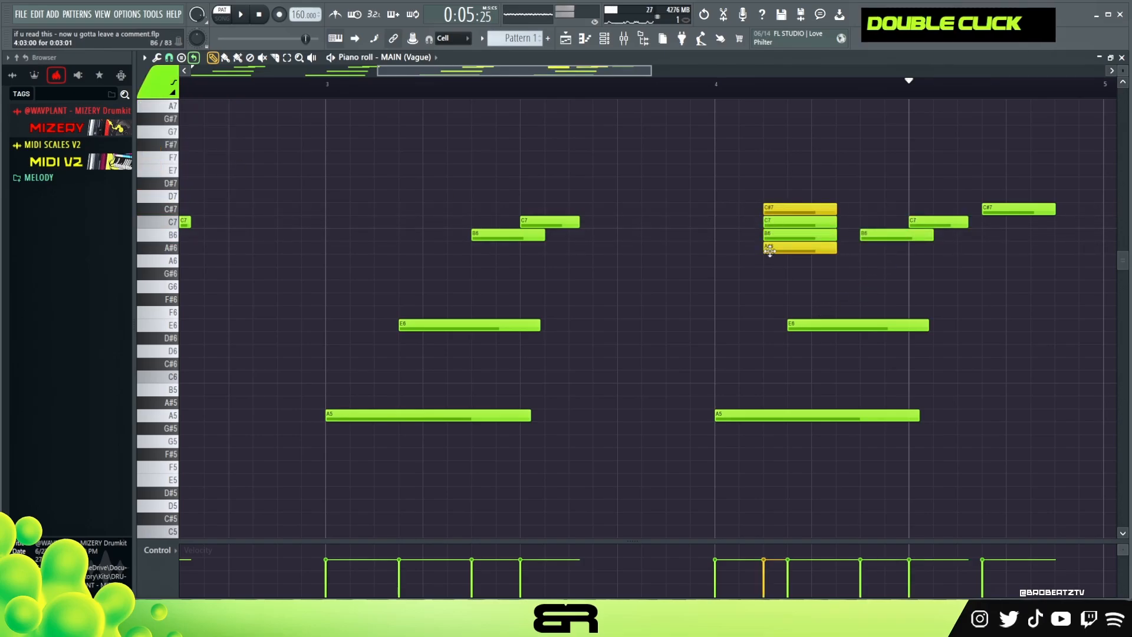
left_click(790, 235, "ctrl")
left_click_drag(790, 235, 791, 271)
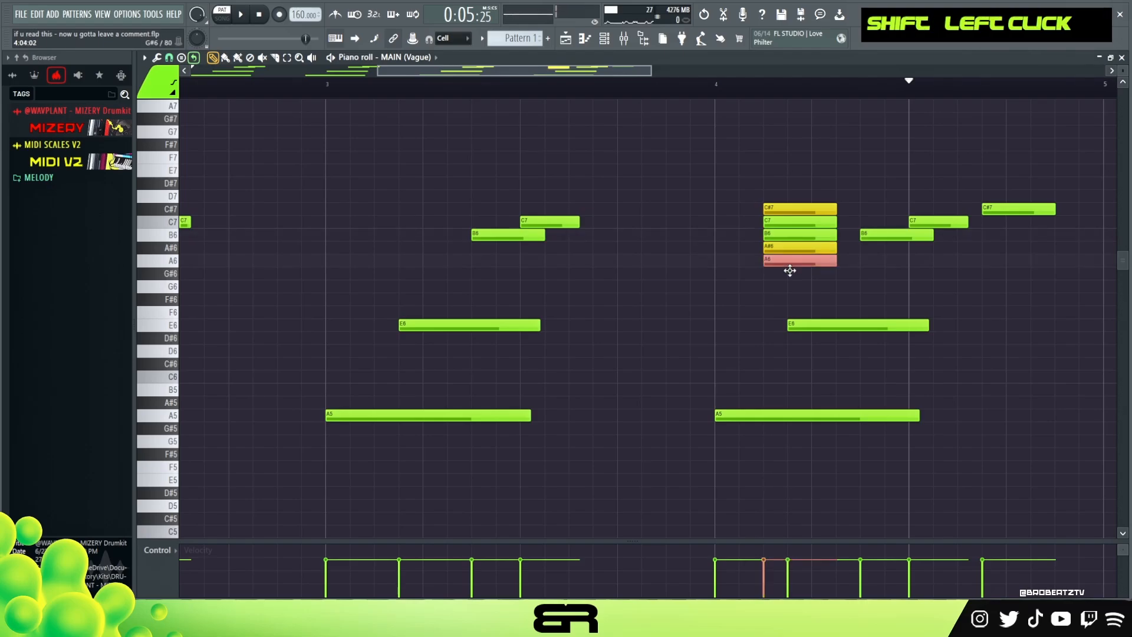
left_click(769, 195)
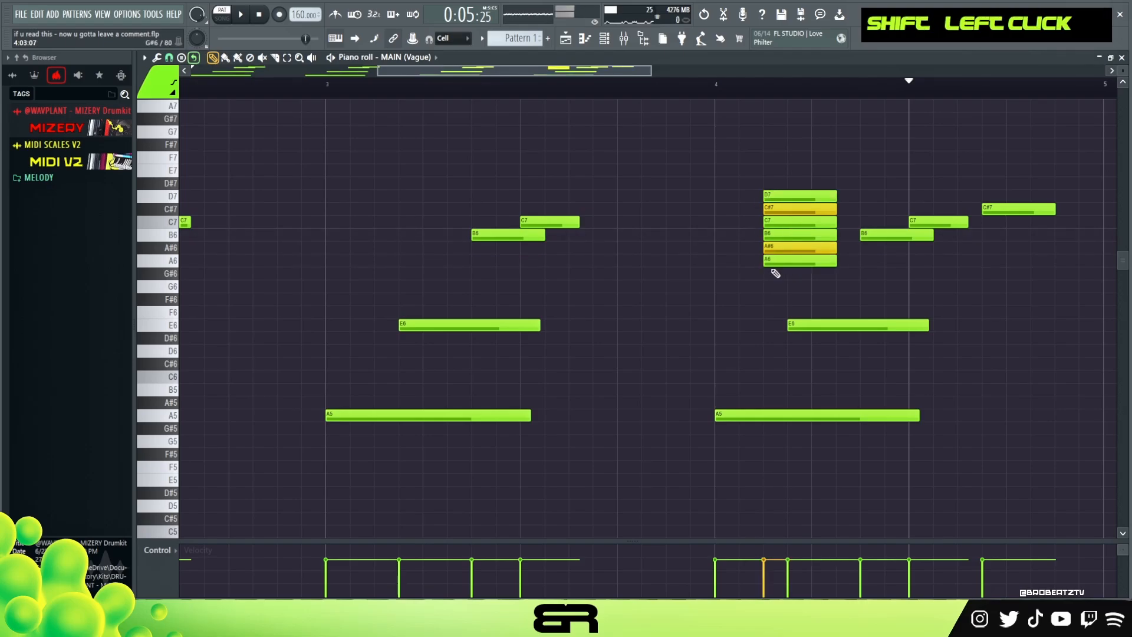
left_click(779, 197)
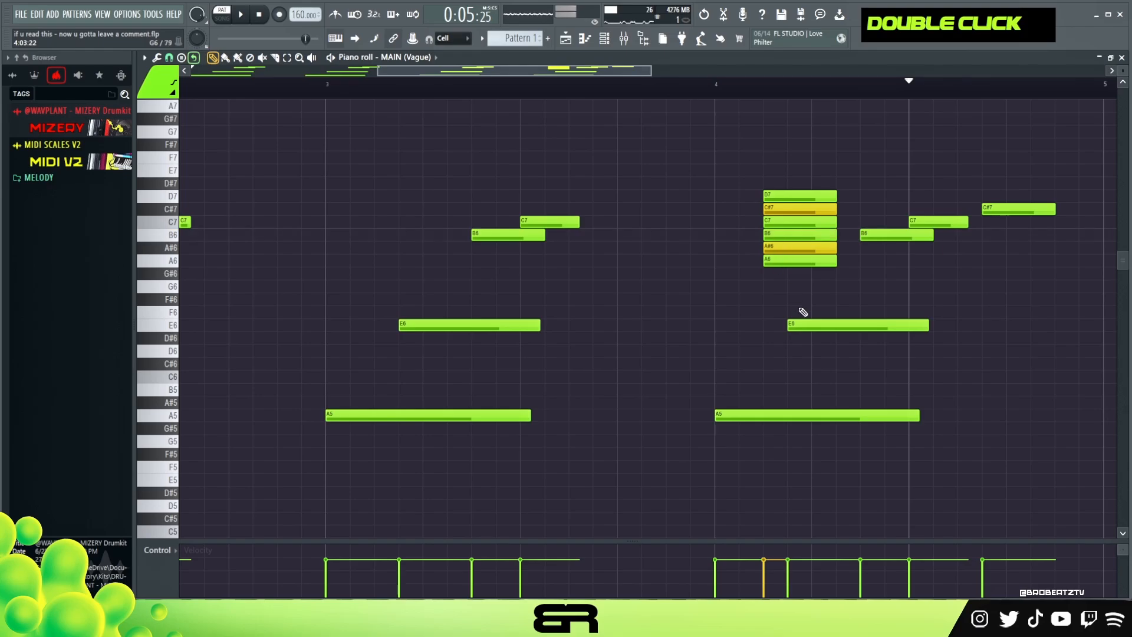
Step: Delete the stacked demonstration notes below D7 in bar 4
right_click(777, 249)
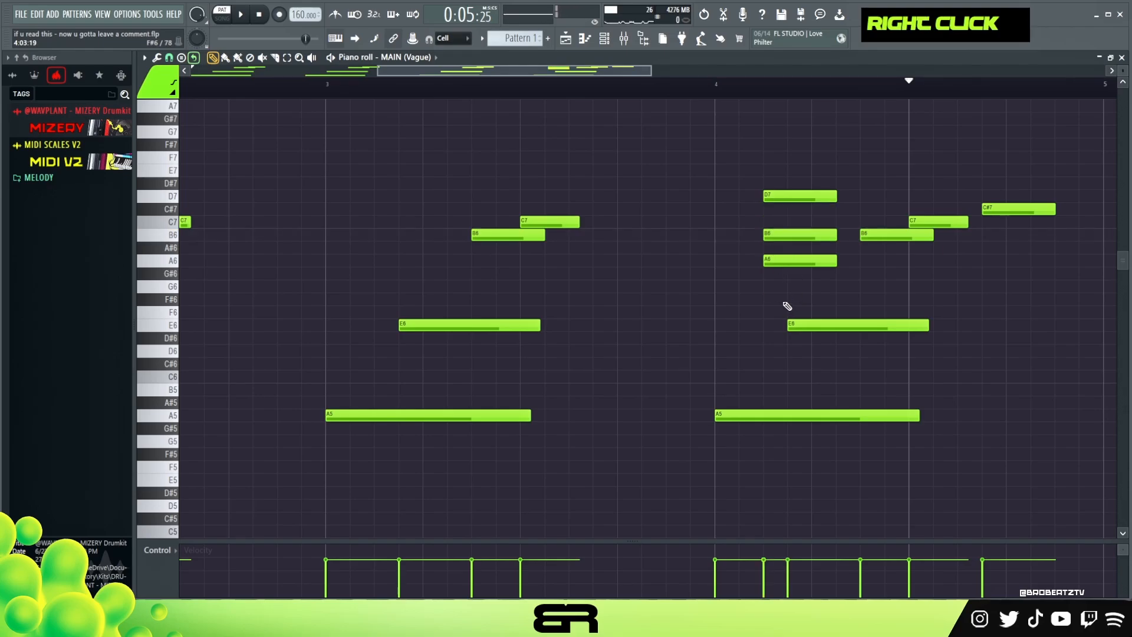
right_click(790, 261)
right_click(788, 234)
Step: Place D7 at the start of bar 4 and E7 near its end, replacing the C#7 note
mouse_move(792, 196)
left_mouse_down()
mouse_move(753, 198)
mouse_move(780, 199)
mouse_move(741, 170)
mouse_move(743, 200)
mouse_move(742, 171)
mouse_move(1032, 171)
left_mouse_up()
left_click(749, 200, "ctrl")
right_click(1019, 211)
key("space")
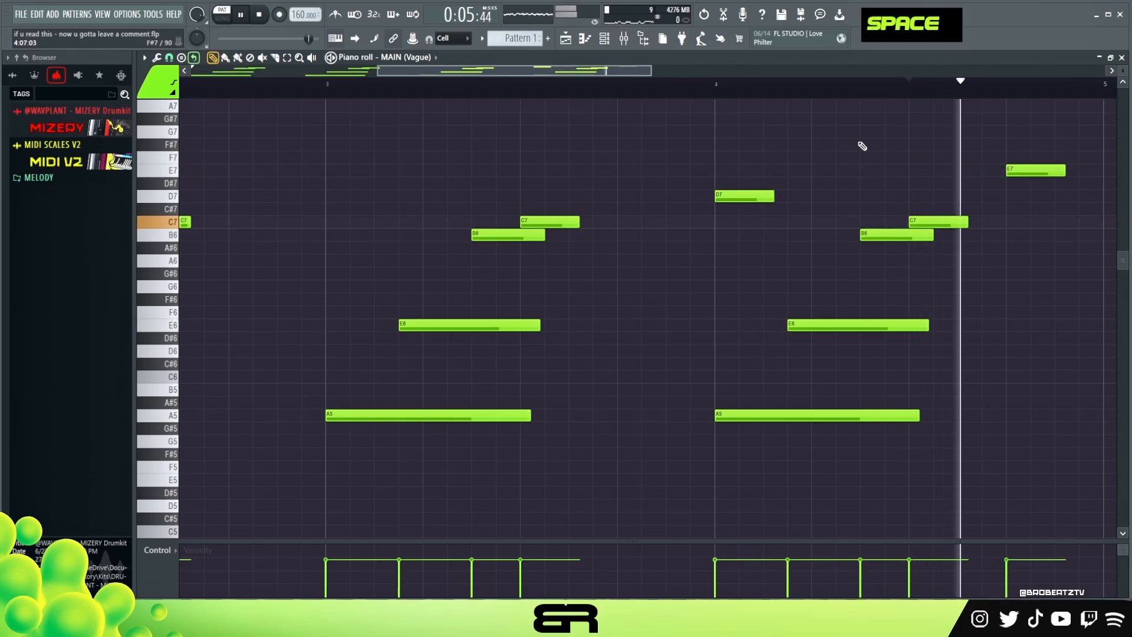
Step: Lengthen the D7 note at the start of bar 4 slightly and stop playback
scroll(713, 186, "down", 2)
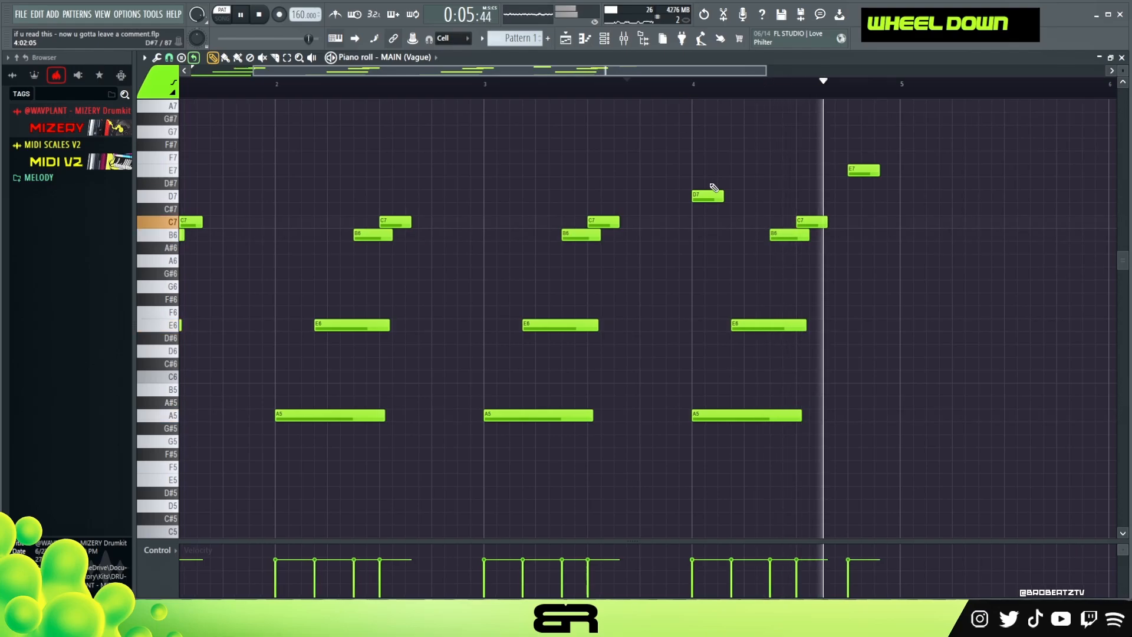
left_click_drag(723, 196, 729, 196)
key("space")
Step: Duplicate the whole four-bar melody into bars 5 to 8
right_click(729, 195, "ctrl")
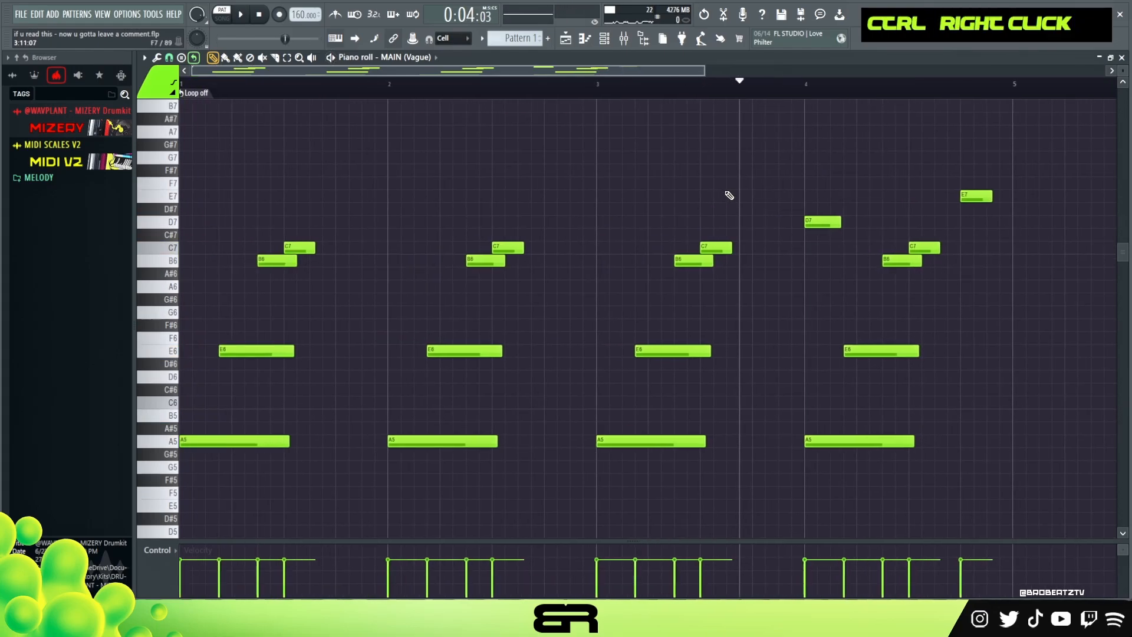
key("ctrl+a")
mouse_move(222, 442)
left_mouse_down()
mouse_move(970, 450)
mouse_move(1046, 435)
left_mouse_up()
right_click(922, 176)
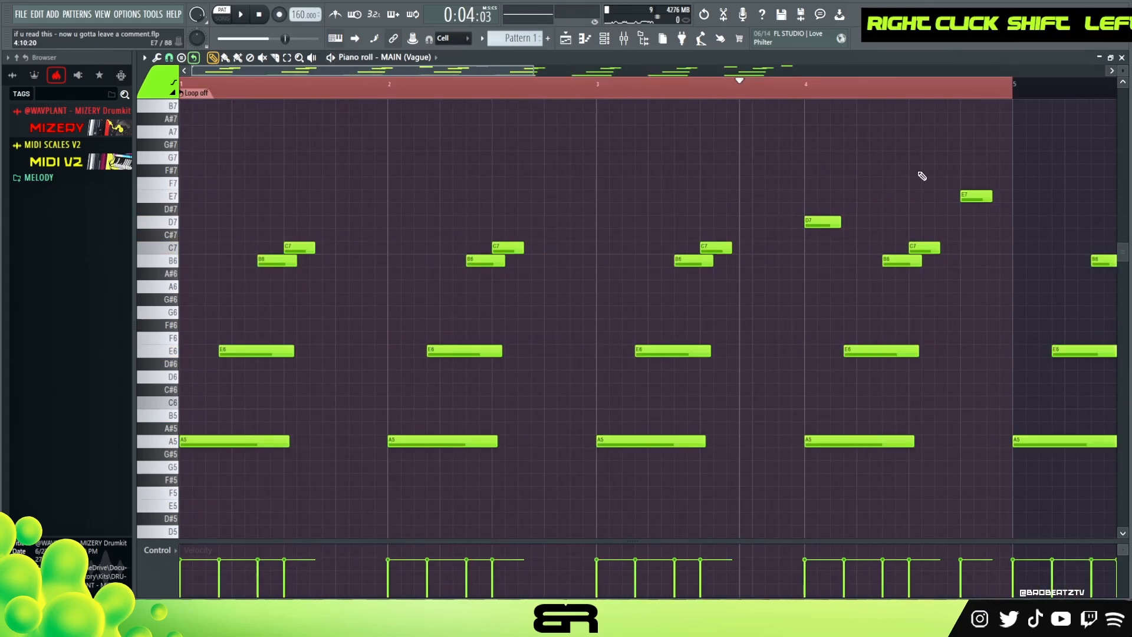
Step: Transpose the notes in bars 5 to 8 down five semitones so the lowest notes become E5, and clear the selection
scroll(825, 90, "down", 2)
scroll(705, 93, "down", 1)
left_click_drag(1055, 153, 611, 498)
key("shift+Down")
key("shift+Down")
key("shift+Down")
key("shift+Down")
key("shift+Down")
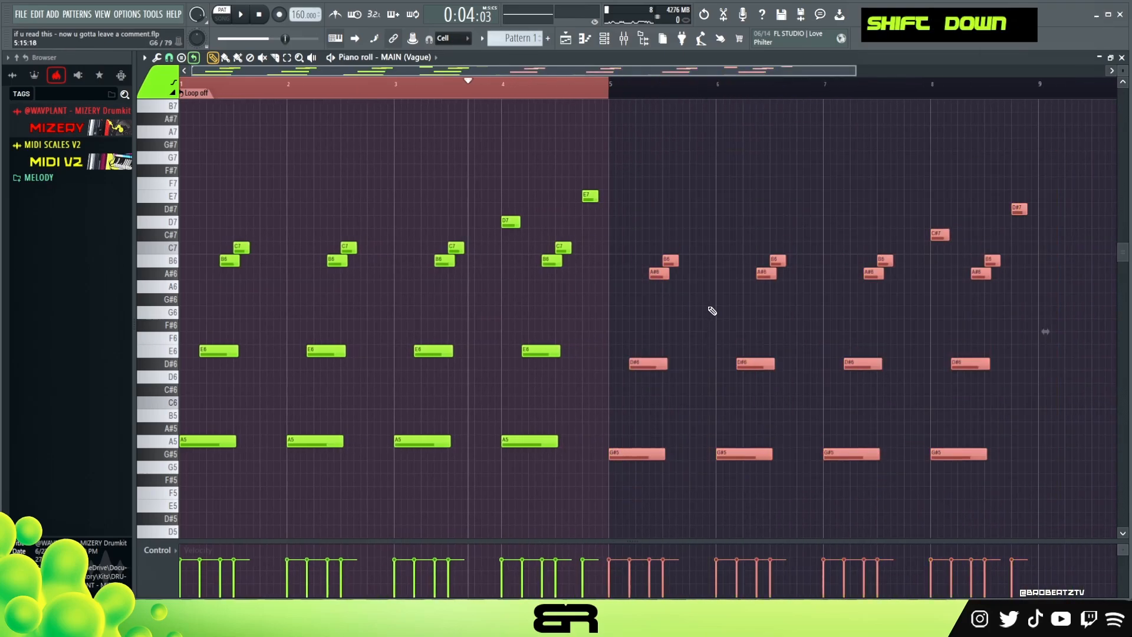
left_click(370, 95)
double_click(370, 95)
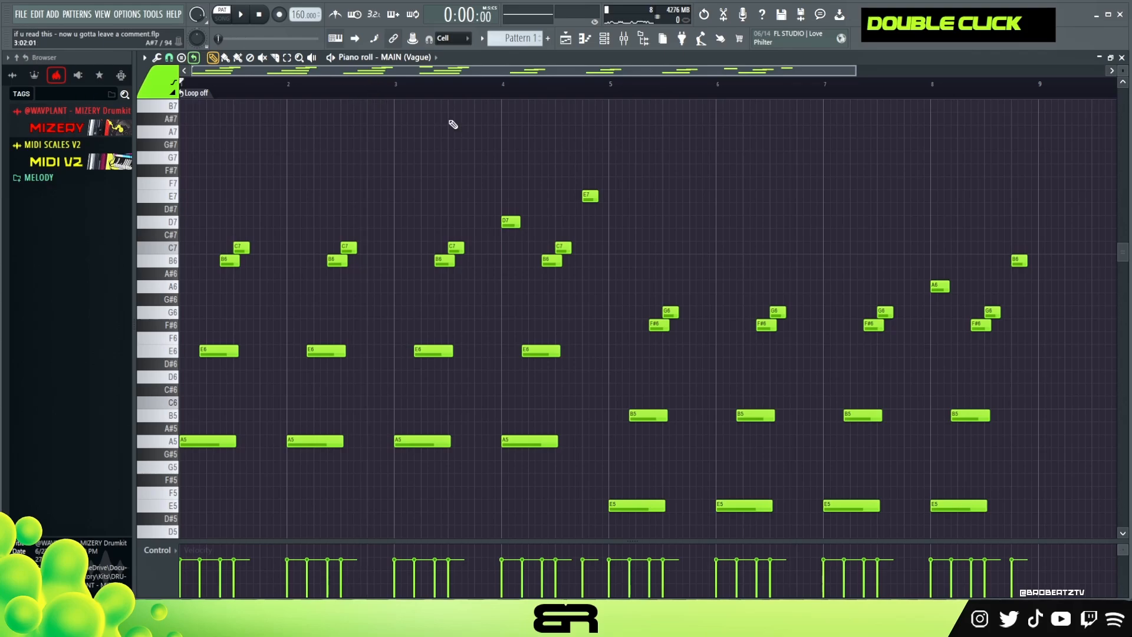
Step: Play the melody from the beginning and extend bar 4's D7 note to just before its B6 note
key("space")
scroll(680, 187, "down", 1)
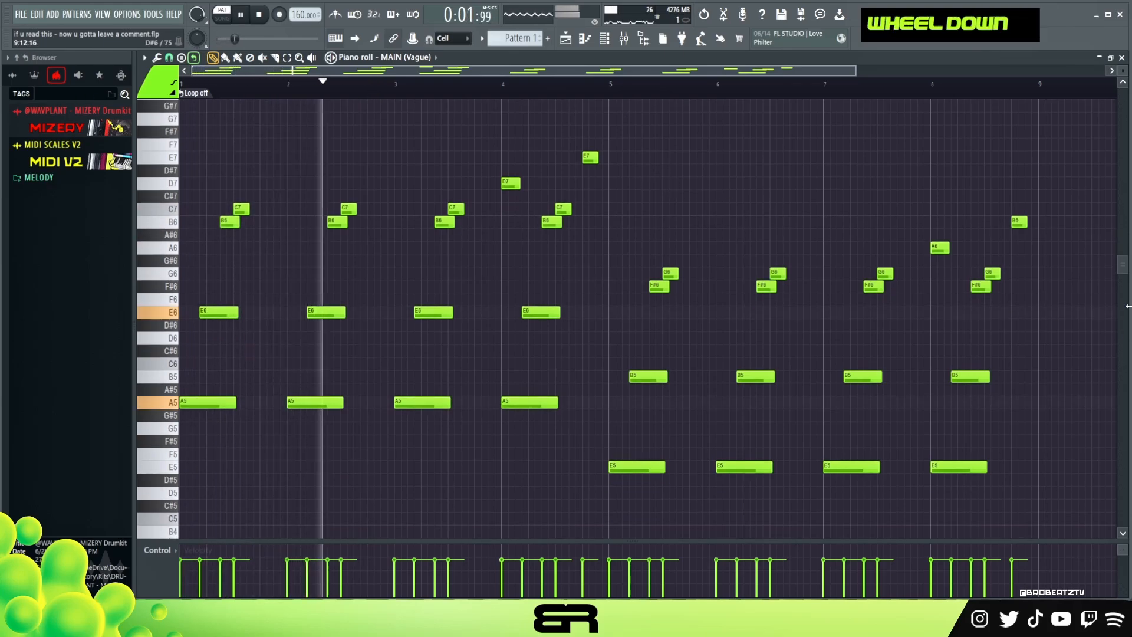
scroll(766, 189, "down", 1)
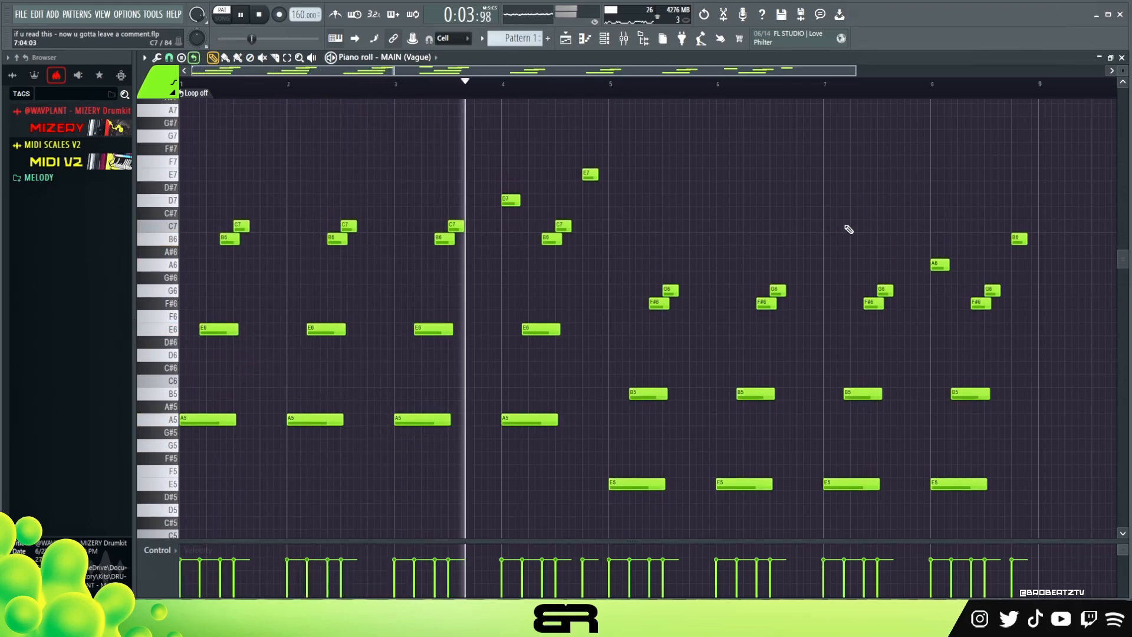
left_click_drag(514, 202, 539, 202)
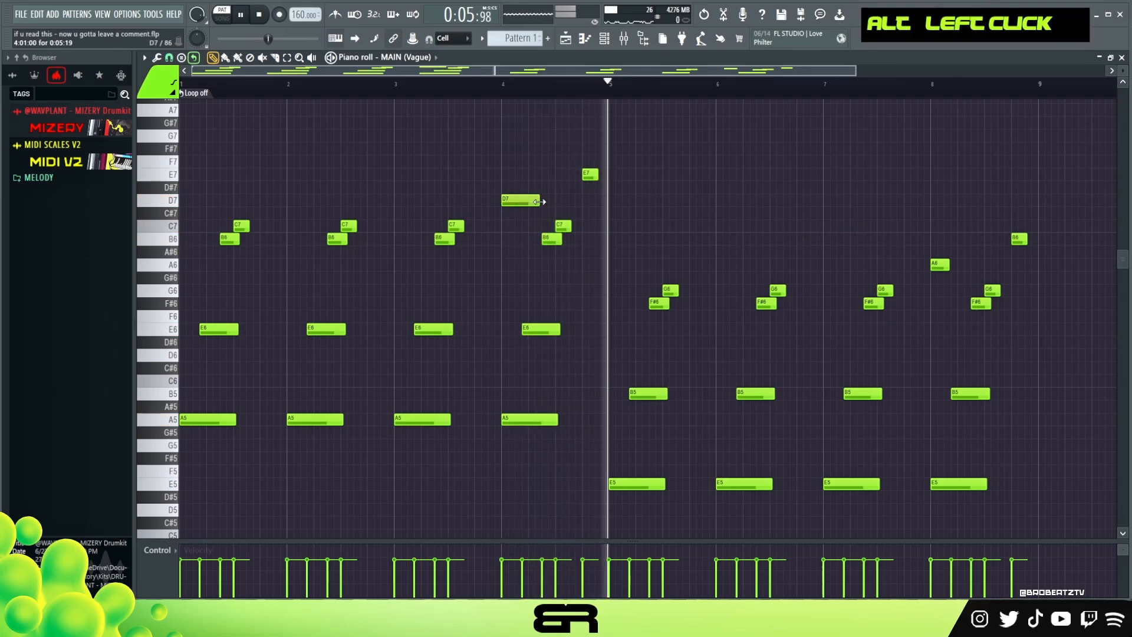
Step: Lengthen bar 8's A6 and B6 notes slightly, extend bar 4's E7 note to the bar's end, and stop playback
left_click_drag(1029, 211, 957, 264)
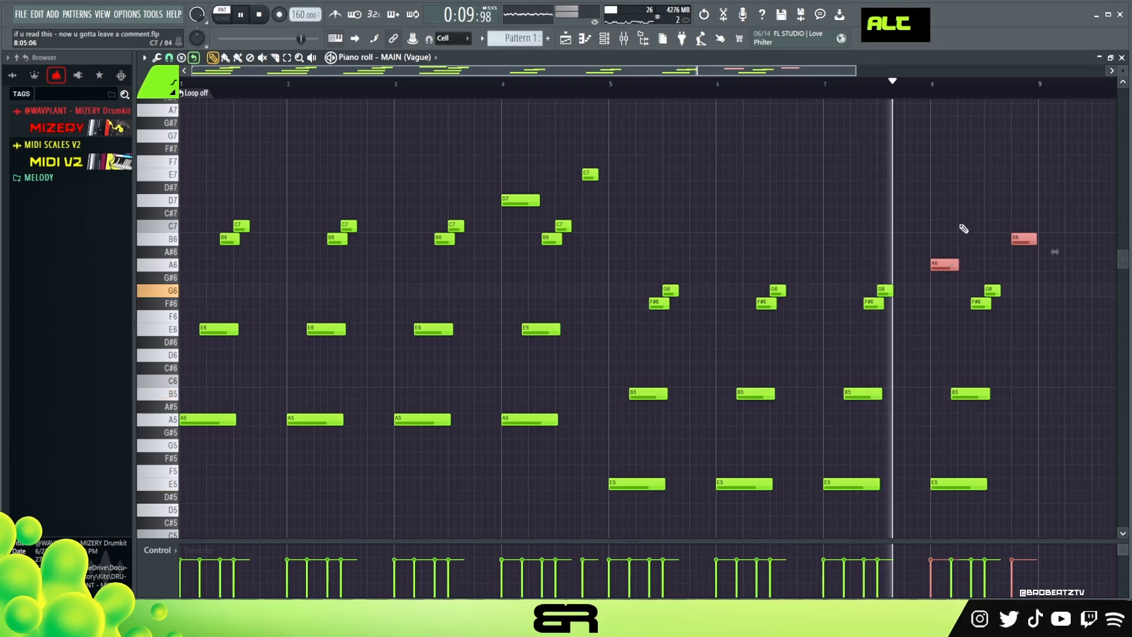
right_click(961, 228)
left_click_drag(597, 173, 609, 173)
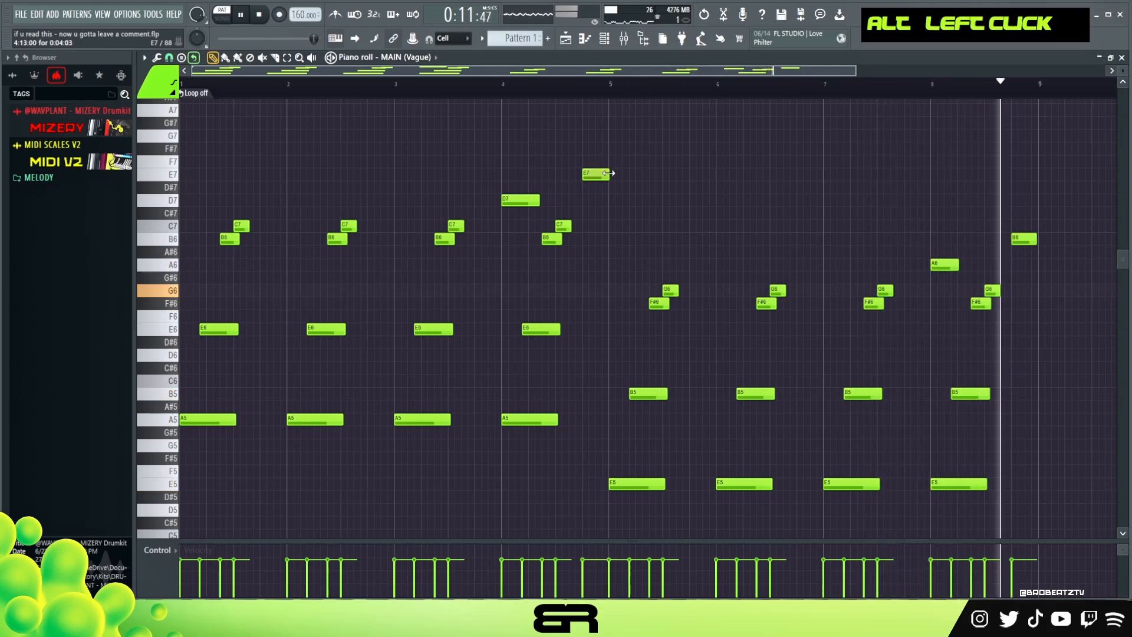
right_click(747, 184)
key("space")
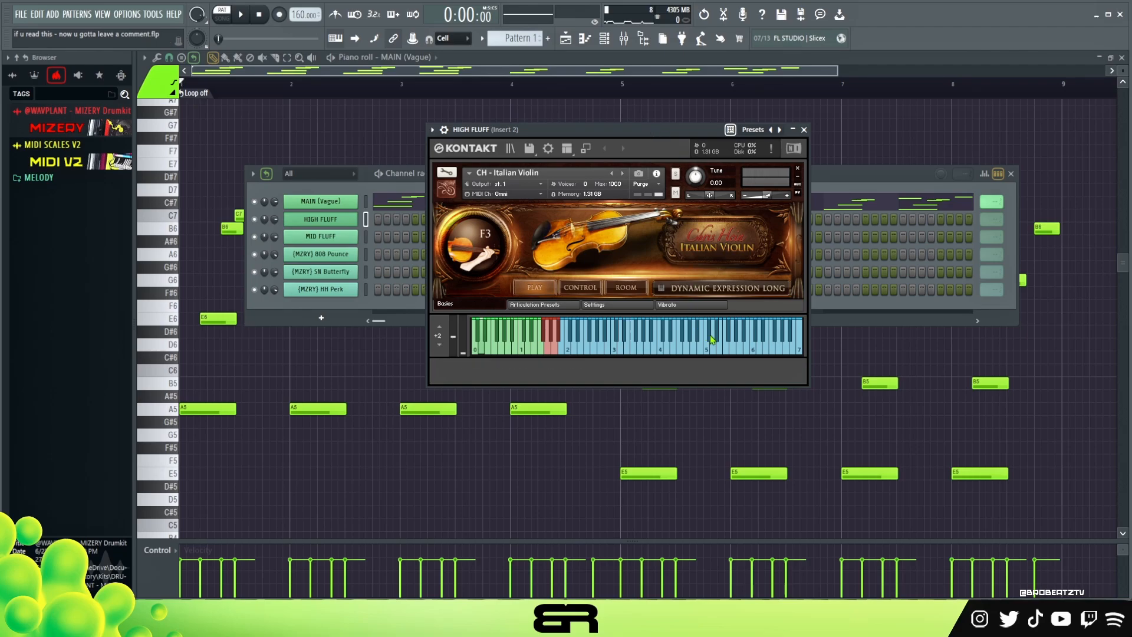
Step: Preview the Italian Violin on the HIGH FLUFF channel and open that channel's piano roll
left_click(756, 350)
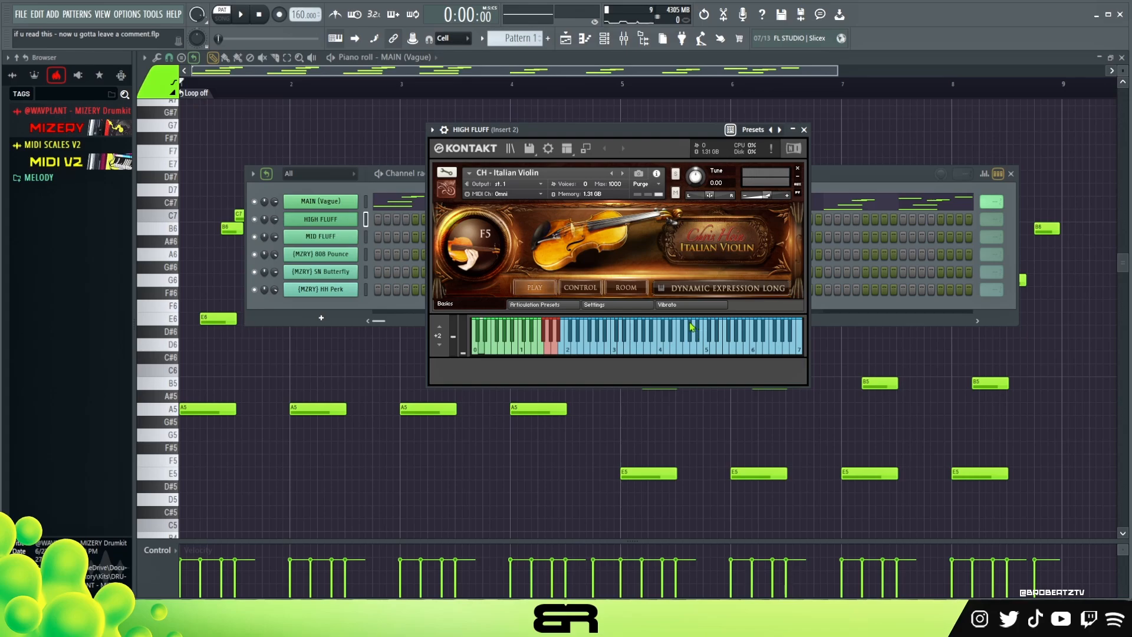
left_click_drag(575, 135, 600, 134)
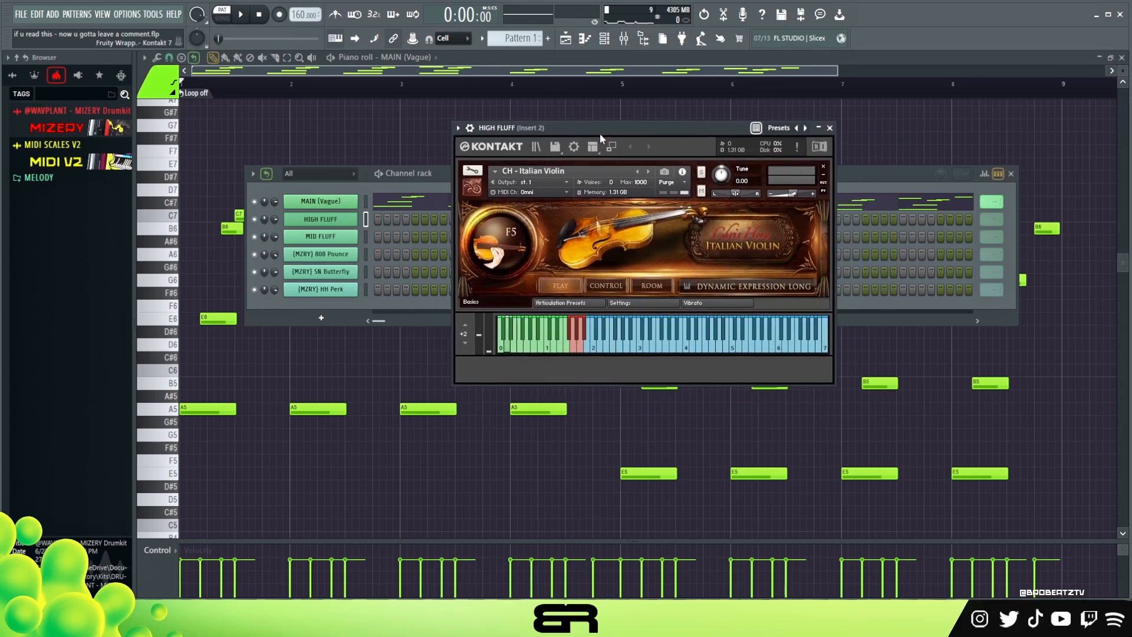
right_click(321, 221)
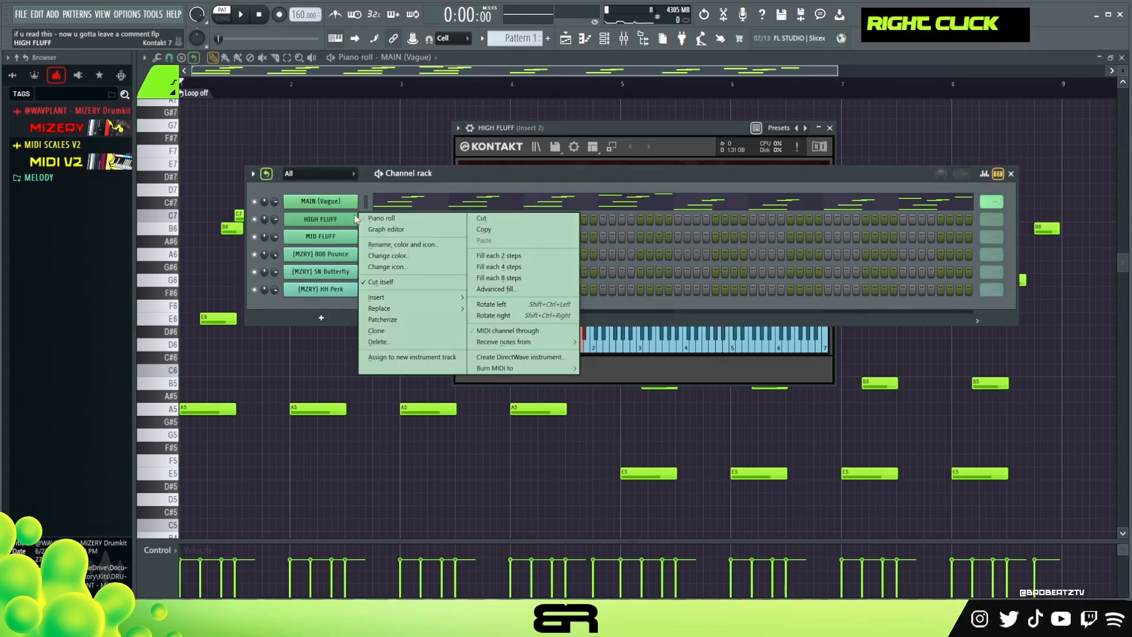
left_click(366, 221)
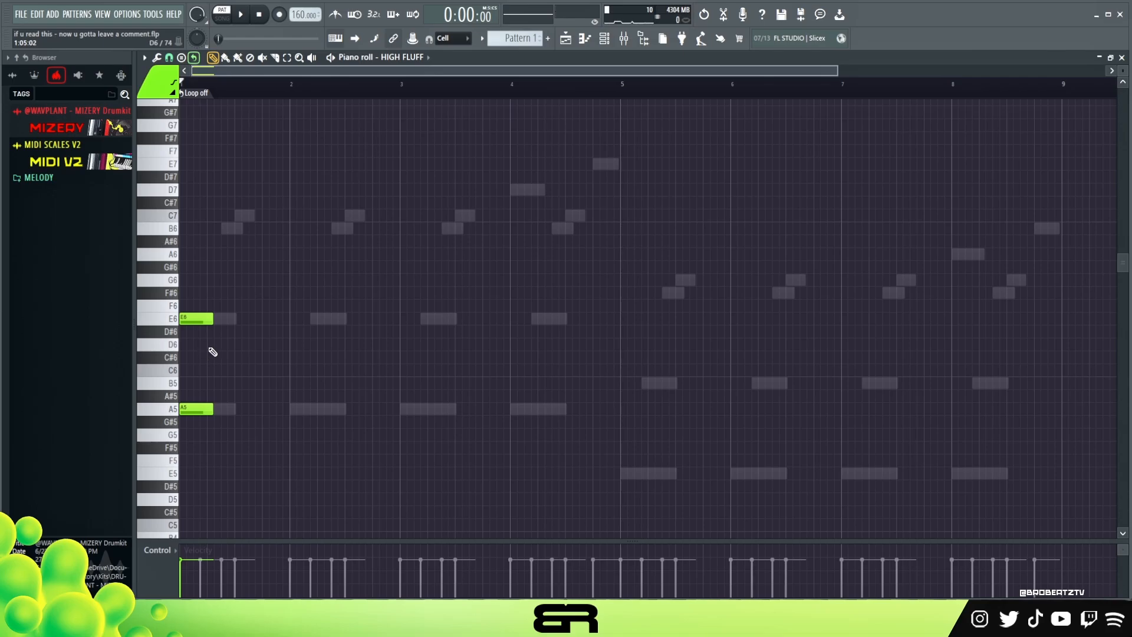
Step: Build a short descending run of E6, D6, C6 and B5 in bar 1, removing the A5 note
left_click(235, 372)
left_click(243, 384)
left_click_drag(197, 308, 259, 407)
left_click(319, 421, "ctrl")
right_click(210, 408)
left_click_drag(457, 292, 198, 392)
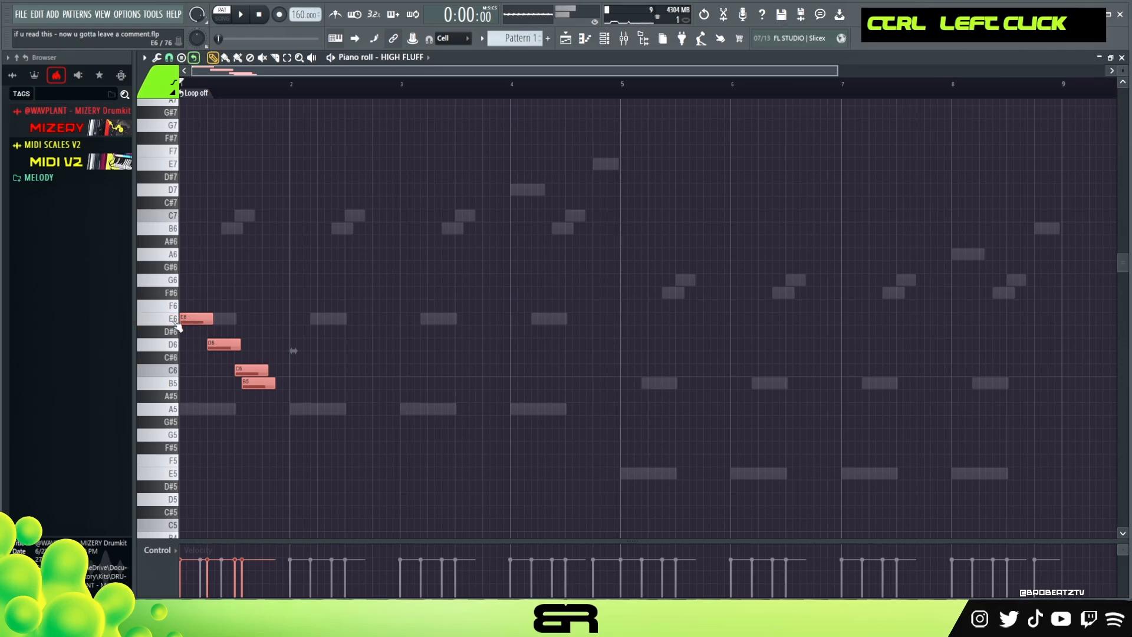
Step: Move the four-note descending run to bar 3 and play it from the beginning against the main melody
left_click_drag(189, 301, 240, 410)
left_click_drag(195, 320, 423, 320)
key("space")
key("space")
key("space")
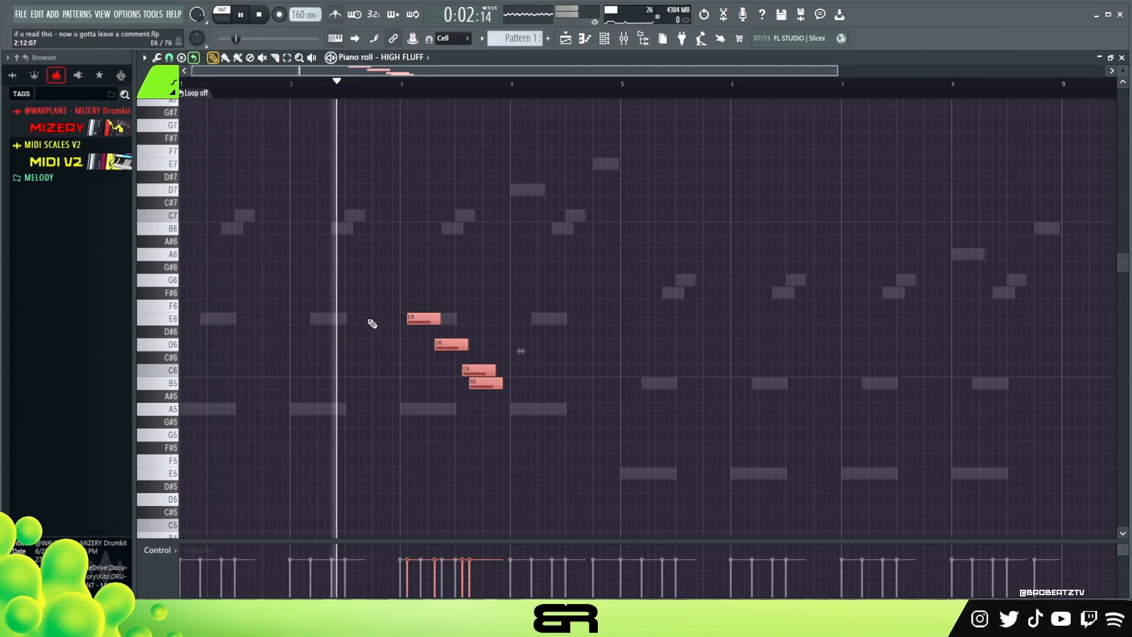
key("space")
key("space")
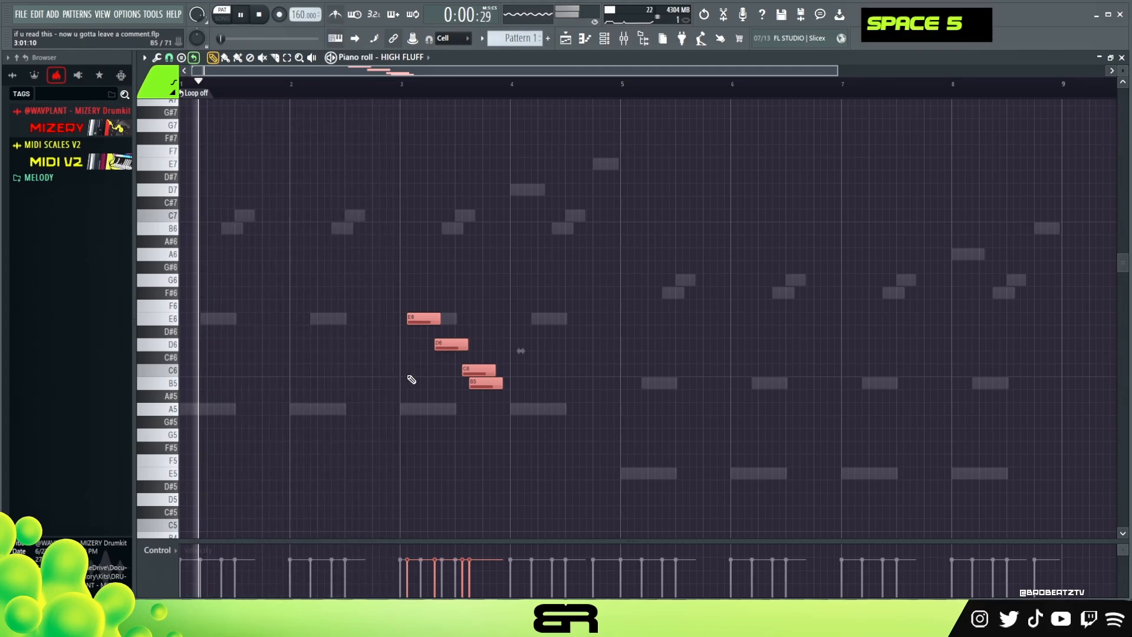
right_click(419, 348)
key("space")
Step: Stretch E6 from the start of bar 2 into bar 3, place D6 late in bar 3, and move C6 and B5 into bar 4
left_click_drag(422, 323, 498, 389)
left_click_drag(453, 349, 570, 372)
right_click(501, 372)
left_click_drag(567, 380, 583, 383)
right_click(583, 400)
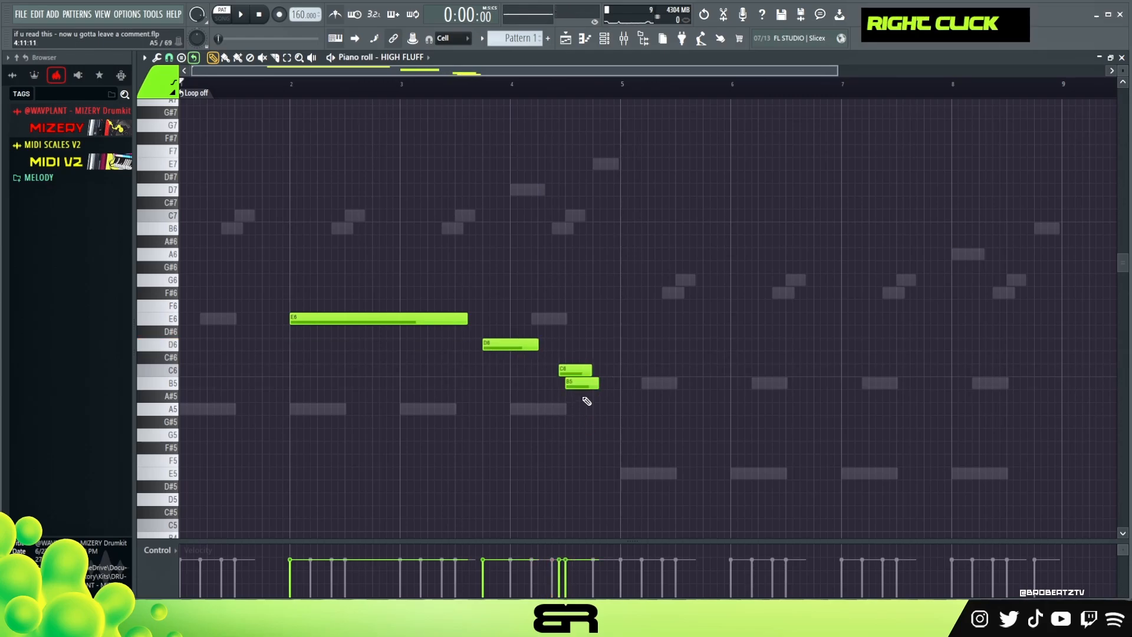
Step: Extend D6 to the middle of bar 4 with C6 and B5 following it, and lengthen E6 to slightly overlap D6
left_click_drag(535, 347, 563, 347)
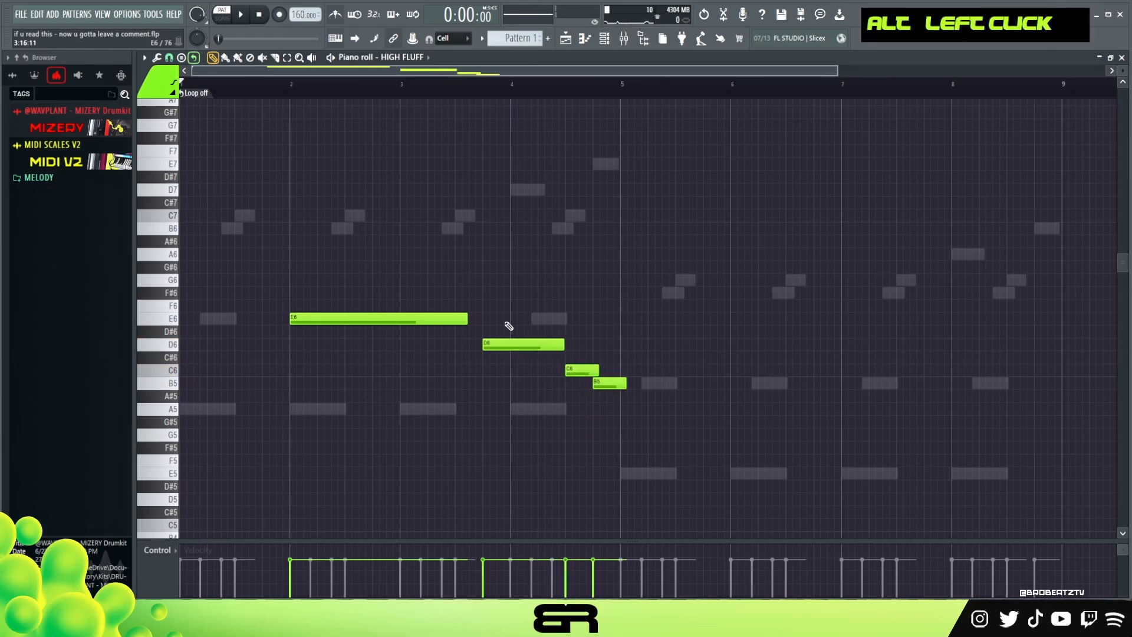
left_click_drag(460, 318, 495, 319)
key("ctrl+z")
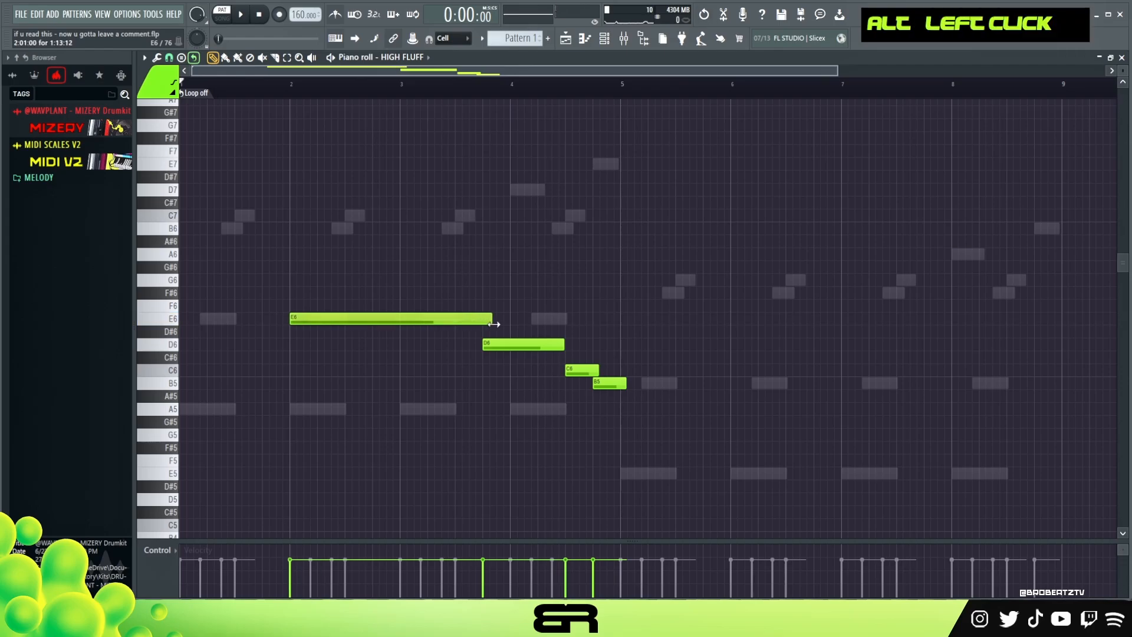
right_click(572, 306)
Step: Play back the descending violin line and add a long A5 note from the start of bar 5 into early bar 7
key("space")
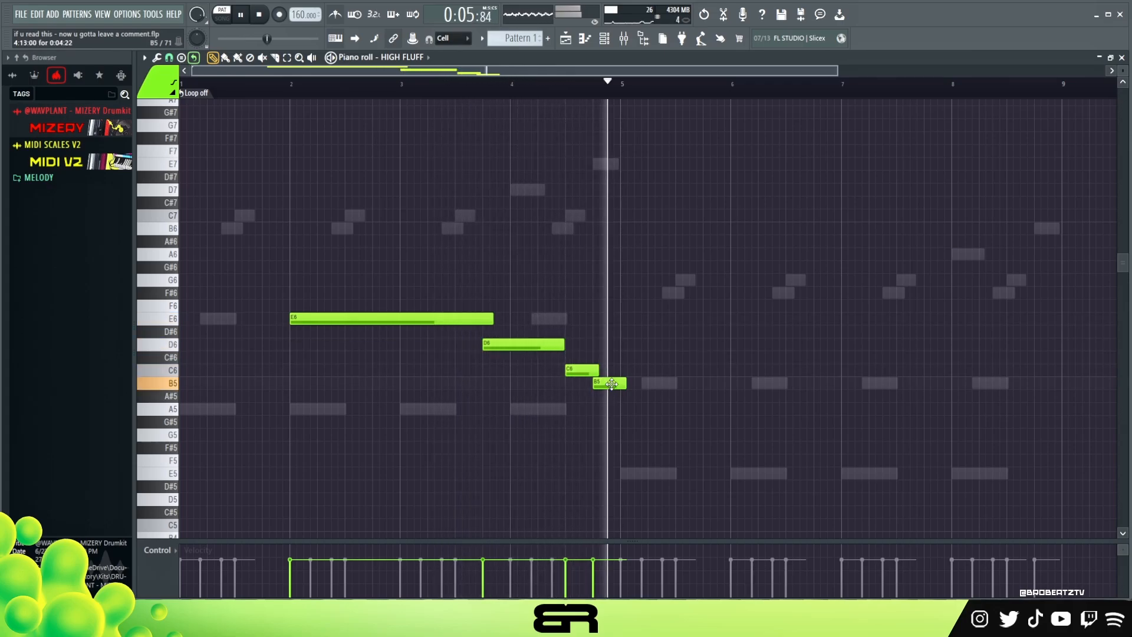
key("space")
key("space")
key("space")
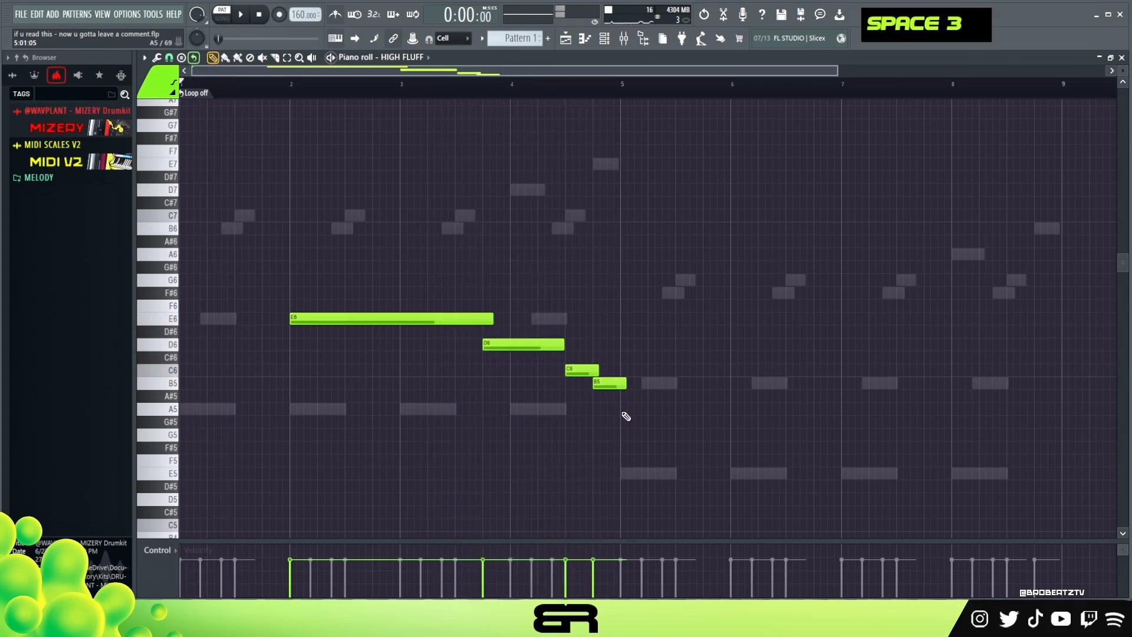
key("space")
key("space")
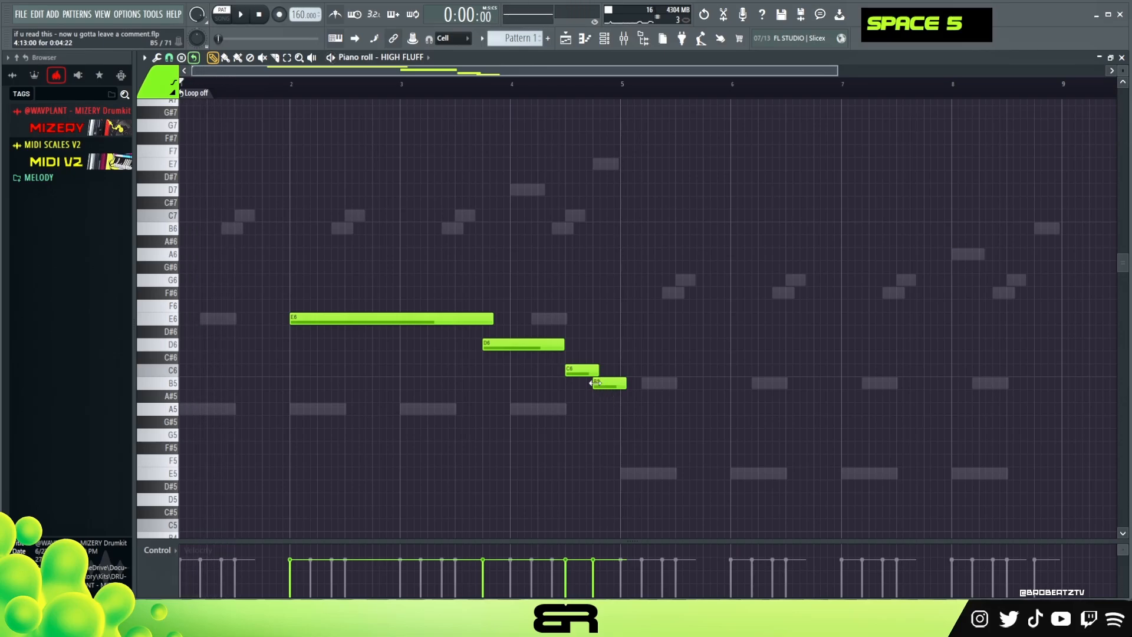
double_click(606, 382)
left_click(625, 409)
key("space")
left_click_drag(656, 409, 870, 435)
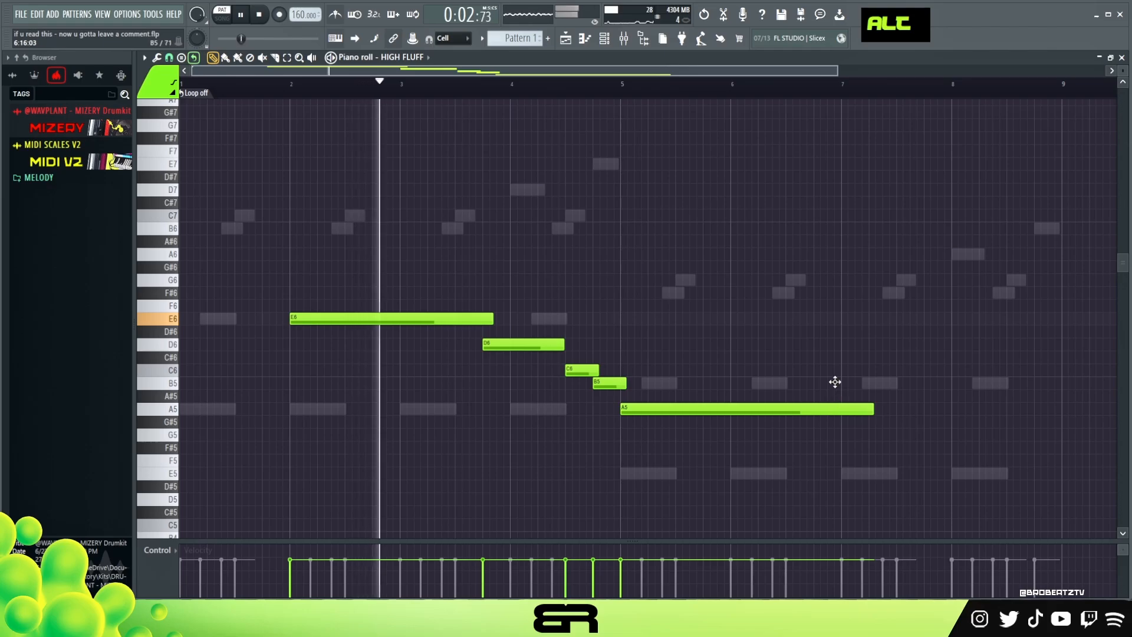
Step: Add nearly bar-long B5 and C6 notes at the starts of bars 7 and 8, and stop playback
left_click(835, 382)
left_click_drag(1010, 382, 1017, 383)
left_click_drag(1092, 384, 948, 387)
left_click(956, 370)
left_click_drag(1024, 370, 1059, 370)
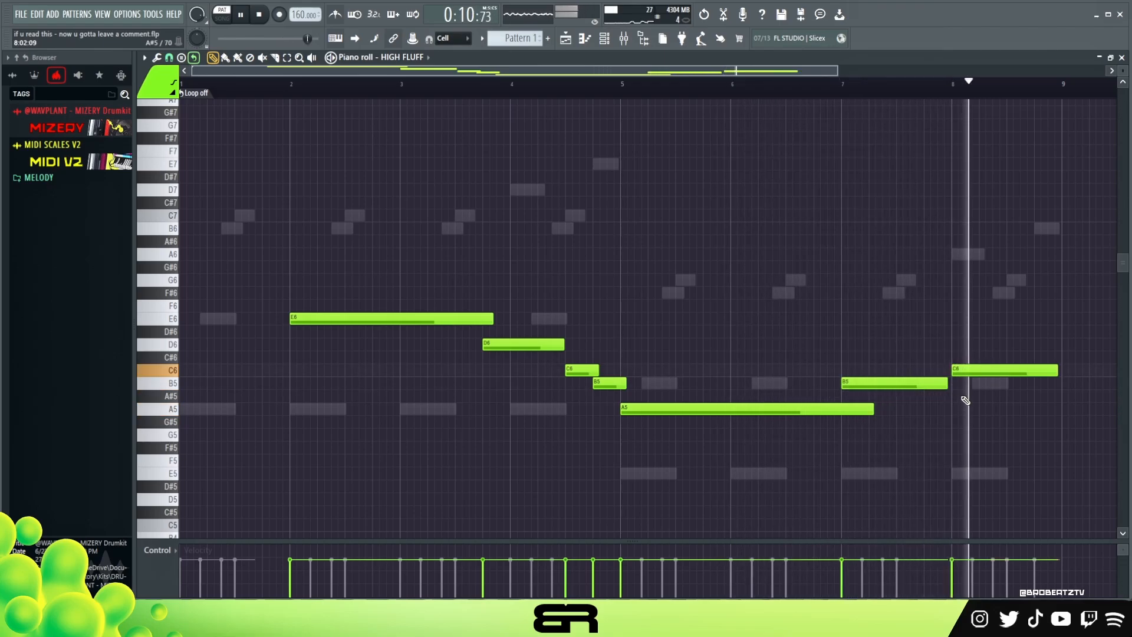
key("space")
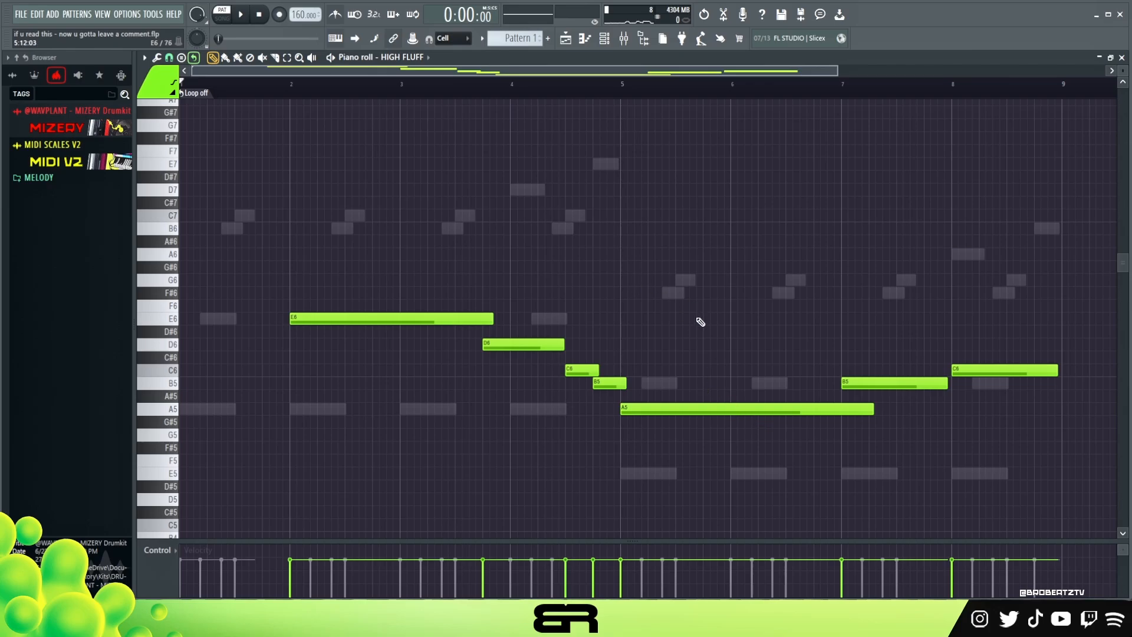
left_click_drag(270, 262, 1038, 430, "ctrl")
left_click(605, 40)
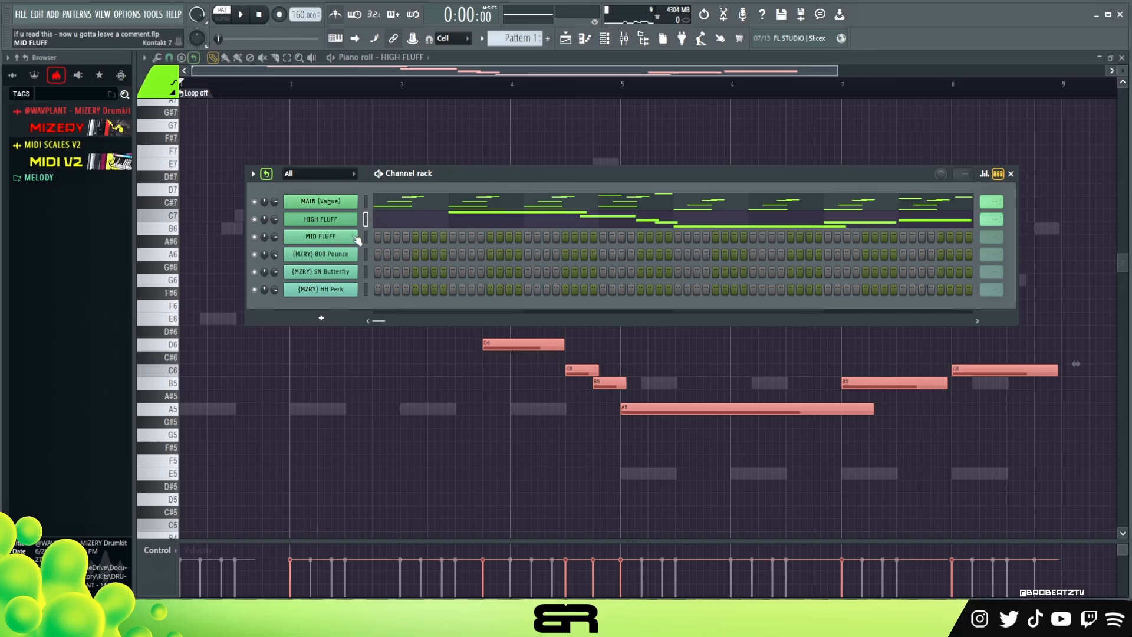
right_click(413, 426)
left_click_drag(331, 261, 1039, 470)
scroll(801, 427, "down", 1)
scroll(371, 395, "down", 1)
double_click(179, 432)
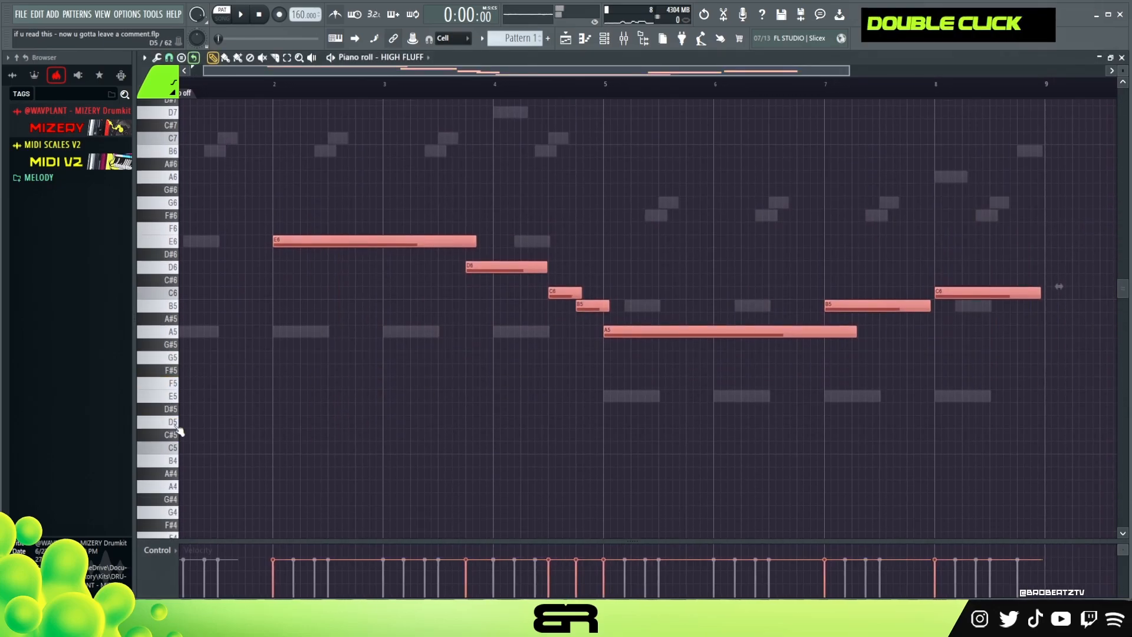
scroll(336, 383, "up", 1)
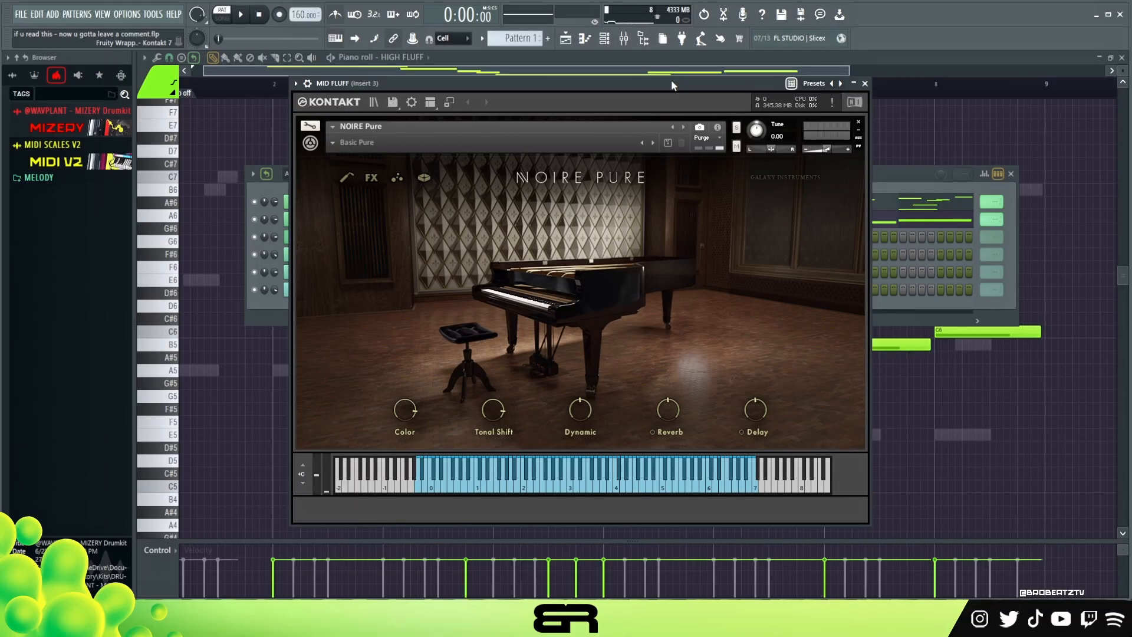
Step: Preview the NOIRE Pure piano on the MID FLUFF channel and open that channel's empty piano roll
double_click(641, 482)
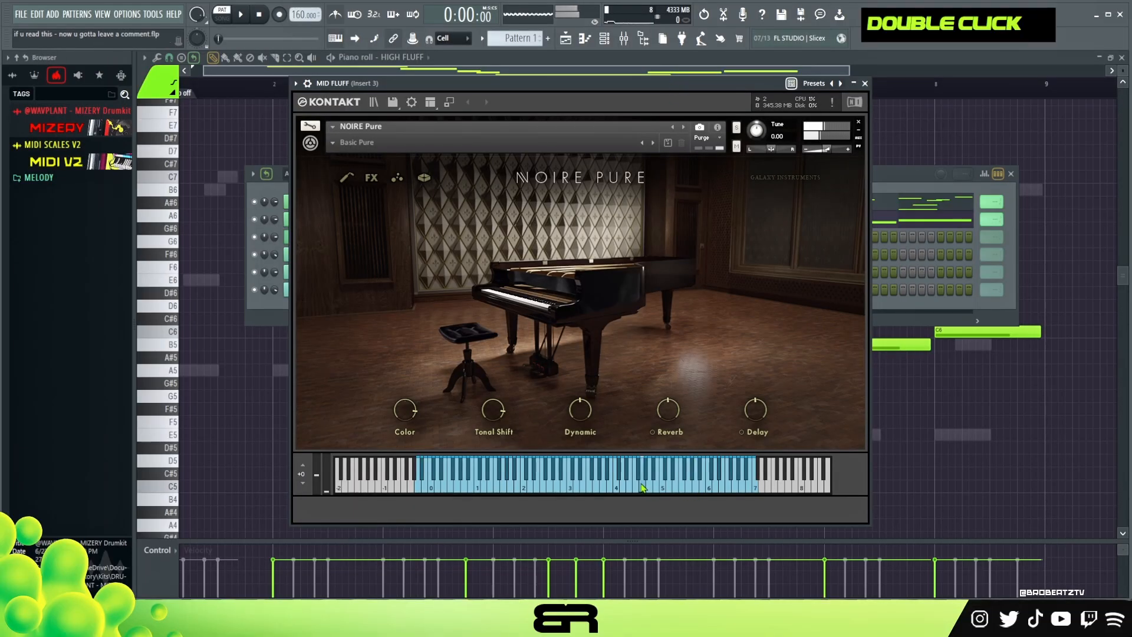
left_click(865, 83)
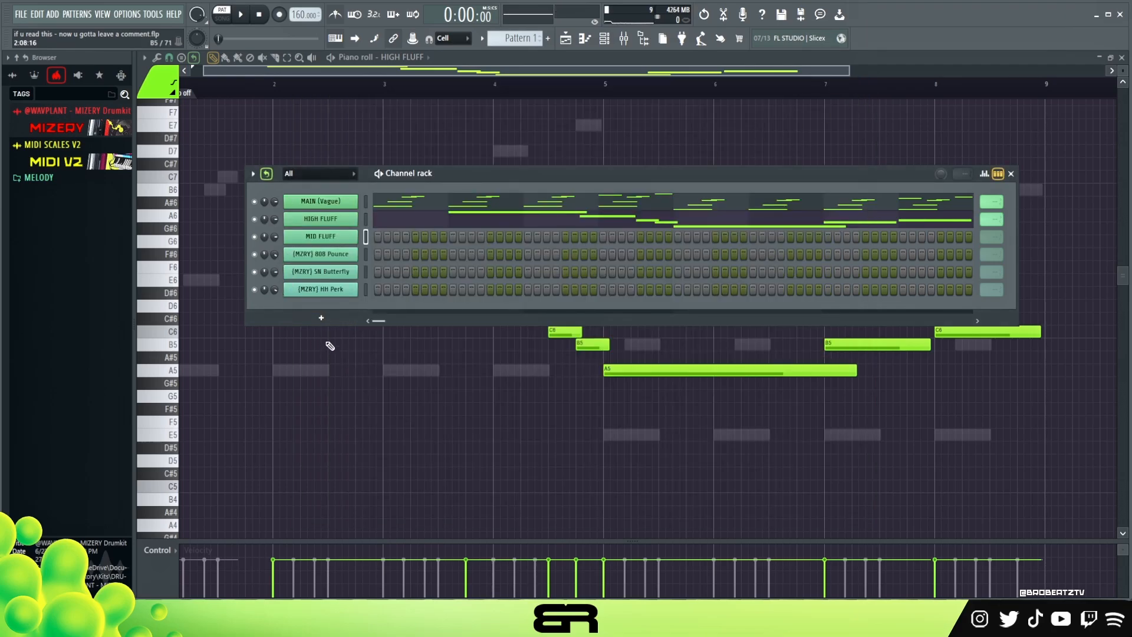
right_click(328, 379)
left_click_drag(417, 248, 655, 362)
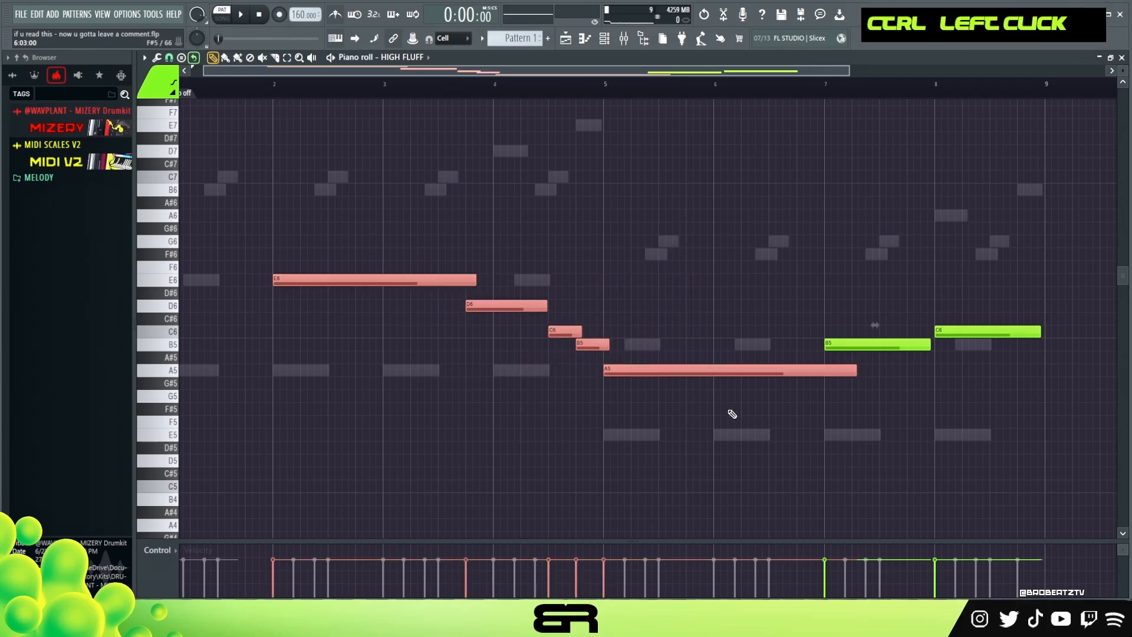
right_click(727, 418)
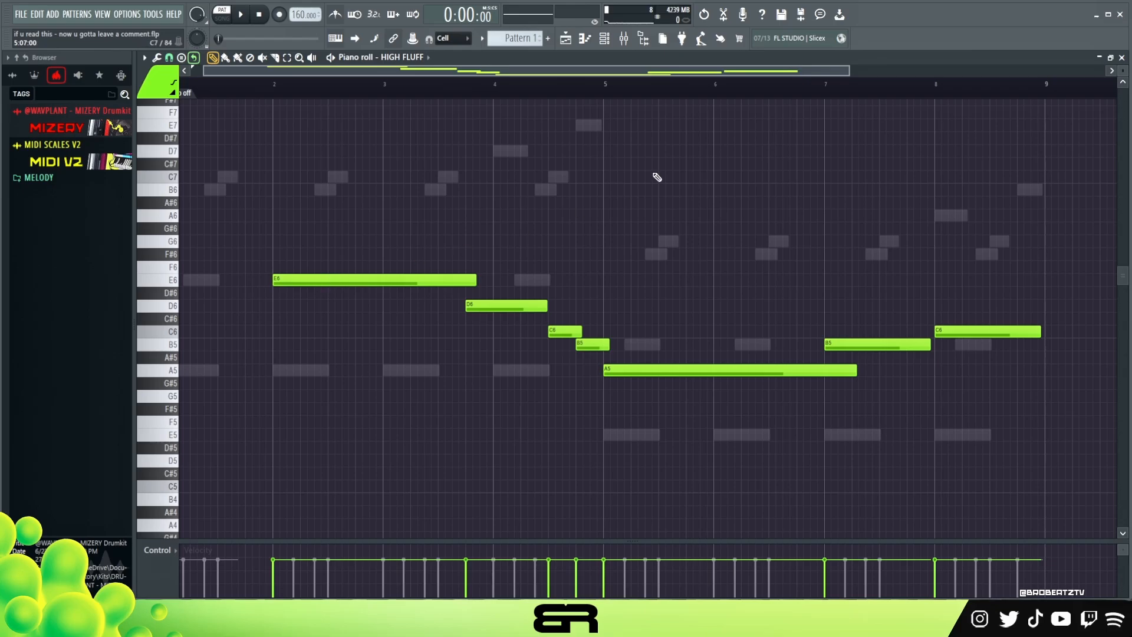
left_click(610, 40)
right_click(366, 257)
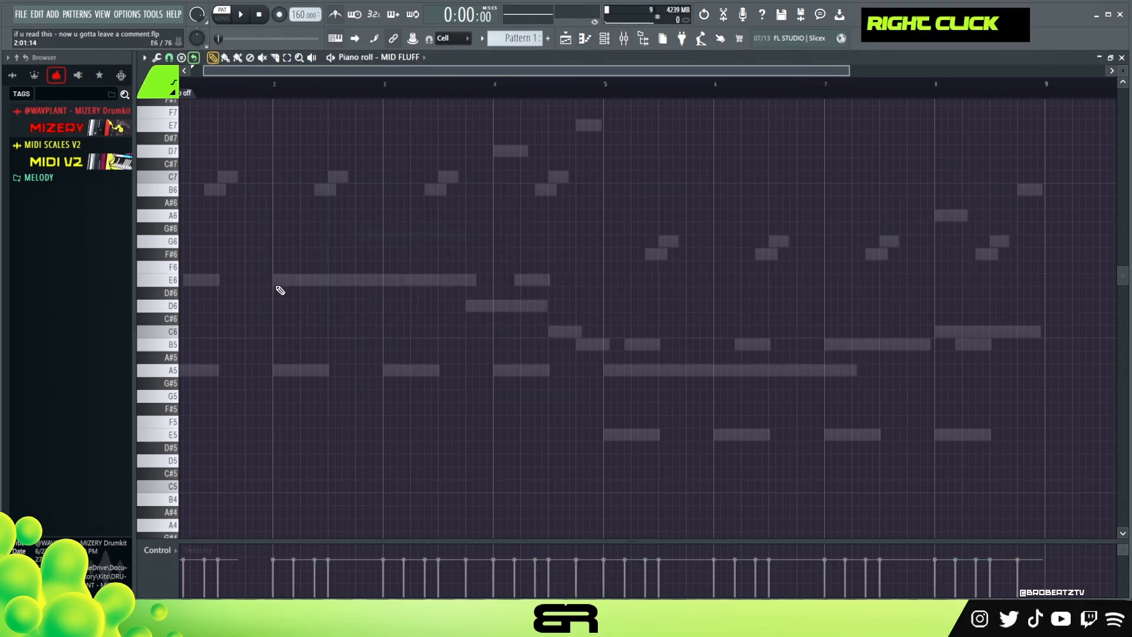
Step: Place an E6 note at the start of bar 2, raise its velocity, and shorten it to a brief stab
key("space")
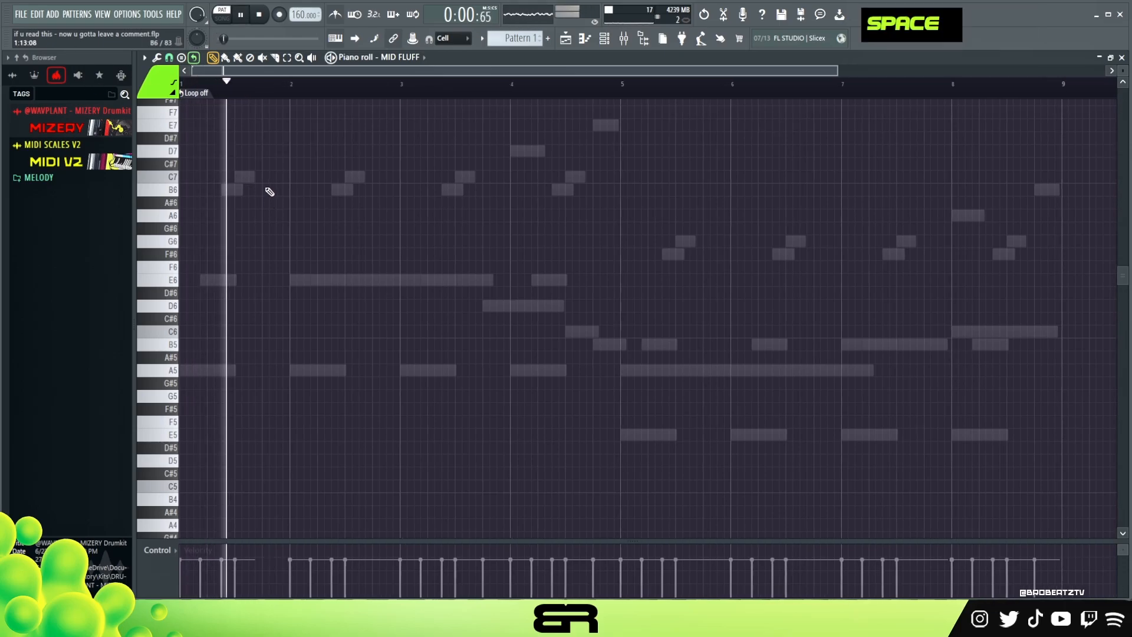
key("space")
left_click(291, 280)
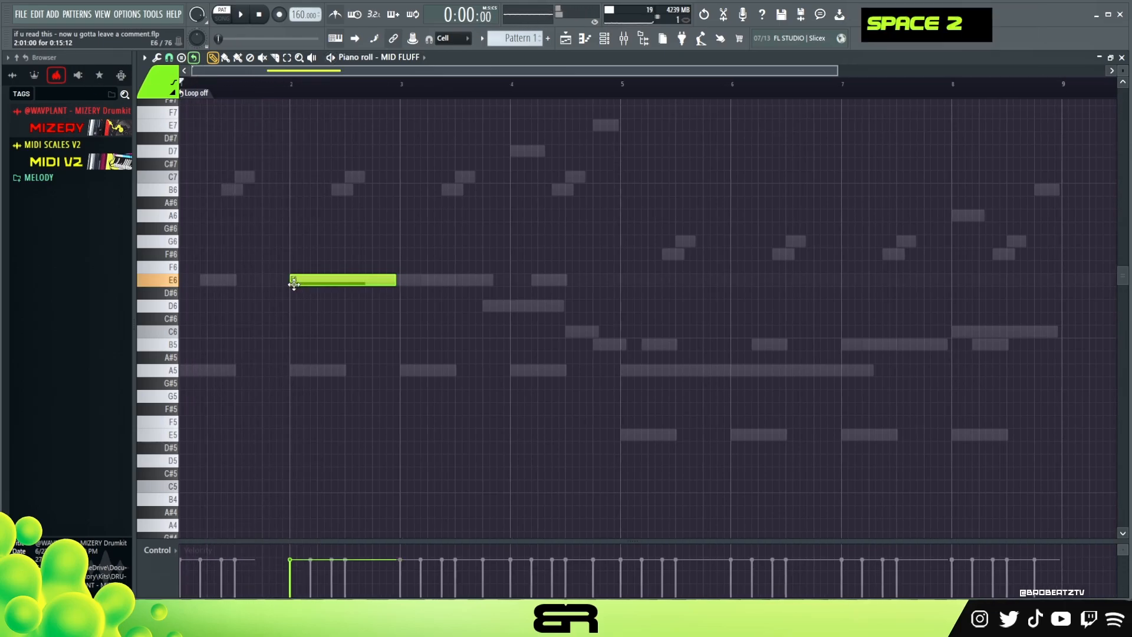
left_click(386, 282, "ctrl")
scroll(392, 286, "up", 2, "alt")
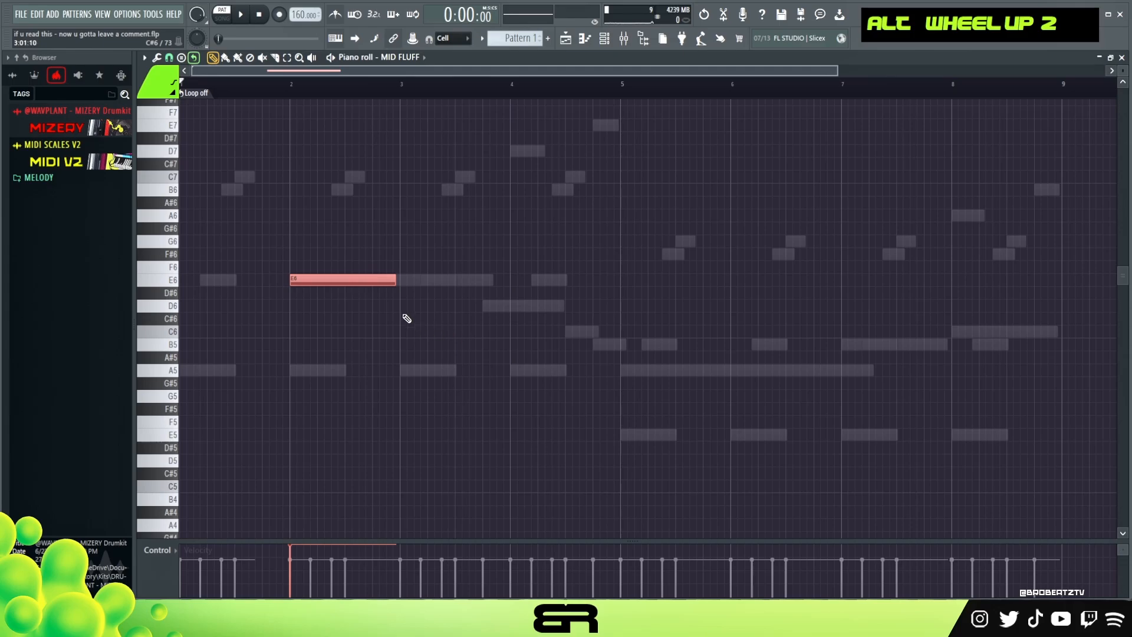
left_click_drag(394, 285, 304, 289)
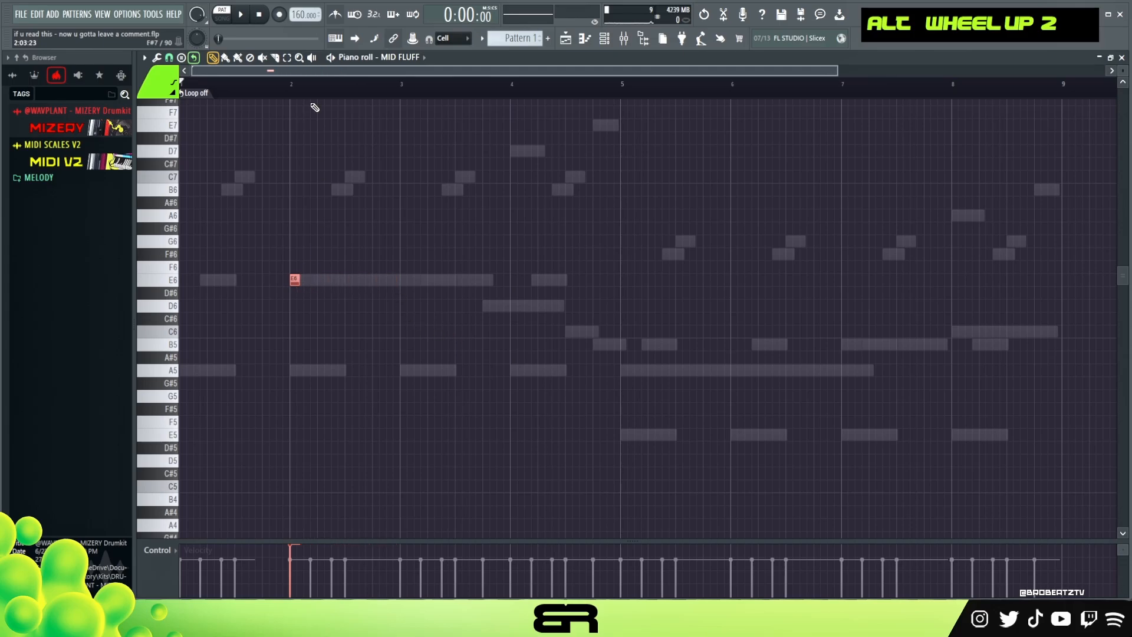
Step: Add a second short E6 note shortly after the first one in bar 2 and check it in playback
scroll(300, 72, "up", 1)
left_click(424, 280)
key("space")
right_click(434, 282)
key("space")
left_click(426, 282)
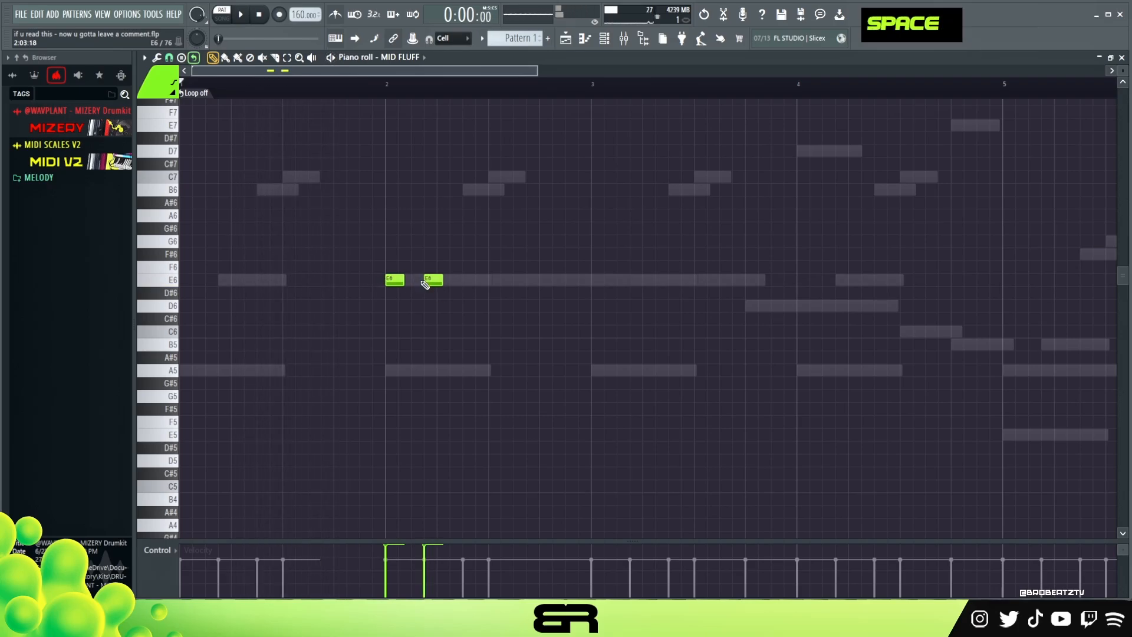
key("ctrl+z")
Step: Add short B6 and C7 notes in bar 2, aligned with the starts of the main melody's B6 and C7
mouse_move(461, 345)
left_mouse_down()
mouse_move(459, 332)
mouse_move(534, 358)
left_mouse_up()
left_click(485, 342)
key("ctrl+Up")
scroll(541, 344, "up", 1)
key("space")
right_click(521, 297)
key("space")
left_click_drag(472, 220, 497, 216)
Step: Play back the piano stabs and copy bar 2's first E6 to near the bar's end, one octave up at E7
key("space")
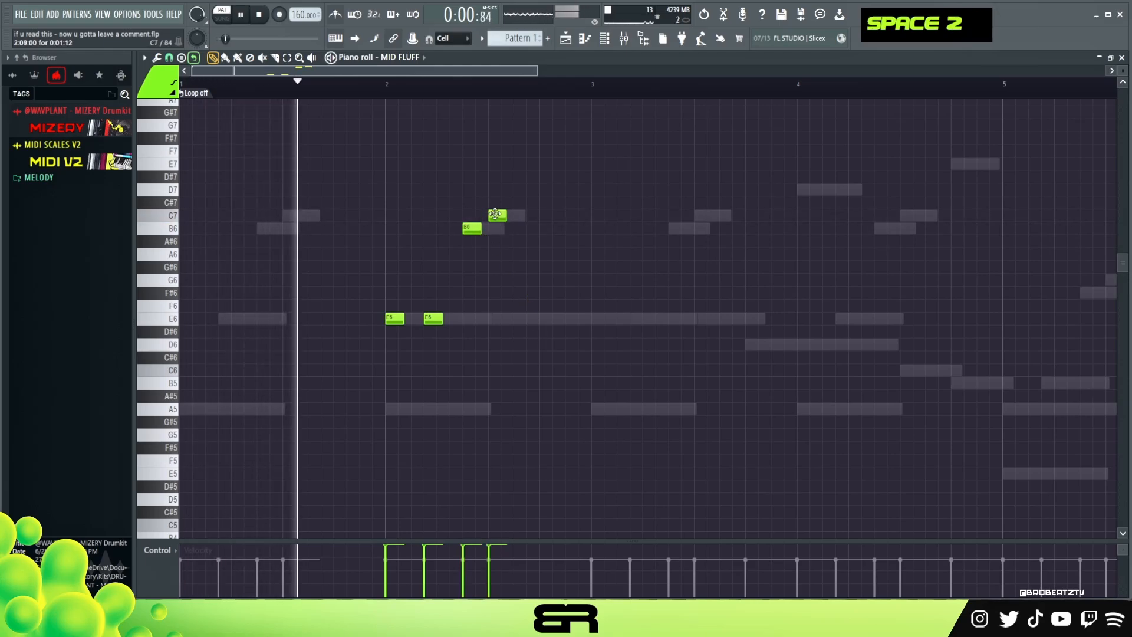
key("space")
key("space")
right_click(470, 324)
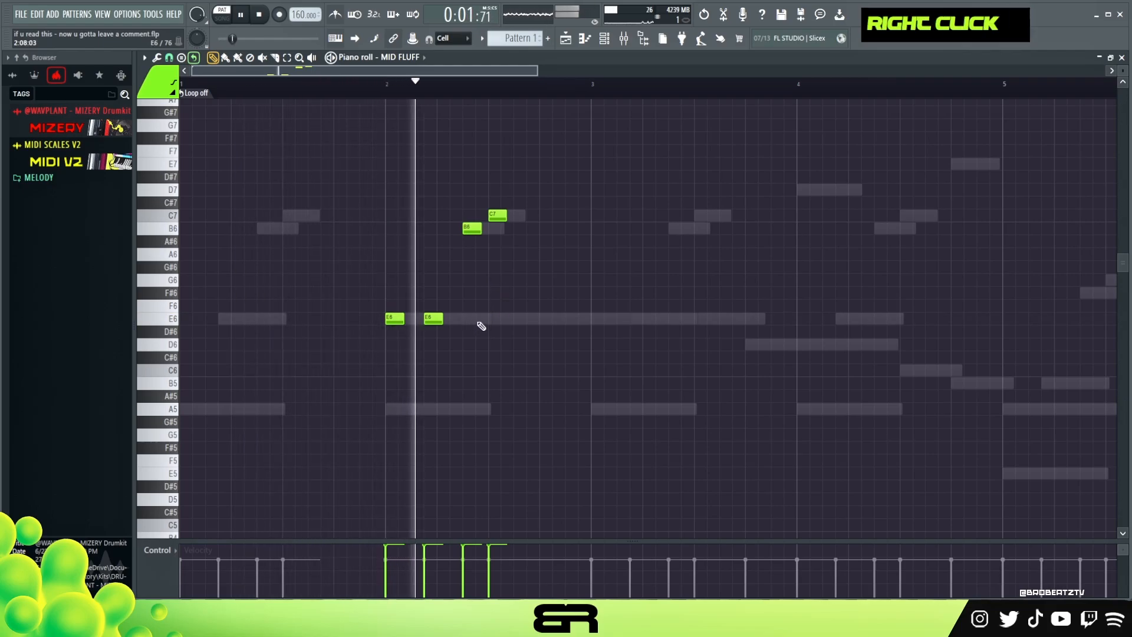
key("space")
left_click(394, 320, "ctrl")
left_click(395, 322, "ctrl")
left_click_drag(394, 322, 549, 321)
key("ctrl+Up")
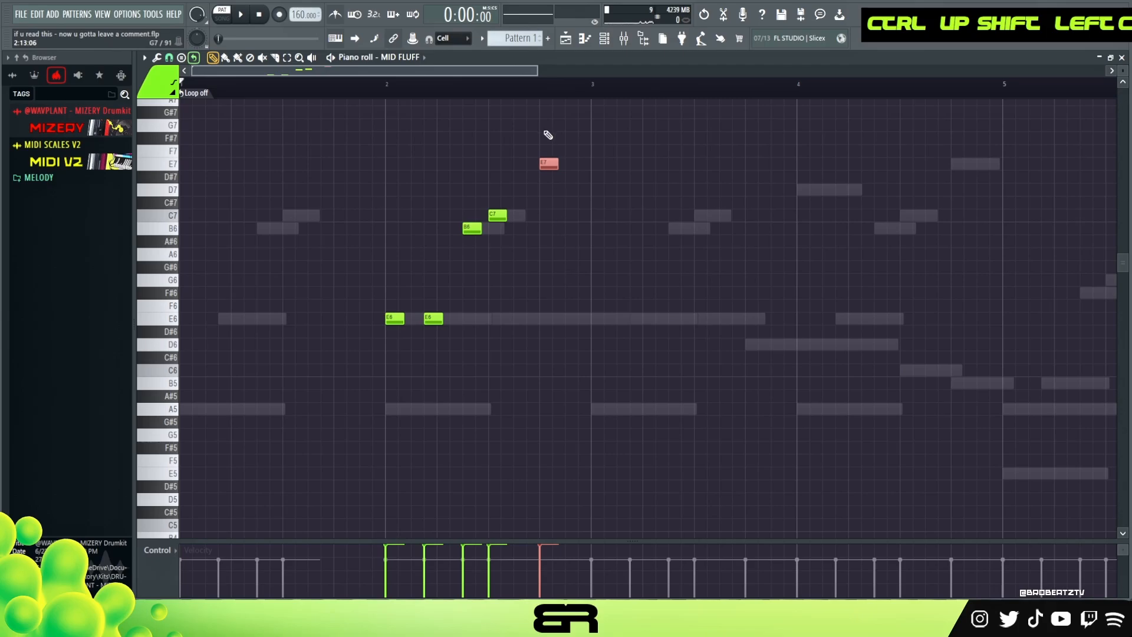
Step: Try bar 2's B6 and C7 notes one octave lower, and move them back up an octave
right_click(556, 207)
left_click_drag(460, 208, 490, 254)
key("ctrl+Down")
right_click(636, 375)
left_click(740, 396)
left_click_drag(703, 365, 798, 407)
key("ctrl+Up")
right_click(786, 390)
right_click(729, 229)
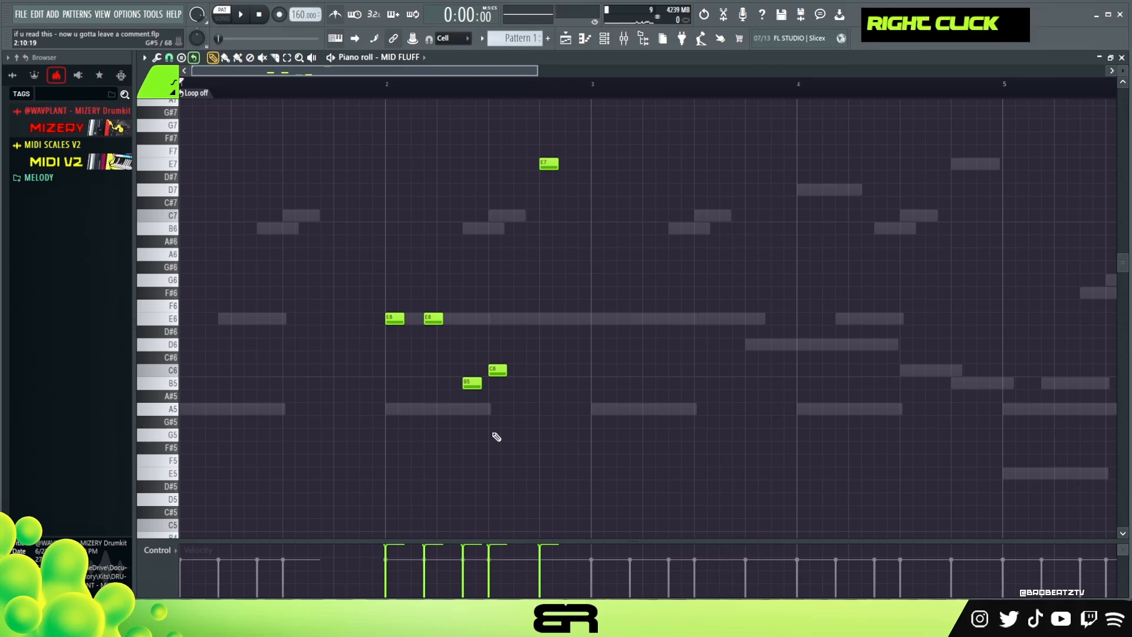
left_click_drag(526, 359, 458, 417)
key("ctrl+Up")
right_click(520, 316)
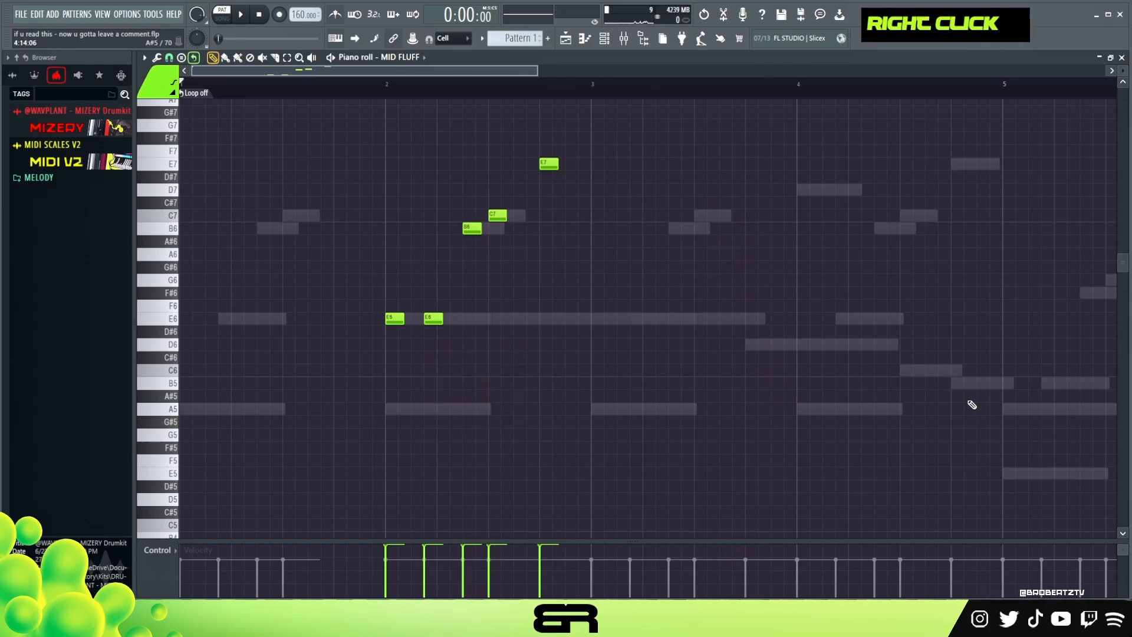
Step: Lengthen bar 2's E7 note into bar 3 and copy the whole bar 2 phrase to bar 4
left_click_drag(565, 164, 323, 373)
right_click(611, 377)
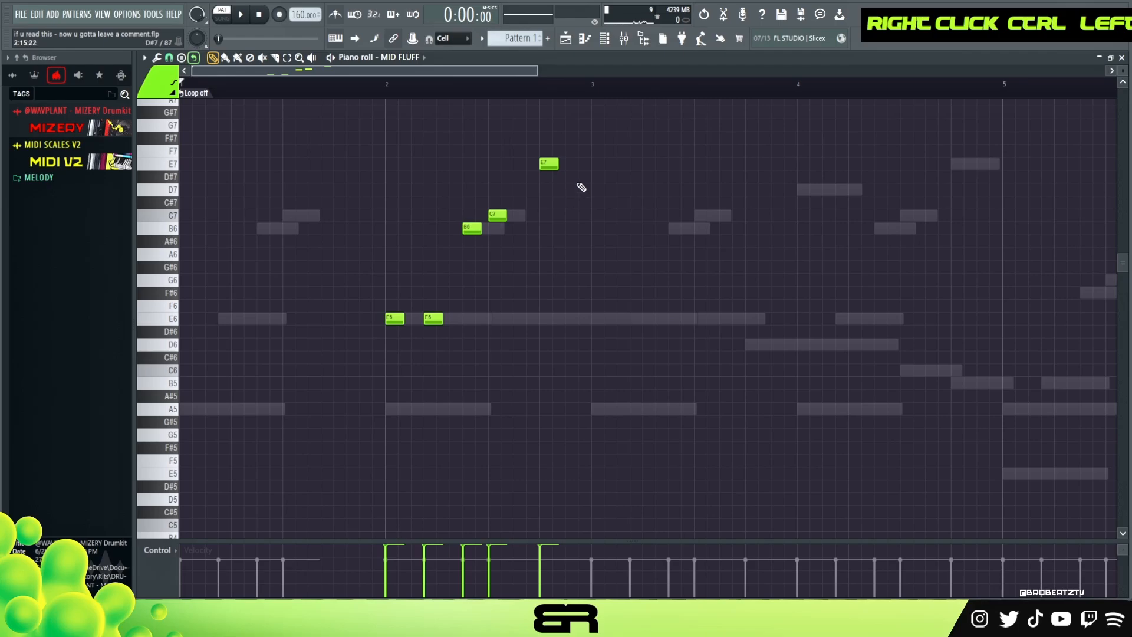
left_click_drag(558, 167, 829, 332)
right_click(745, 283, "ctrl")
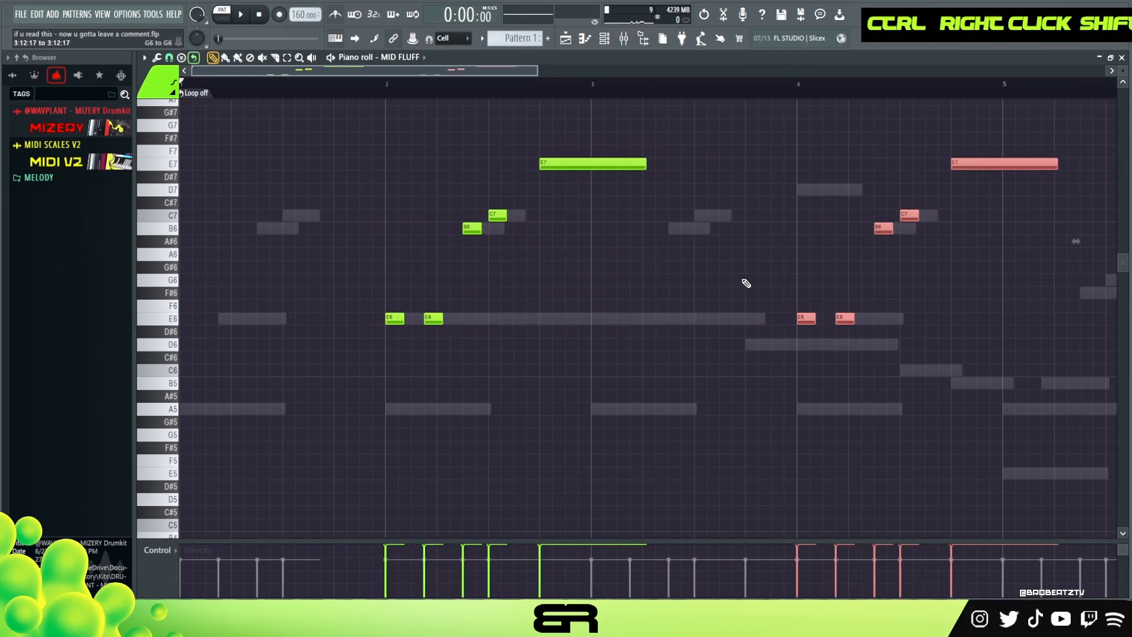
Step: Copy both phrases four bars on, to bars 6 and 8, and transpose the copies down five semitones
key("ctrl+a")
left_click_drag(299, 412, 734, 413, "shift")
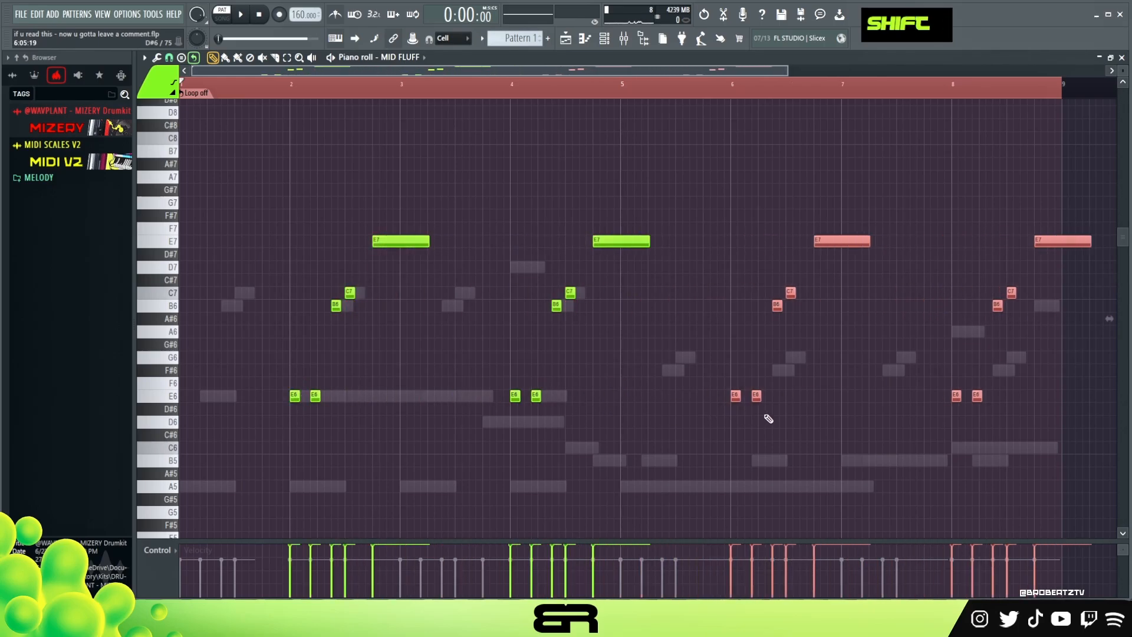
key("shift+Down")
key("shift+Down")
key("shift+Down")
key("shift+Down")
key("shift+Down")
right_click(917, 413)
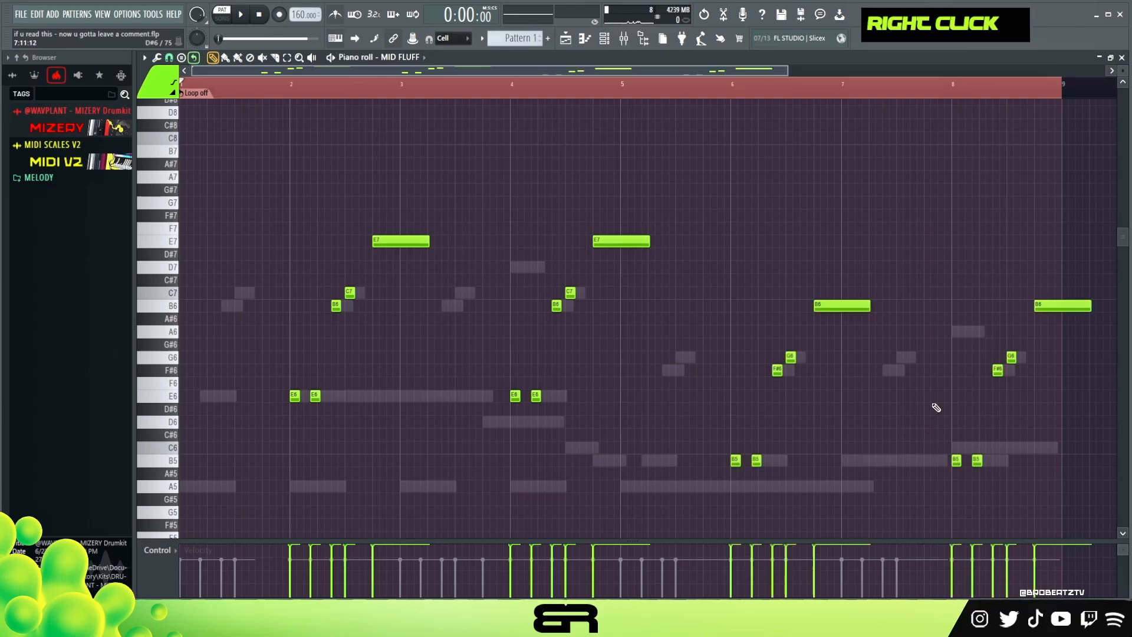
Step: Trim the last B6 to the end of bar 8, and lengthen bar 4's E7 and bar 6's B6 during playback
left_click_drag(1091, 306, 1062, 306)
key("space")
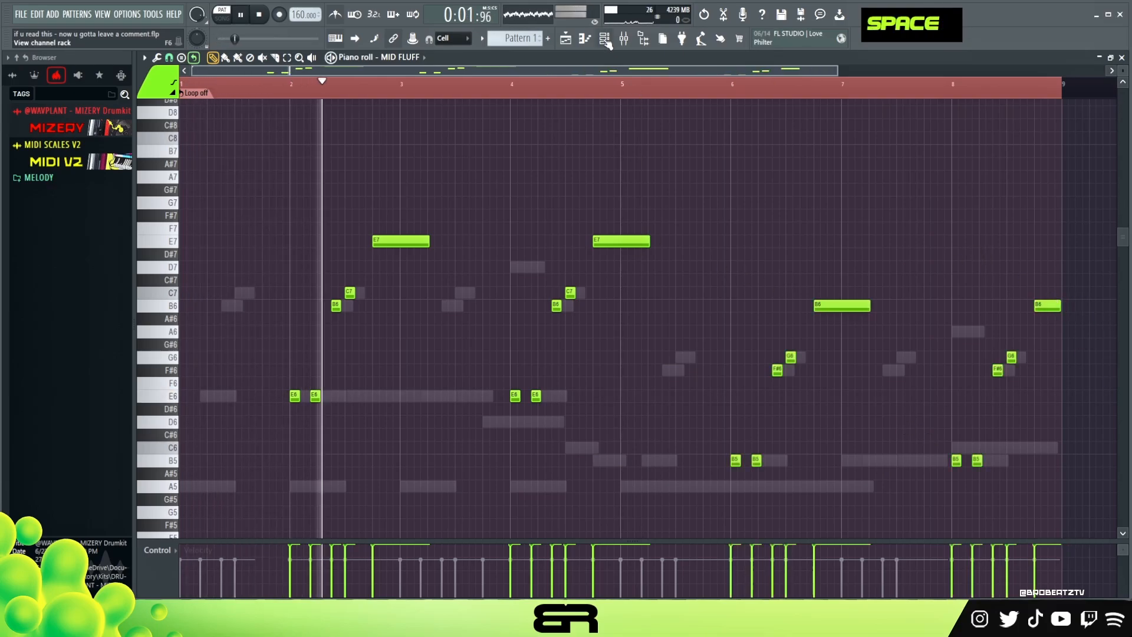
key("F6")
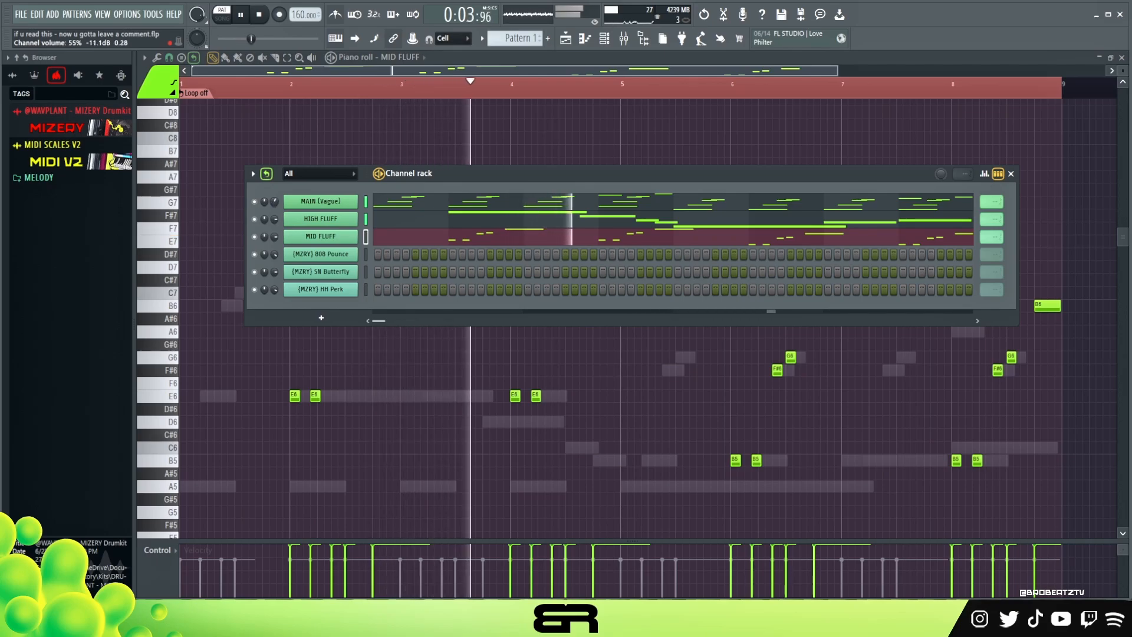
right_click(508, 238)
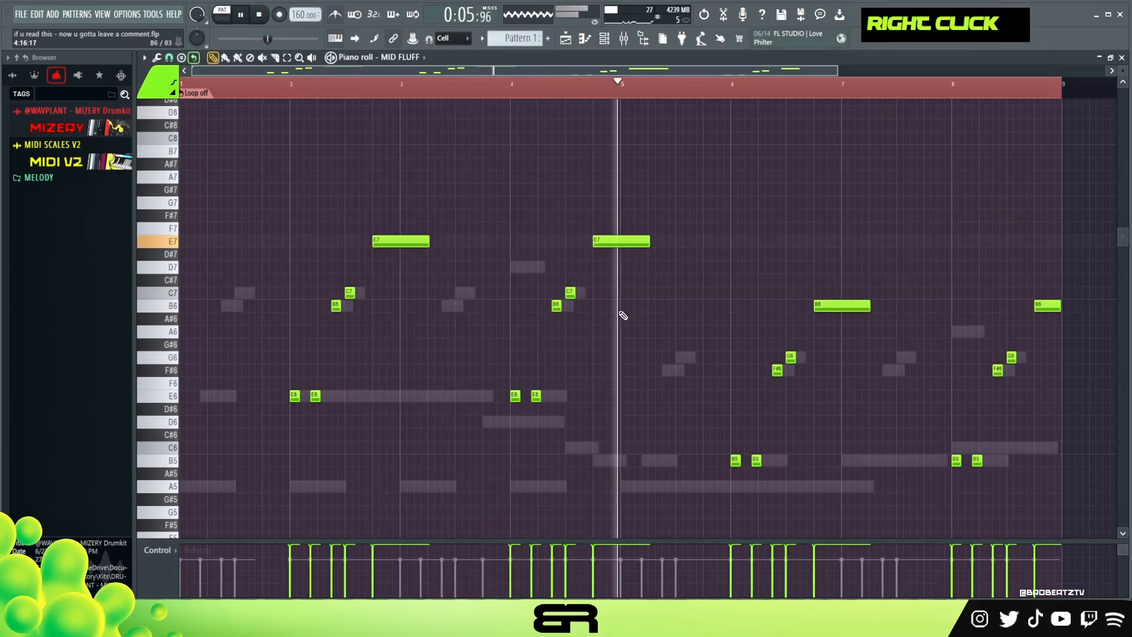
left_click_drag(650, 242, 683, 242)
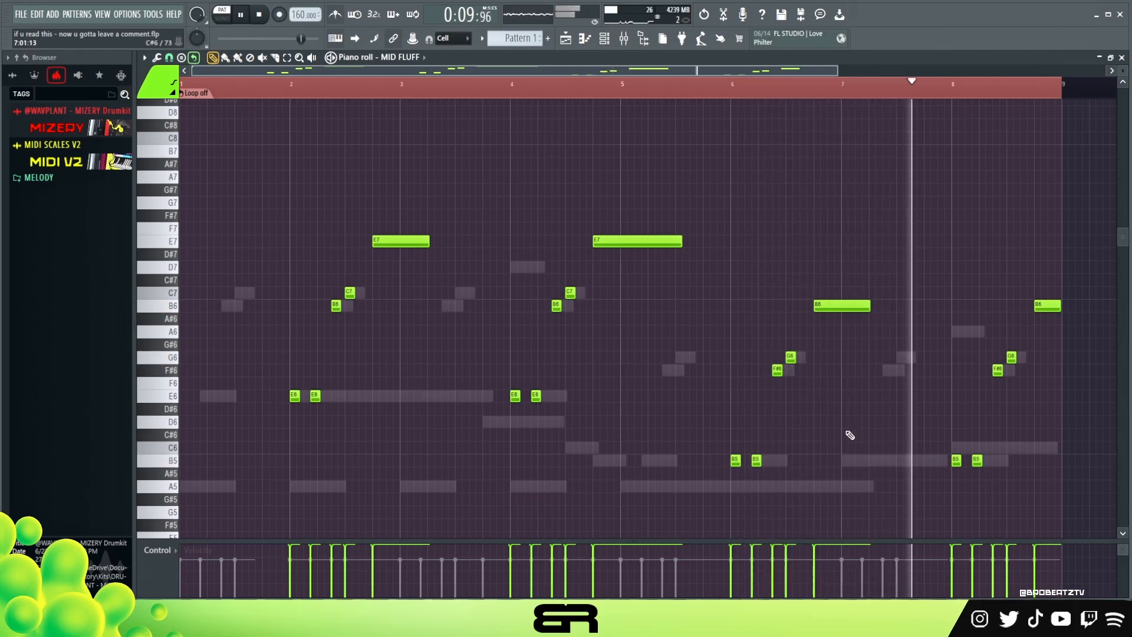
left_click_drag(871, 306, 903, 304)
key("space")
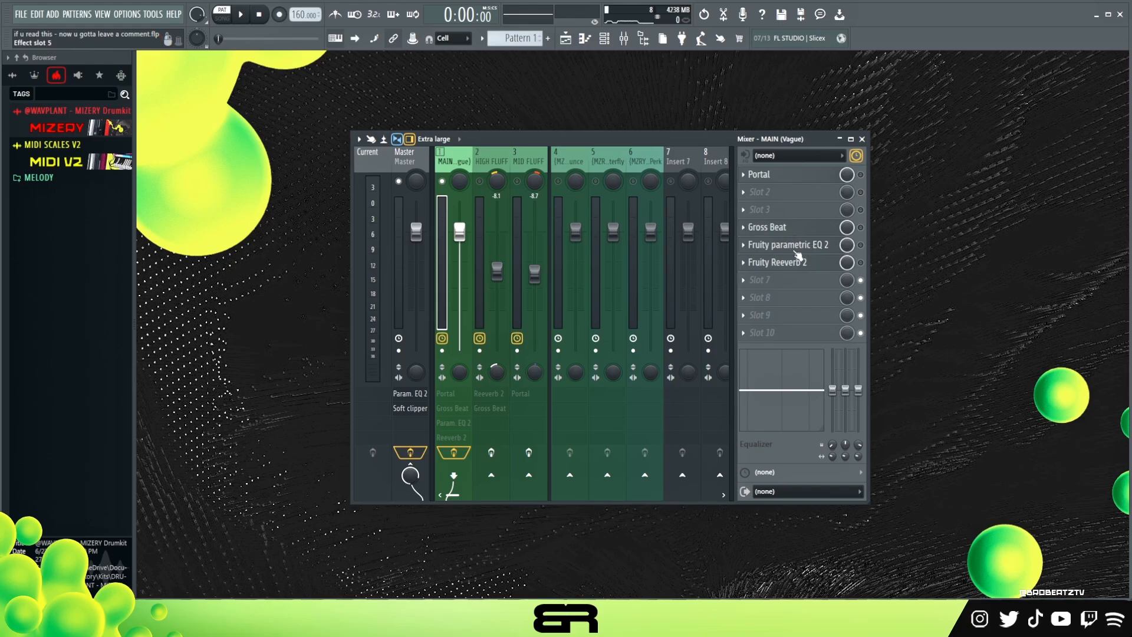
Step: Check the Gross Beat 1/2 Speed setting on the MAIN mixer track, enable the effect and audition it
left_click(785, 230)
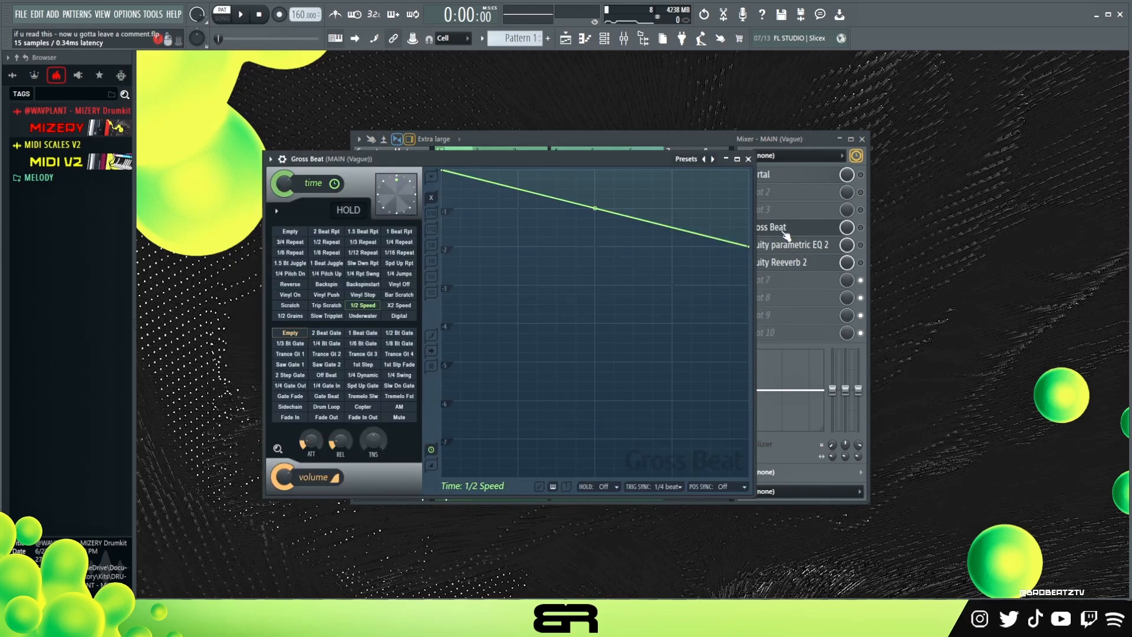
left_click(841, 236)
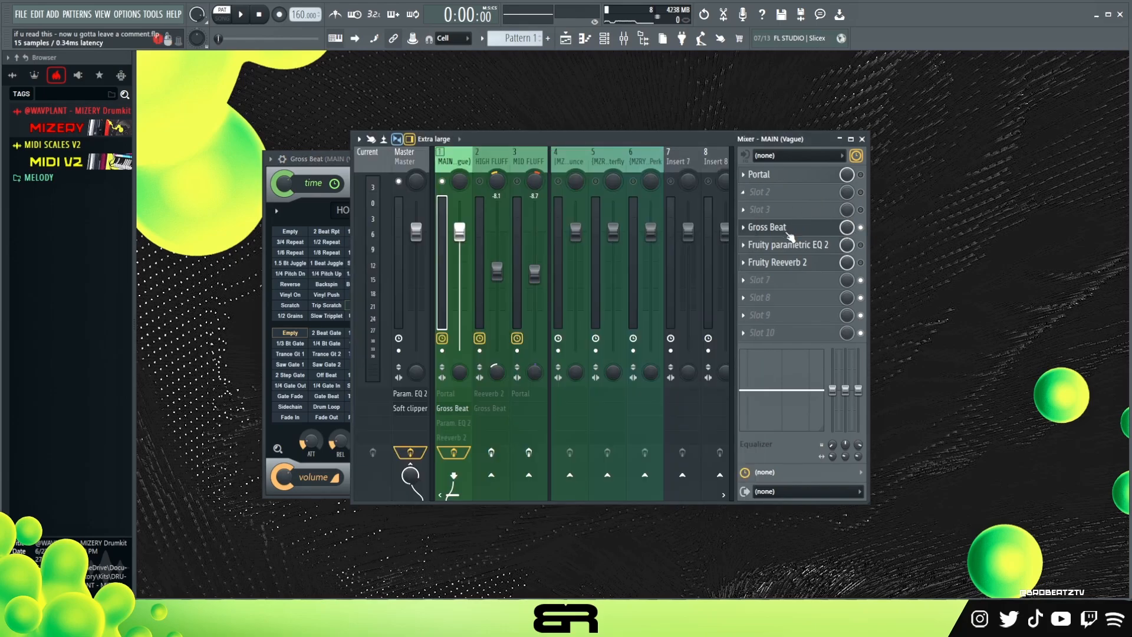
key("space")
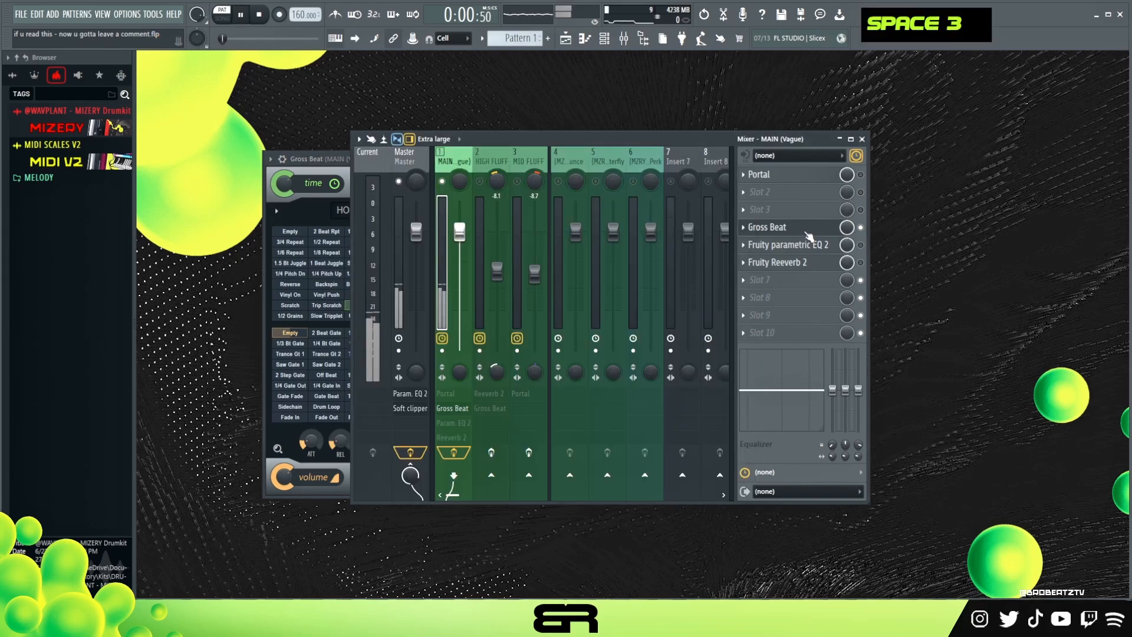
key("space")
Step: Enable Fruity parametric EQ 2 on MAIN and set its main level to about -1.1 dB during playback
left_click(861, 246)
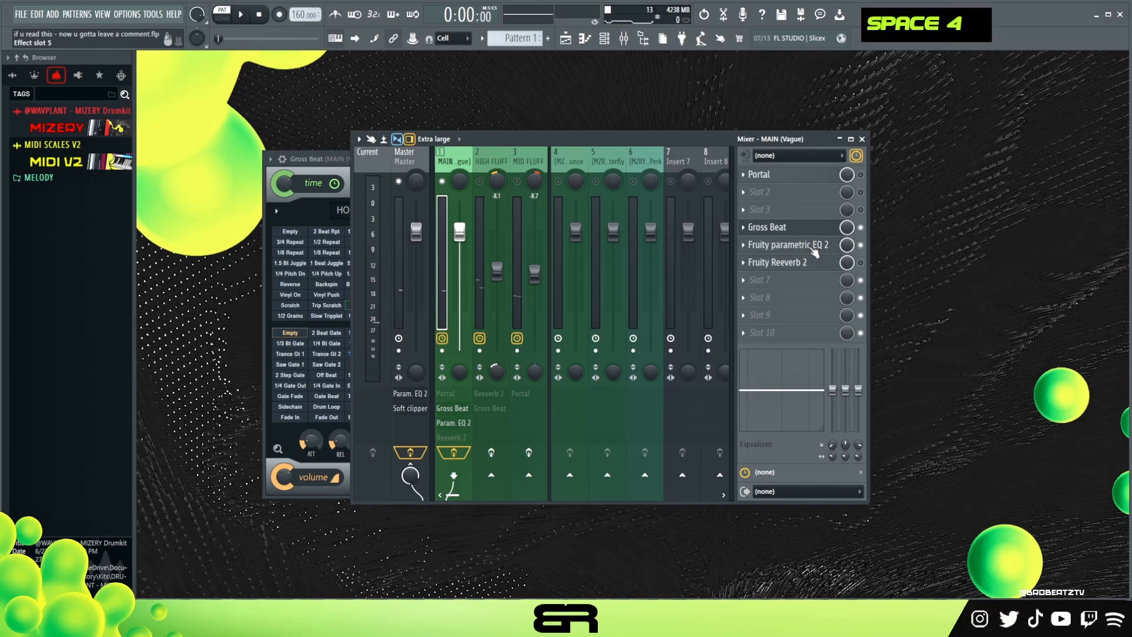
left_click(816, 247)
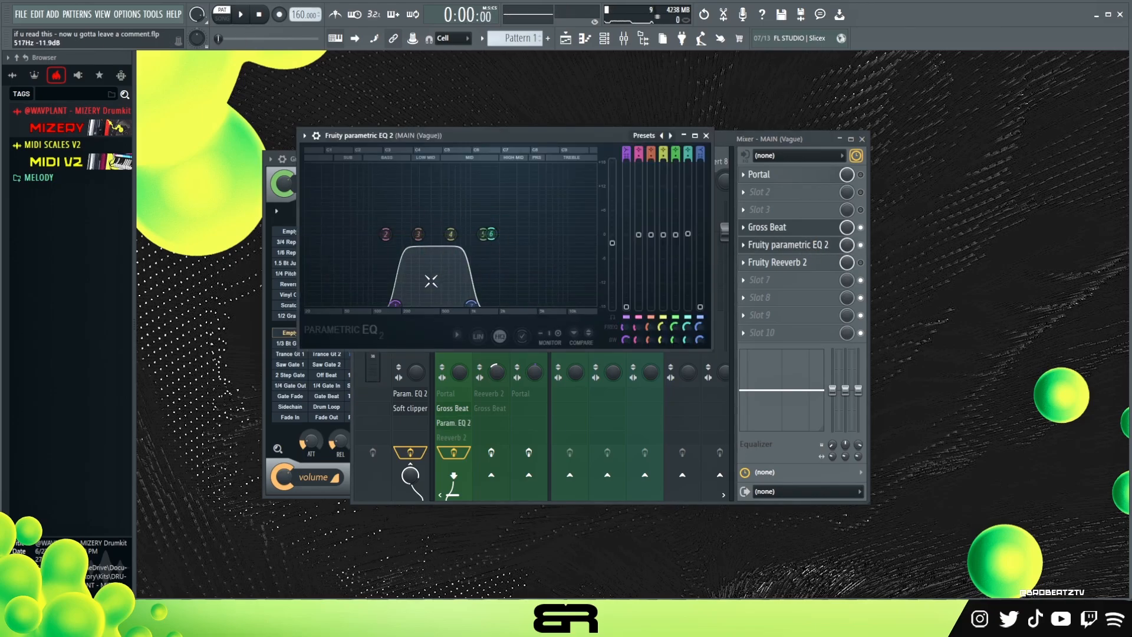
left_click_drag(621, 252, 618, 220)
key("space")
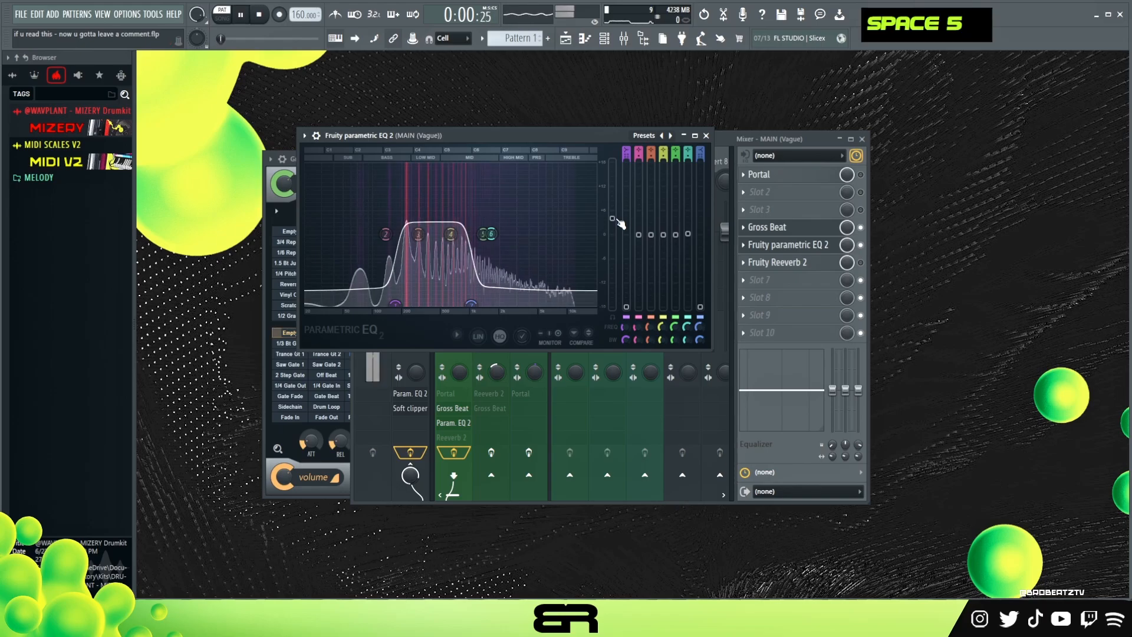
left_click_drag(620, 223, 621, 244)
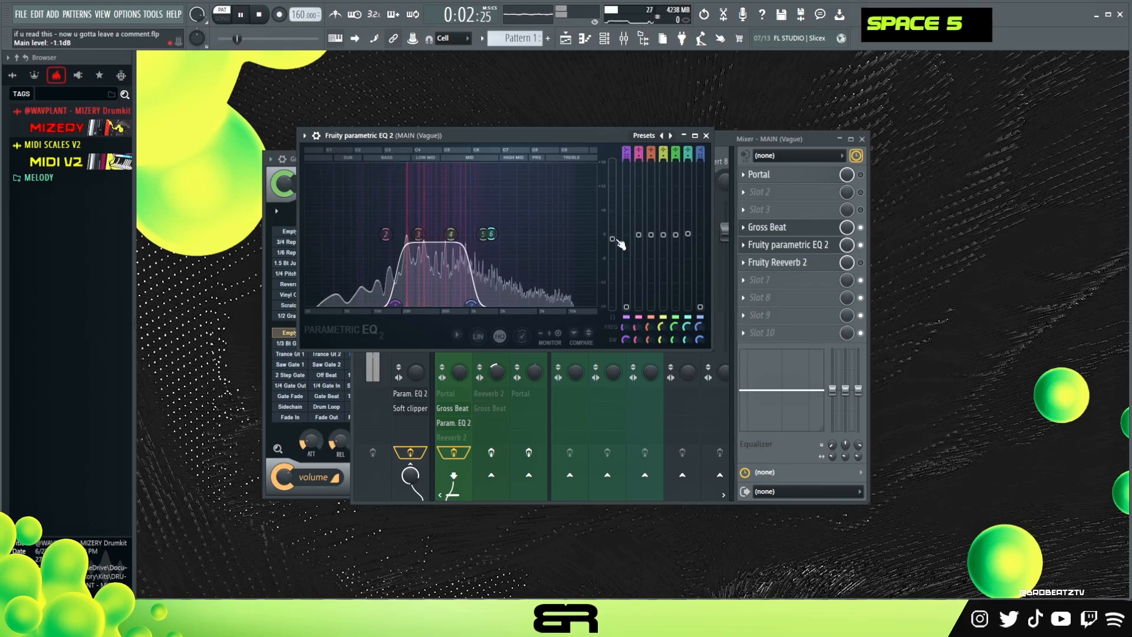
key("space")
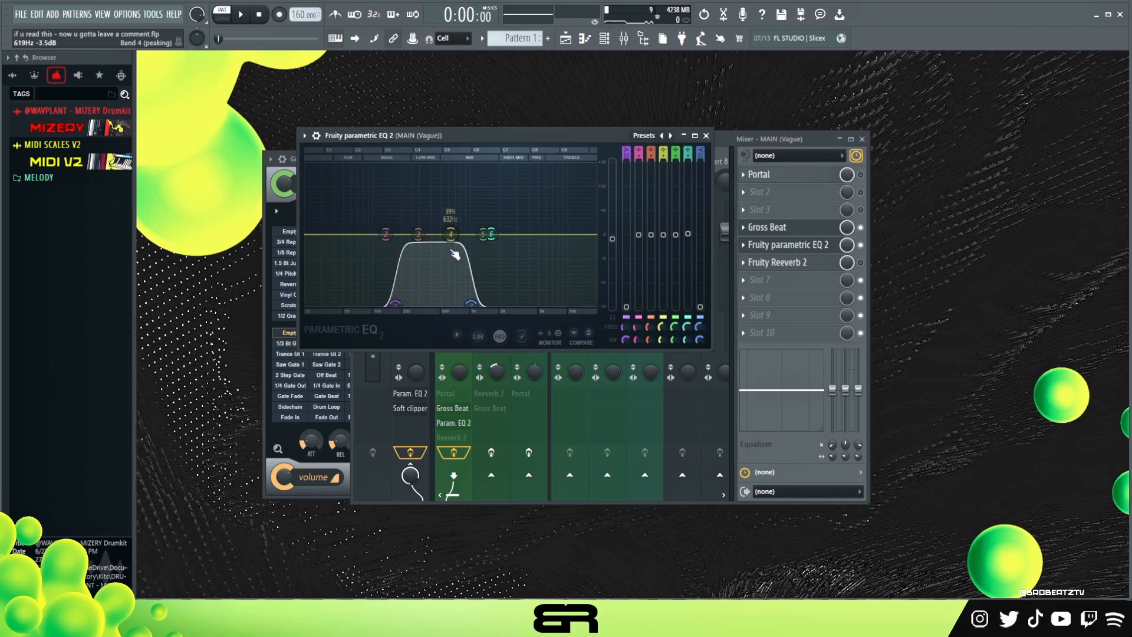
Step: Audition MAIN with Fruity Reeverb 2 enabled and slightly raise the parametric EQ's main level
double_click(804, 265)
key("space")
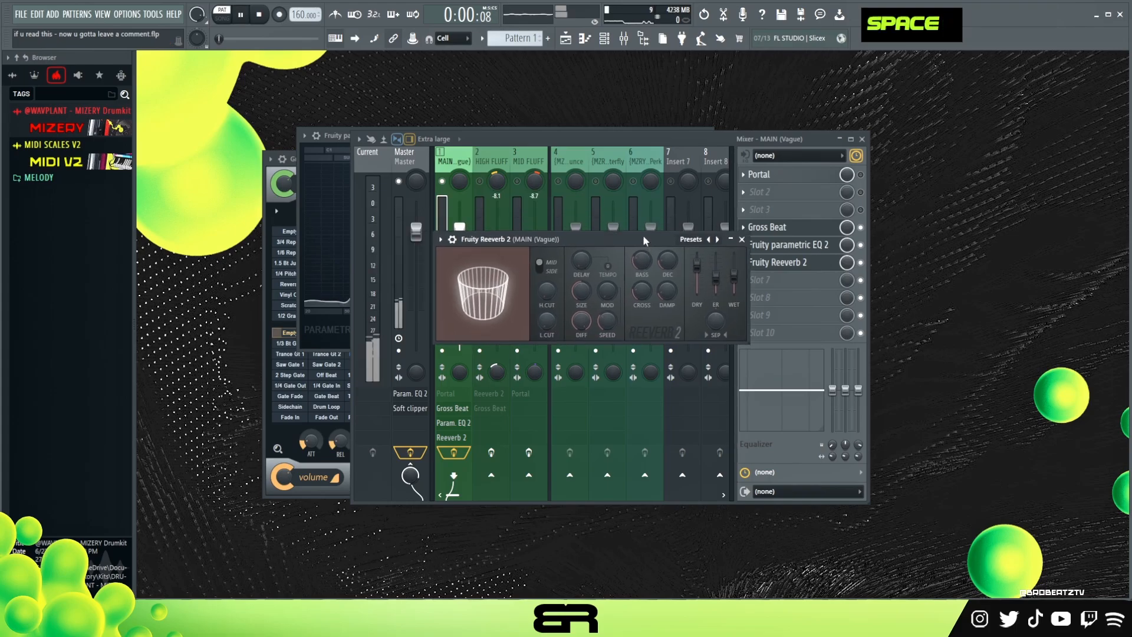
double_click(811, 247)
mouse_move(612, 240)
left_mouse_down()
mouse_move(614, 206)
mouse_move(613, 234)
left_mouse_up()
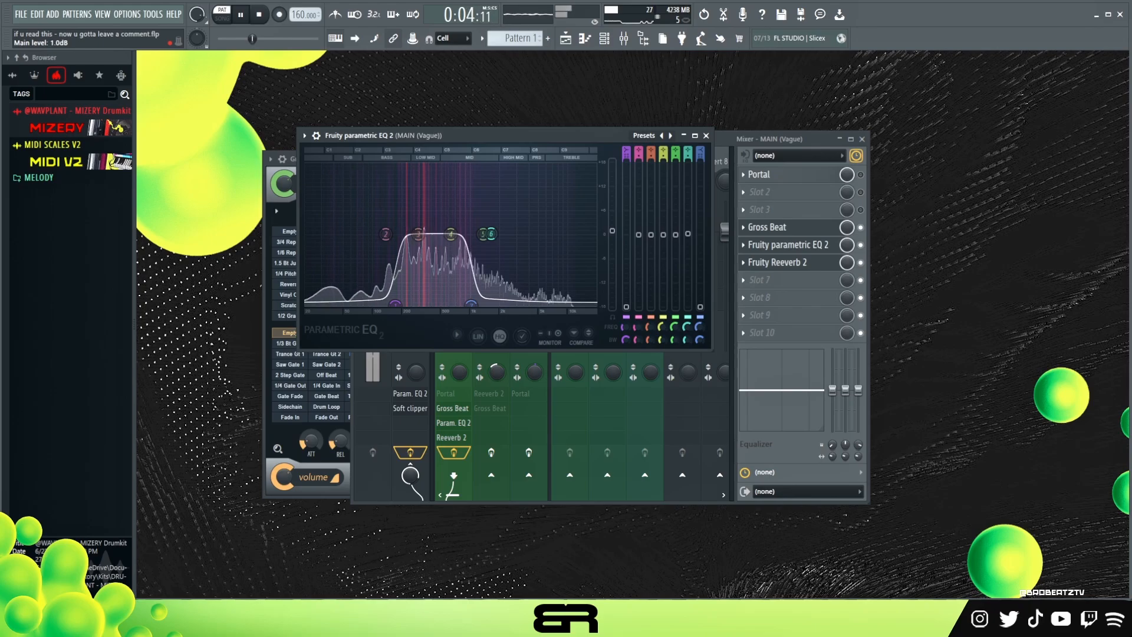
key("space")
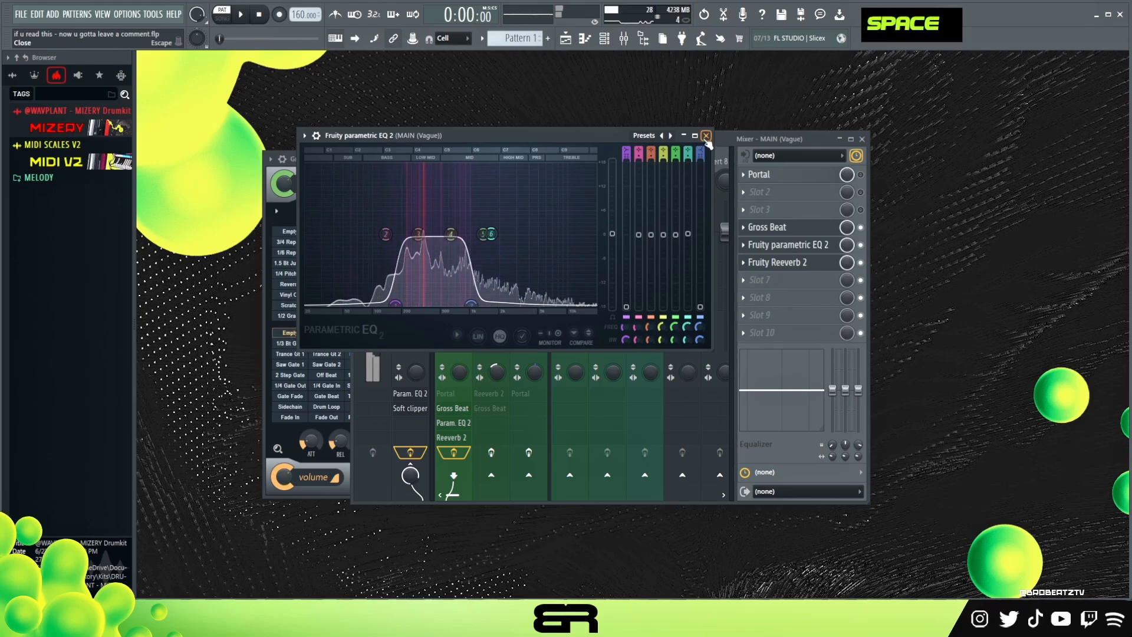
left_click(706, 137)
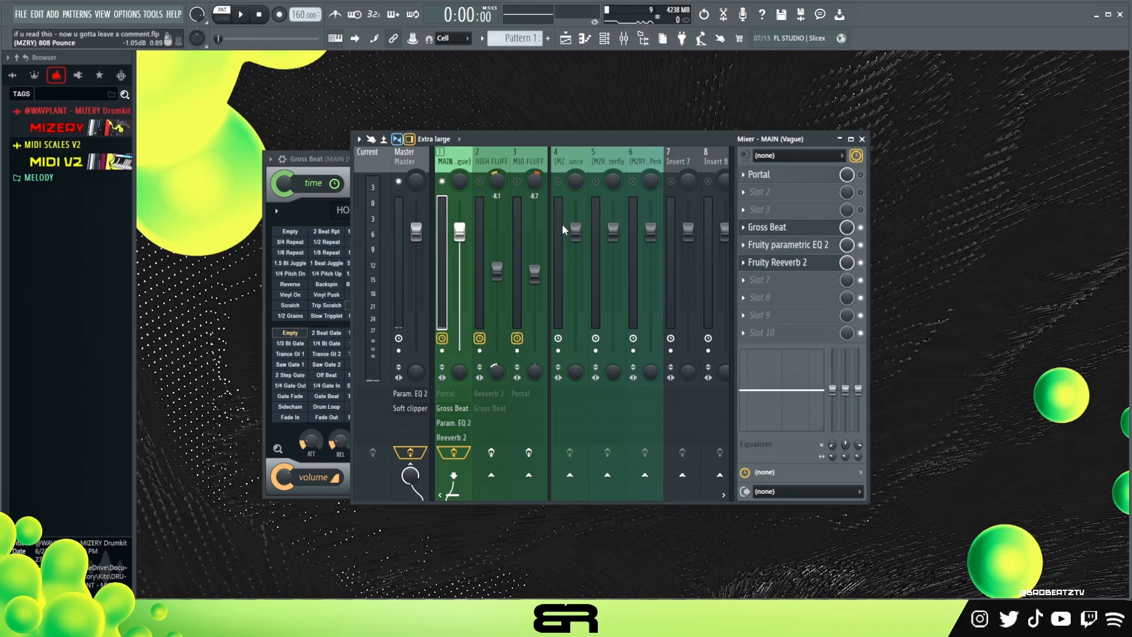
Step: Bypass MAIN's Gross Beat, parametric EQ and Reeverb effects, and enable Portal and audition its Crayon preset
double_click(862, 246)
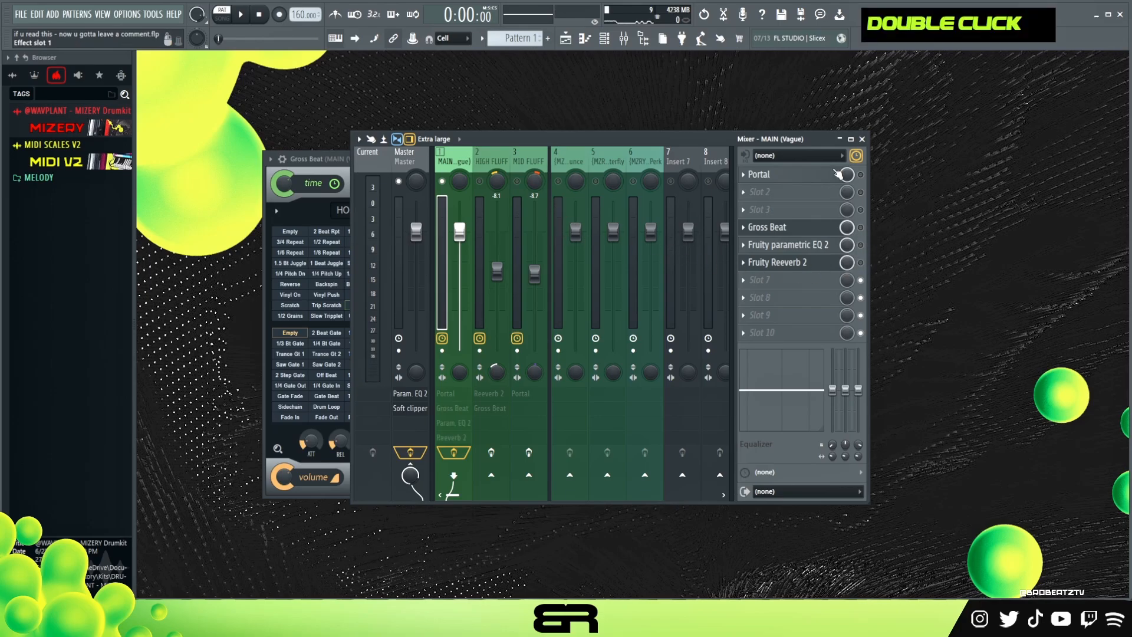
double_click(860, 175)
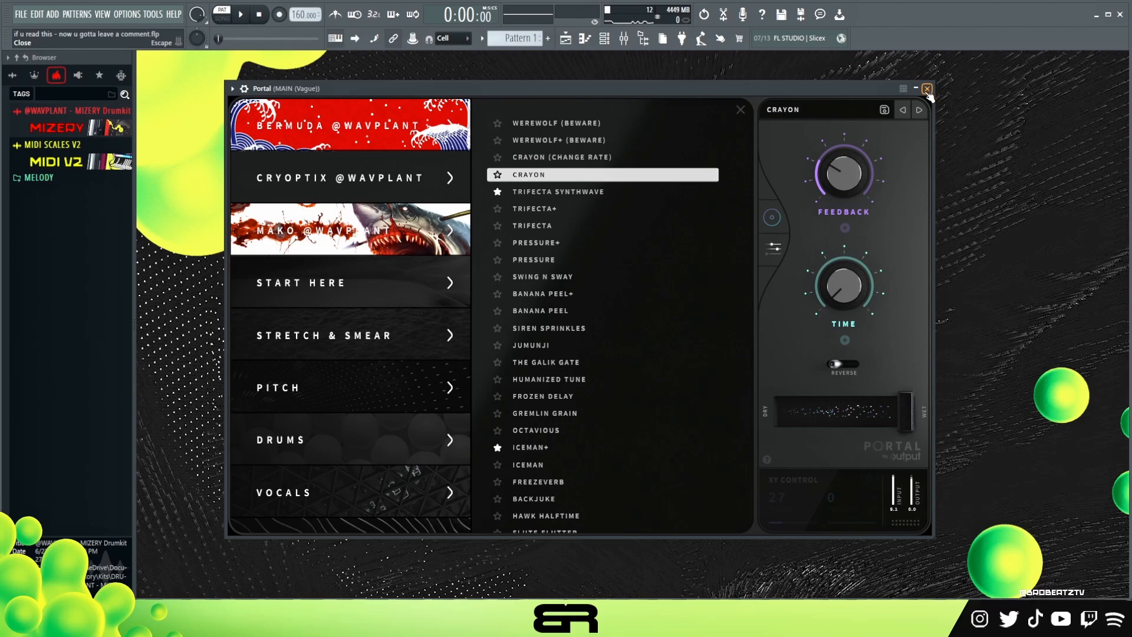
left_click(927, 89)
left_click(816, 180)
key("space")
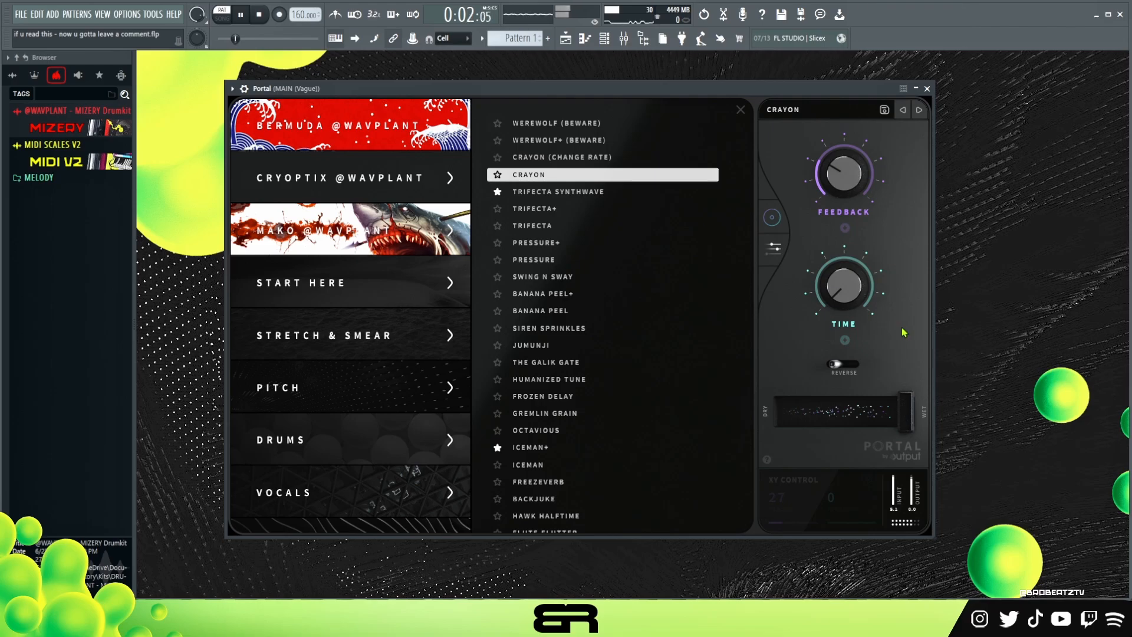
left_click(932, 90)
key("space")
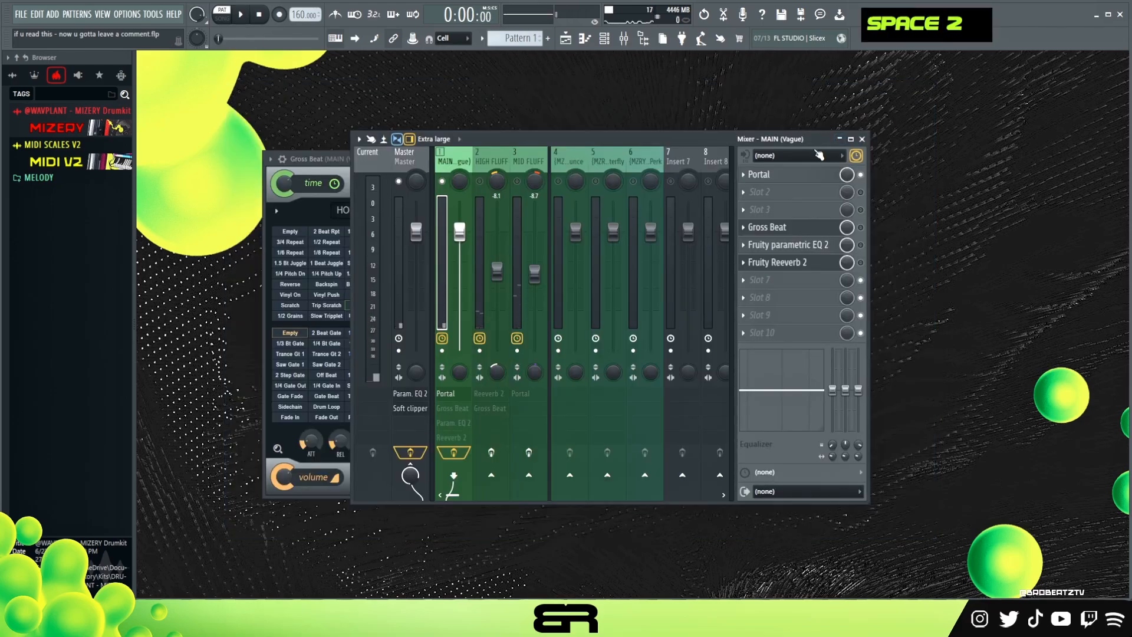
Step: Unmute the HIGH FLUFF track and play it back together with MAIN
double_click(482, 184)
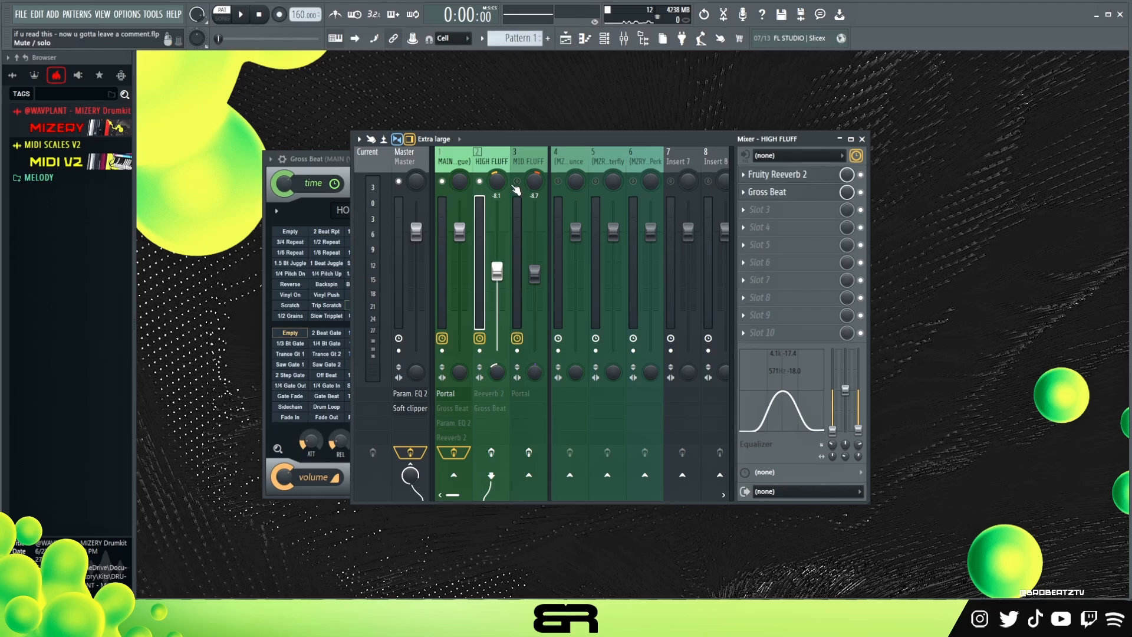
key("space")
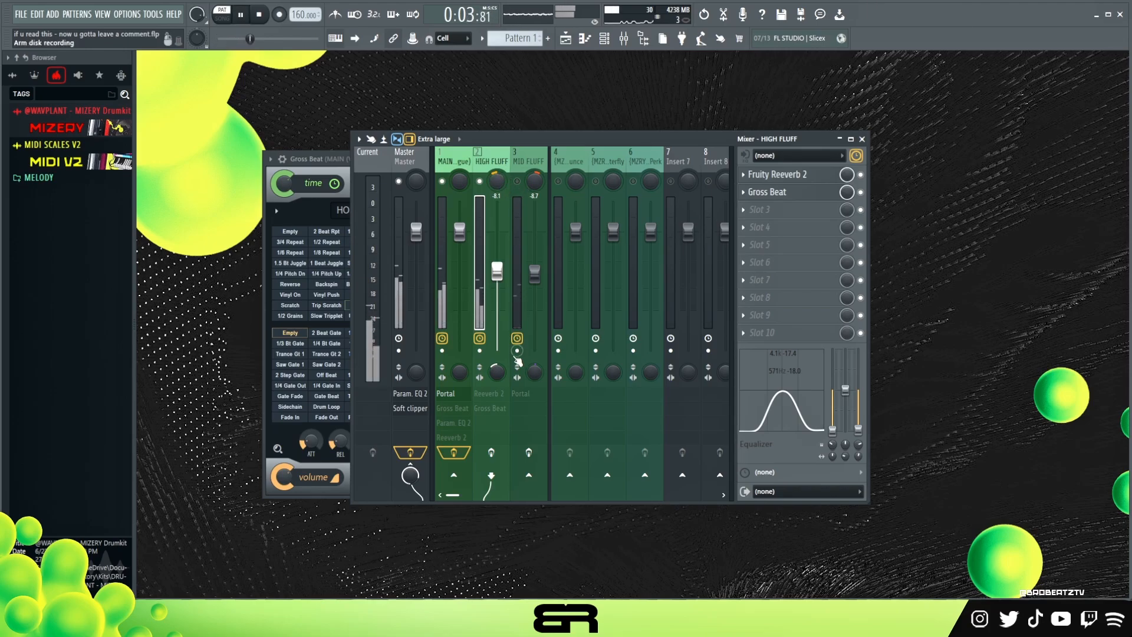
key("space")
Step: Check HIGH FLUFF's Fruity Reeverb 2 and Gross Beat settings, and enable the track's effects and audition them
left_click(805, 179)
left_click_drag(473, 204, 645, 197)
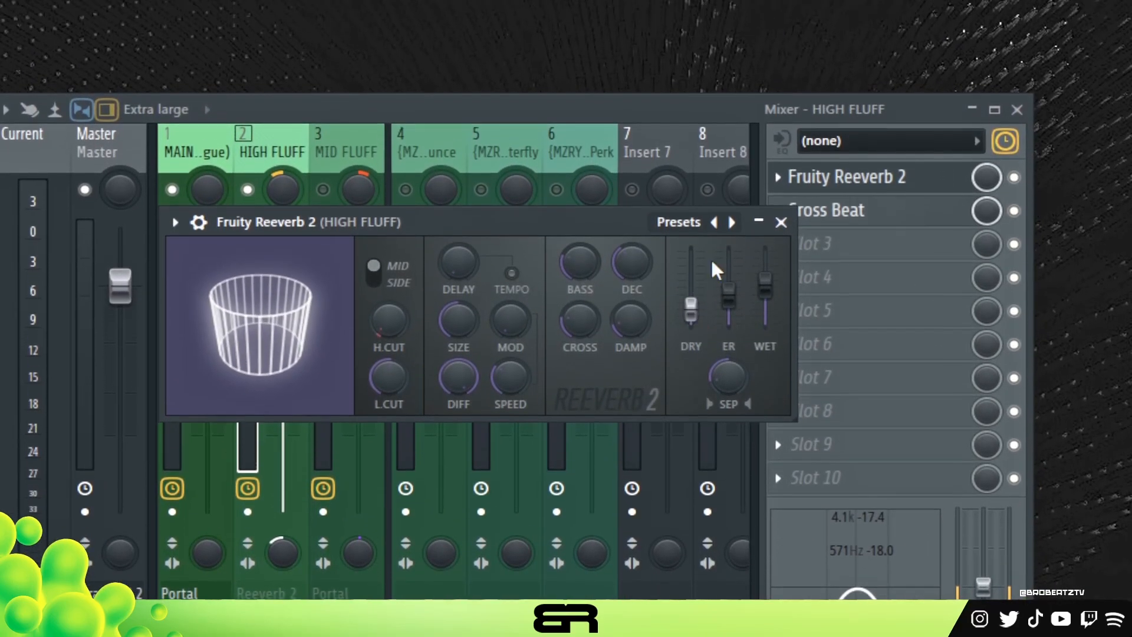
left_click(782, 222)
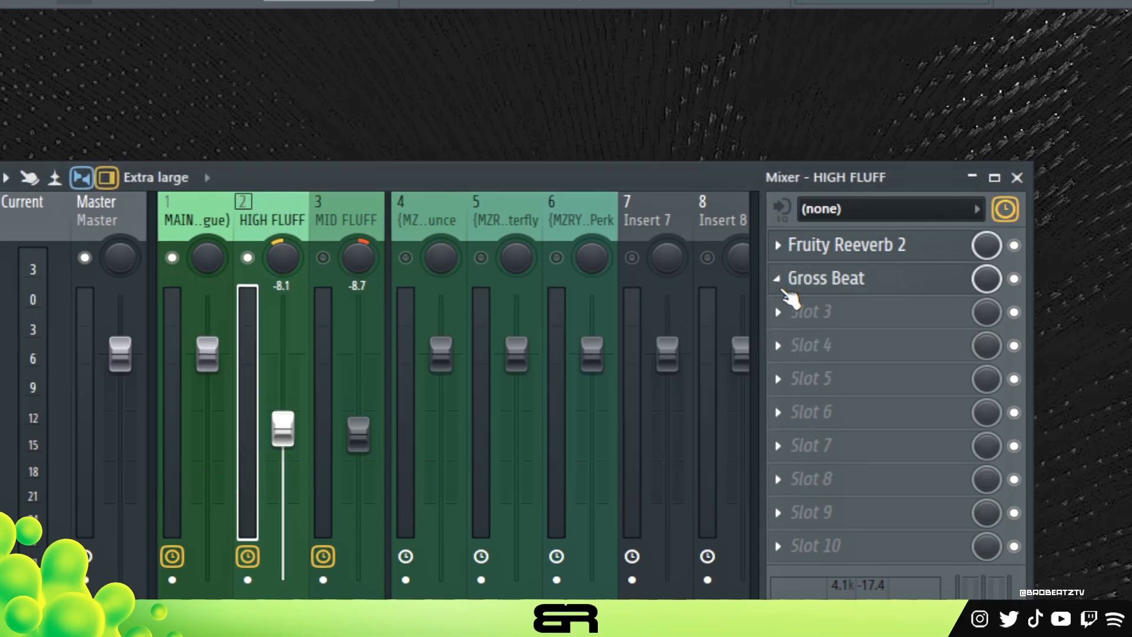
left_click(829, 210)
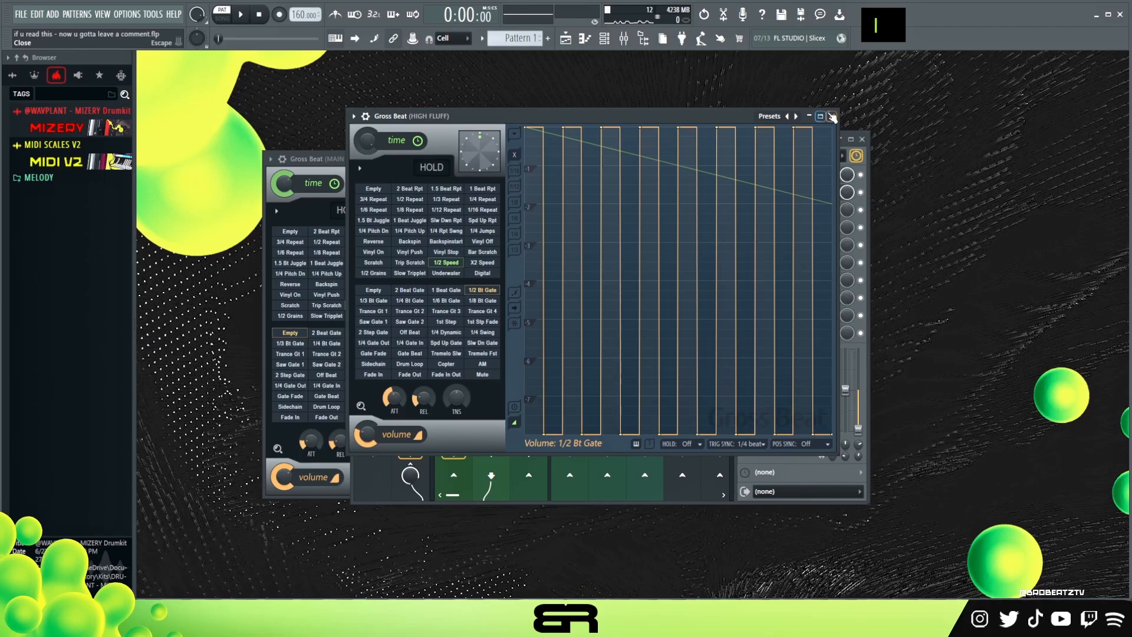
left_click(833, 116)
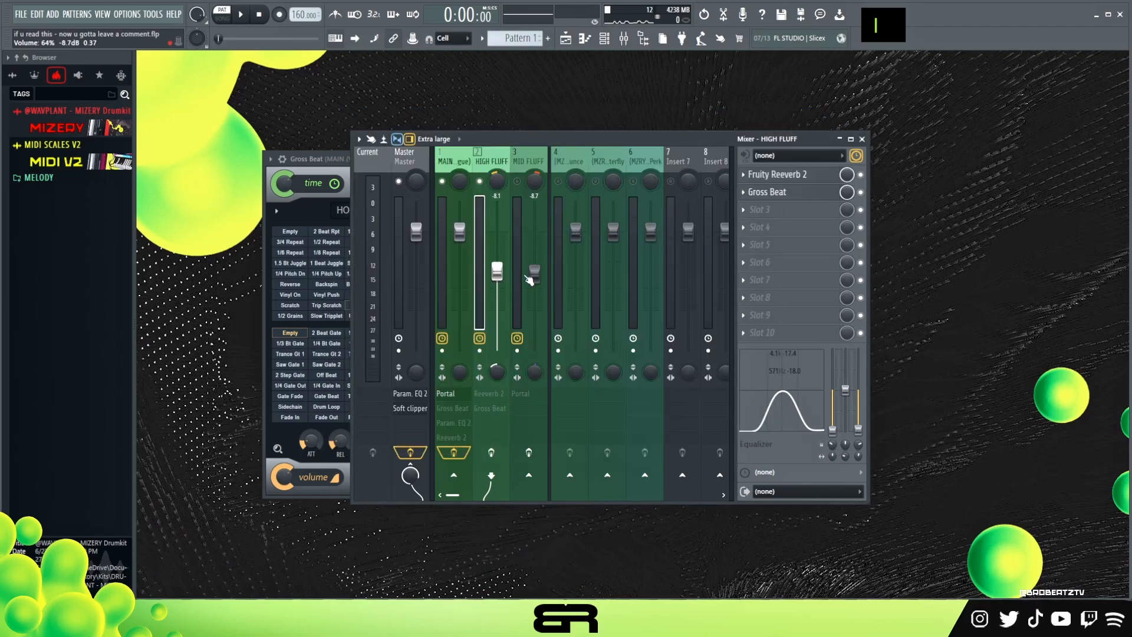
key("space")
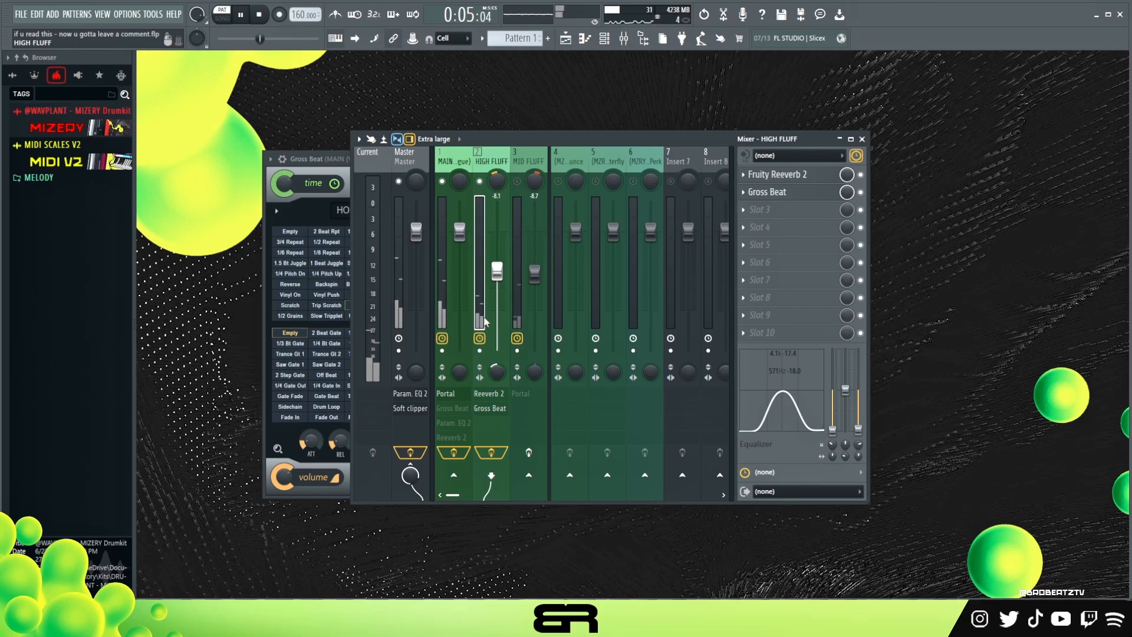
key("space")
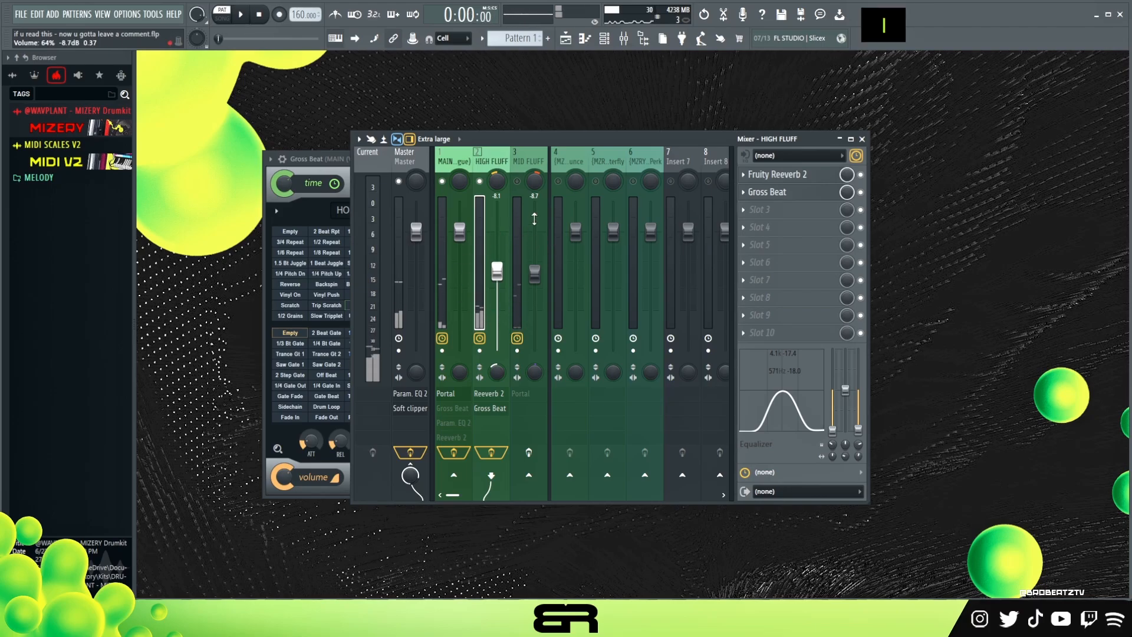
Step: Unmute the MID FLUFF track, check its Portal preset, and play it with MAIN and HIGH FLUFF with its effects enabled
double_click(523, 171)
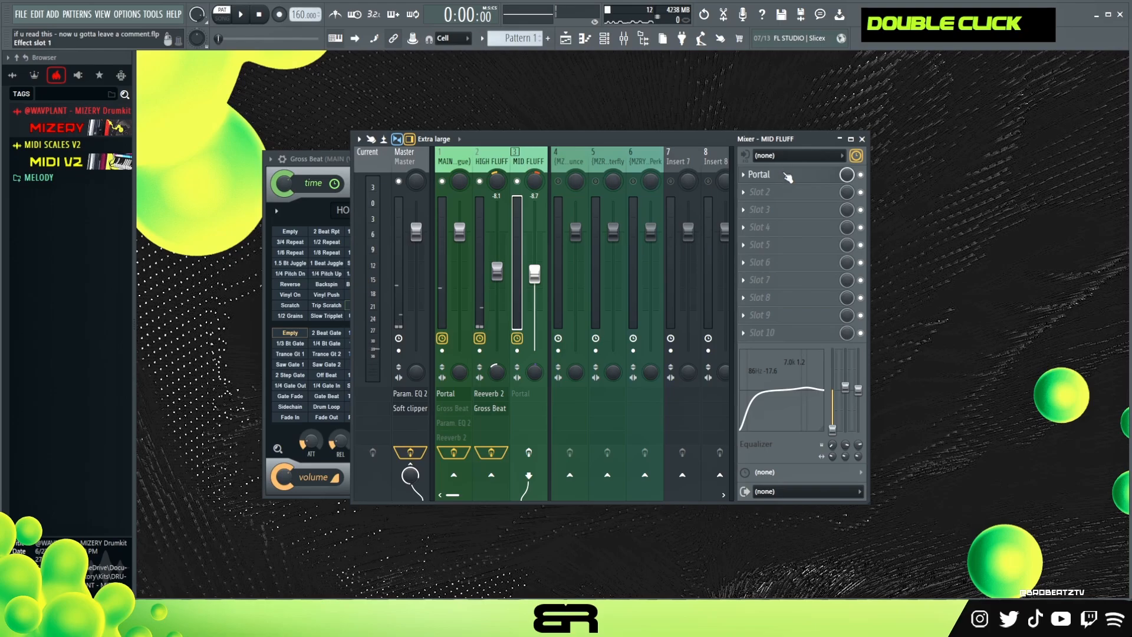
left_click(788, 177)
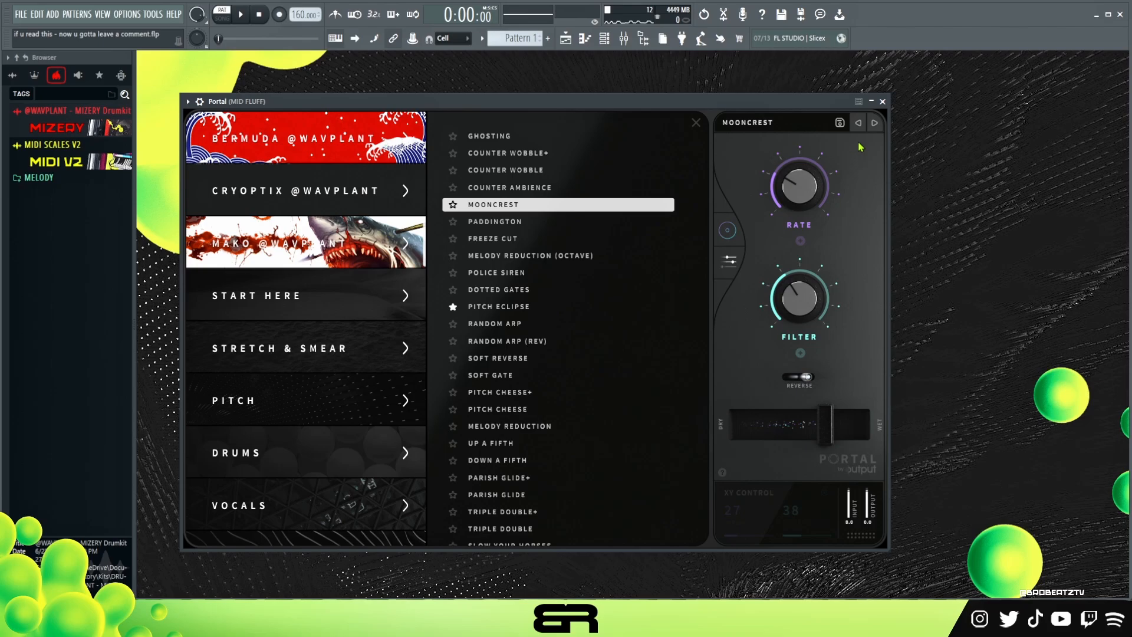
left_click(883, 102)
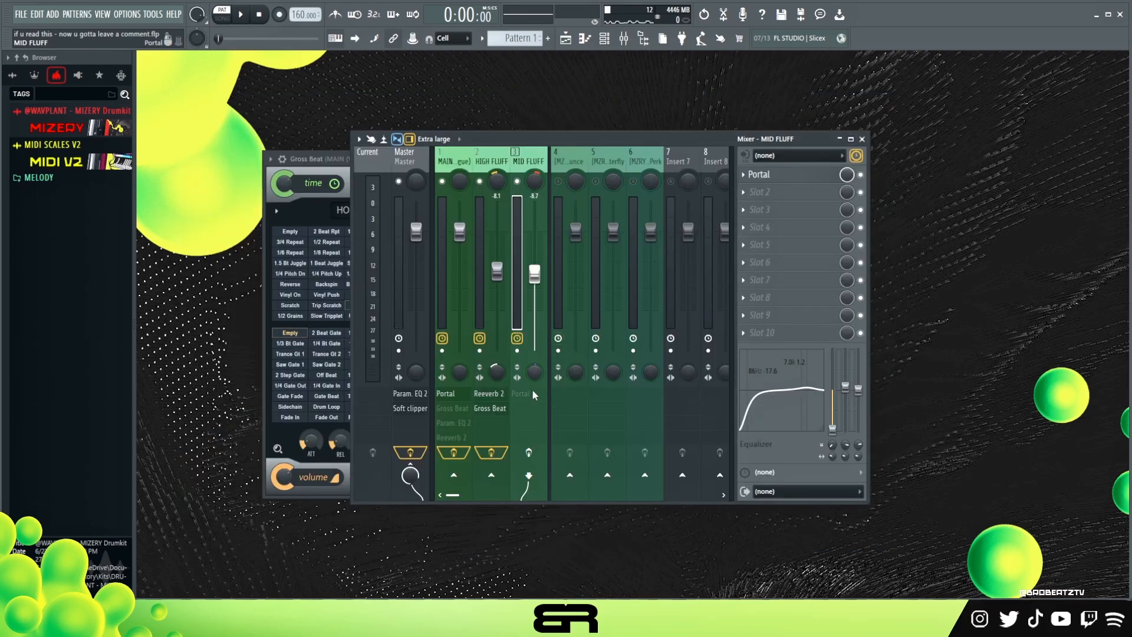
key("space")
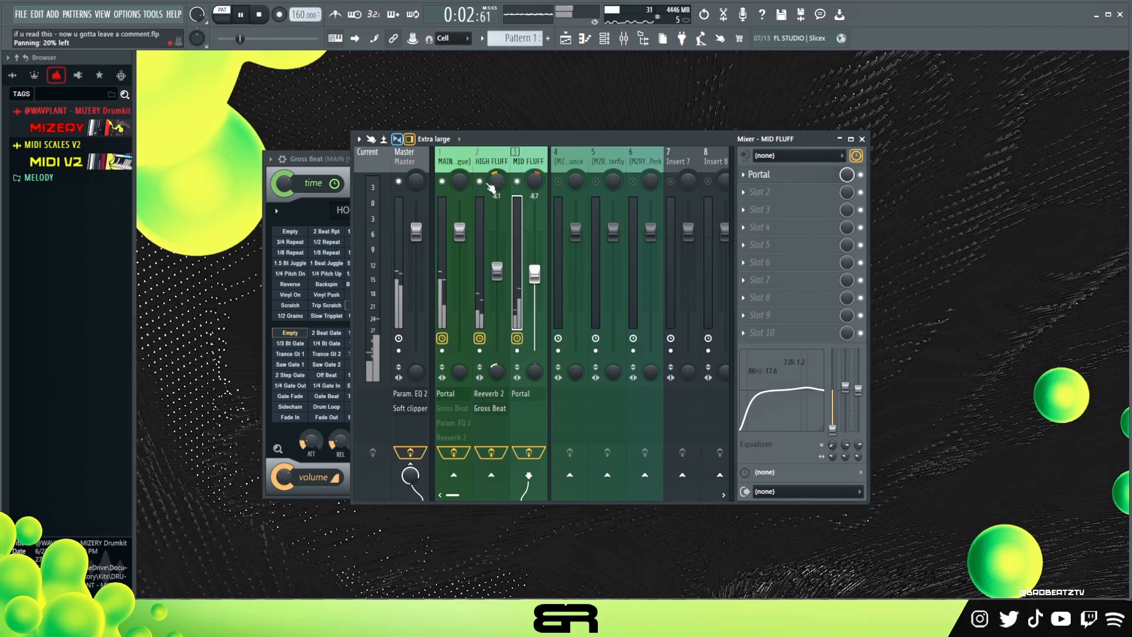
Step: Solo MID FLUFF and compare its sound with the track's effects bypassed and enabled
left_click(445, 183)
left_click(532, 451)
key("space")
key("space")
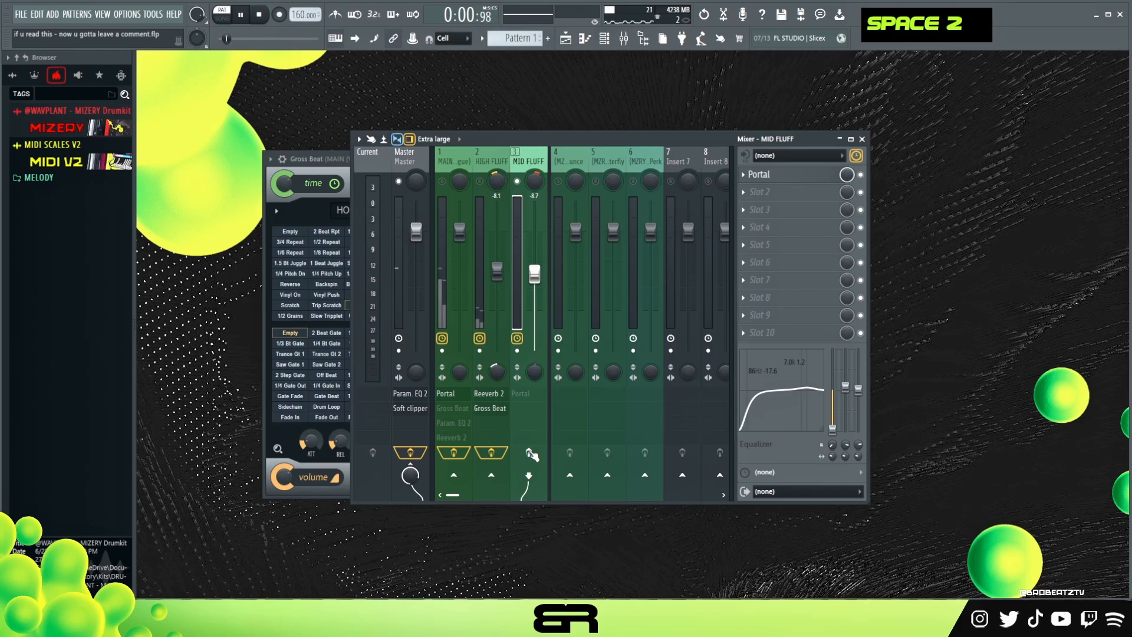
key("space")
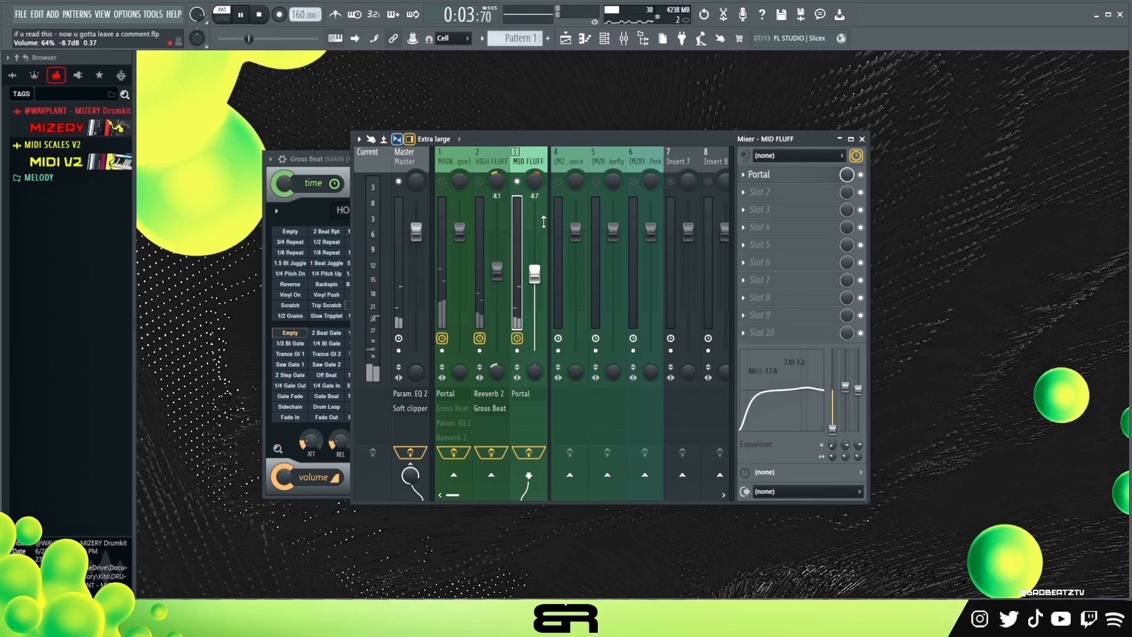
key("space")
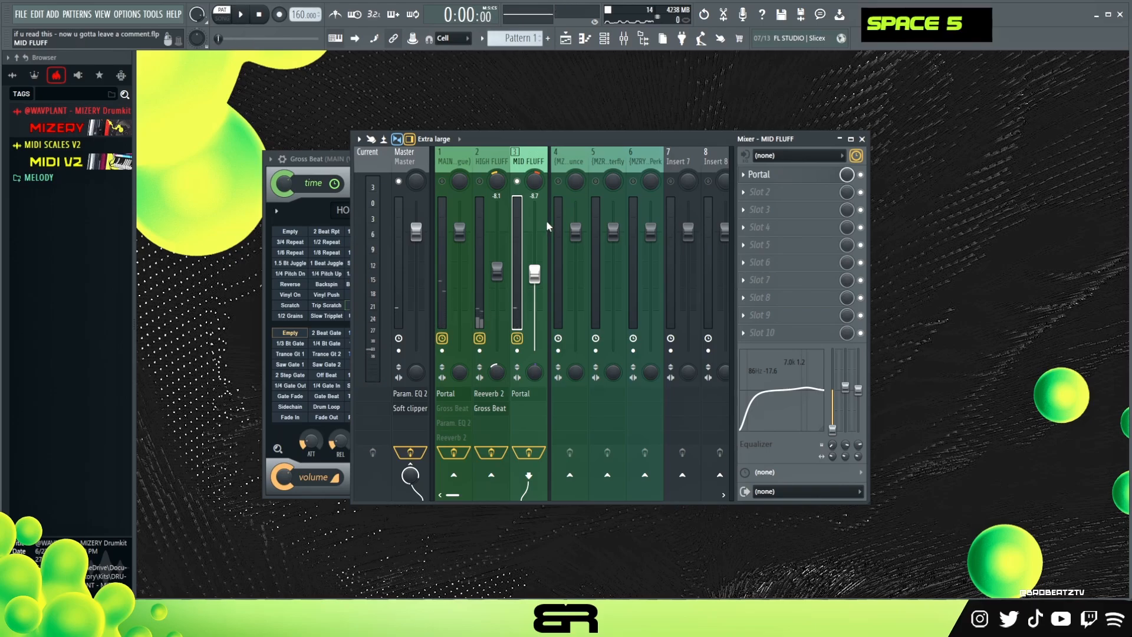
Step: Unmute all the mixer tracks and play the three melody layers together
right_click(486, 188)
right_click(483, 182)
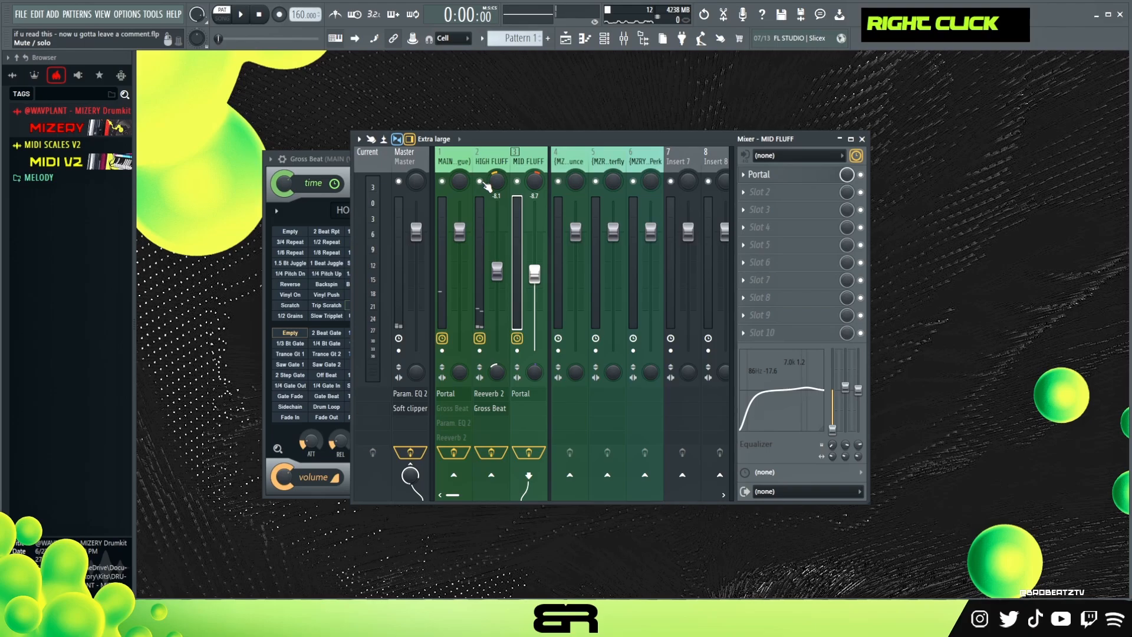
key("space")
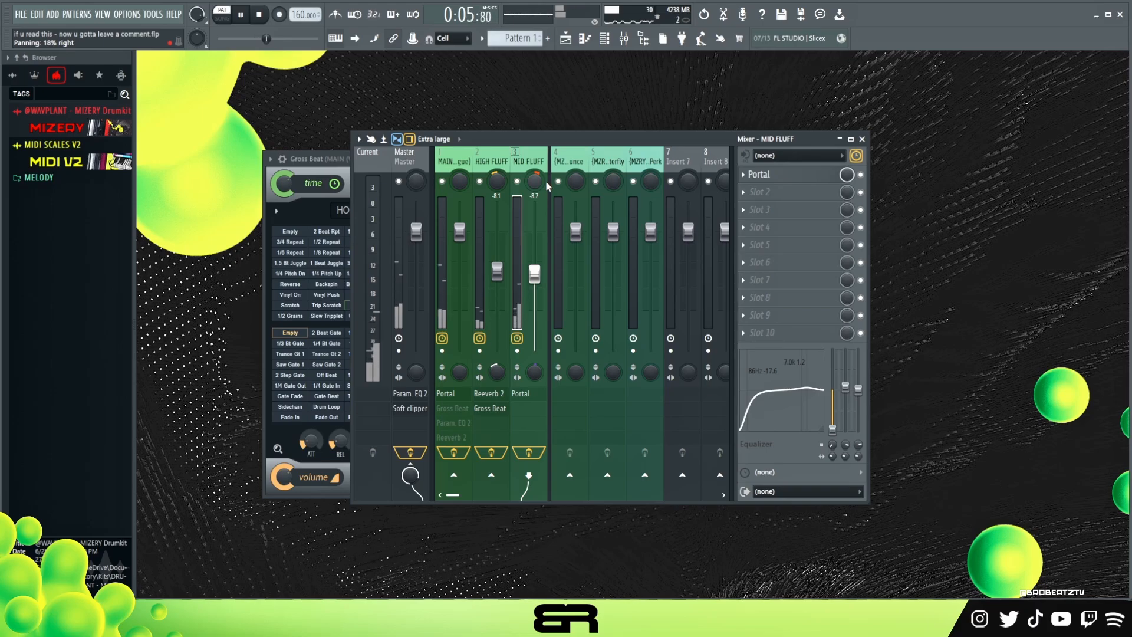
key("space")
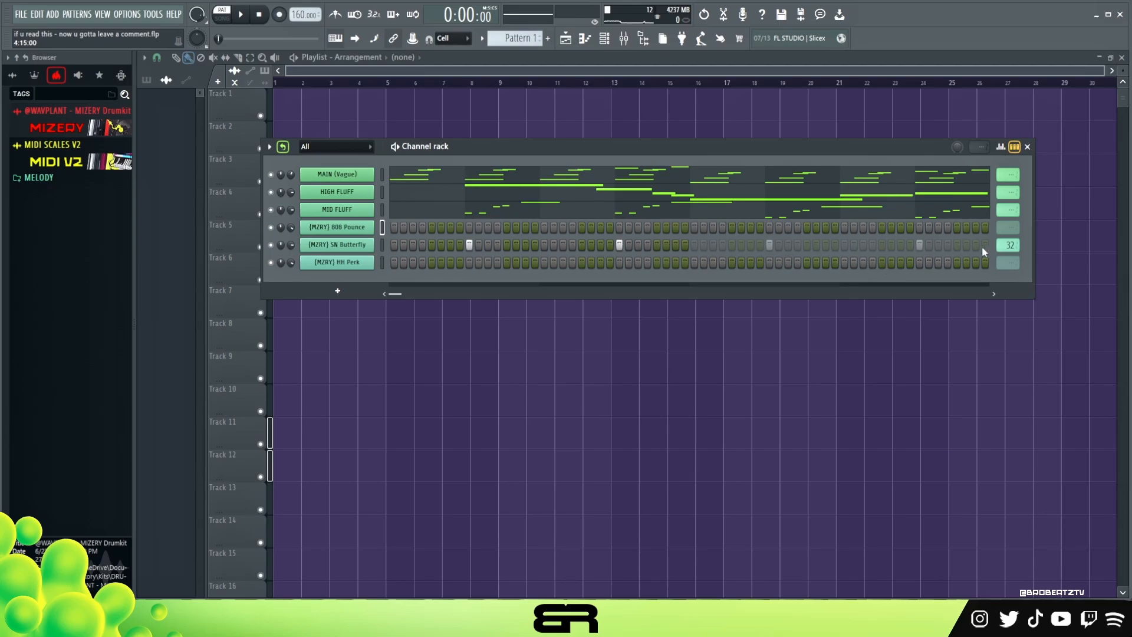
Step: Check the SN Butterfly channel's loop options and audition the pattern with the looped snare
right_click(1008, 244)
left_click(1040, 324)
key("space")
key("space")
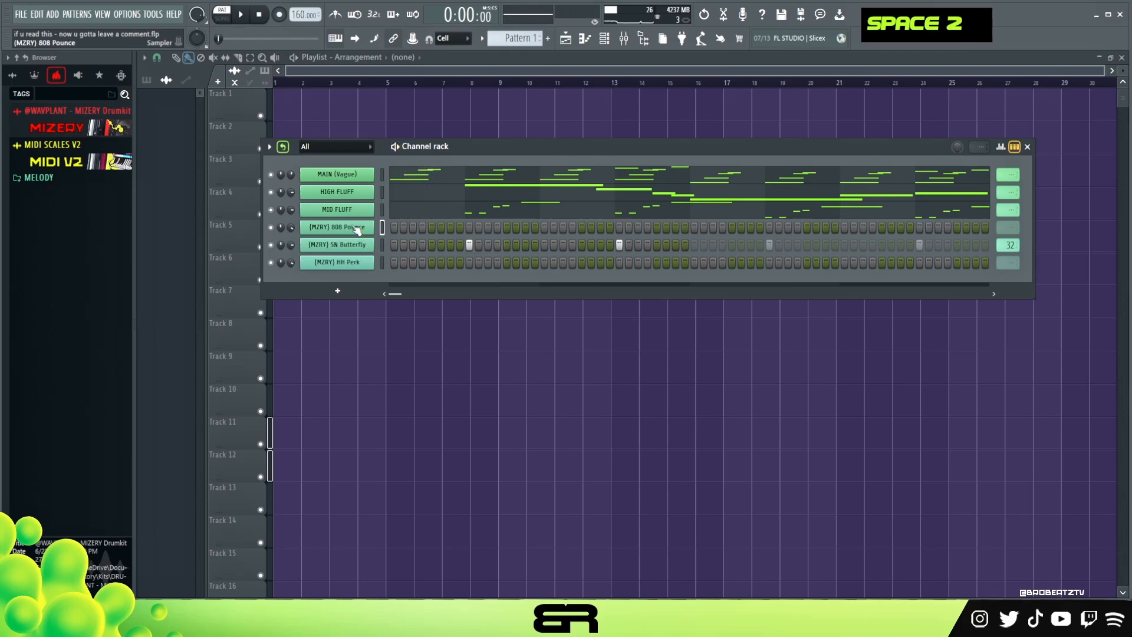
Step: Open the 808 Pounce channel's piano roll and place three short A5 notes across bar 1
right_click(378, 226)
left_click(380, 227)
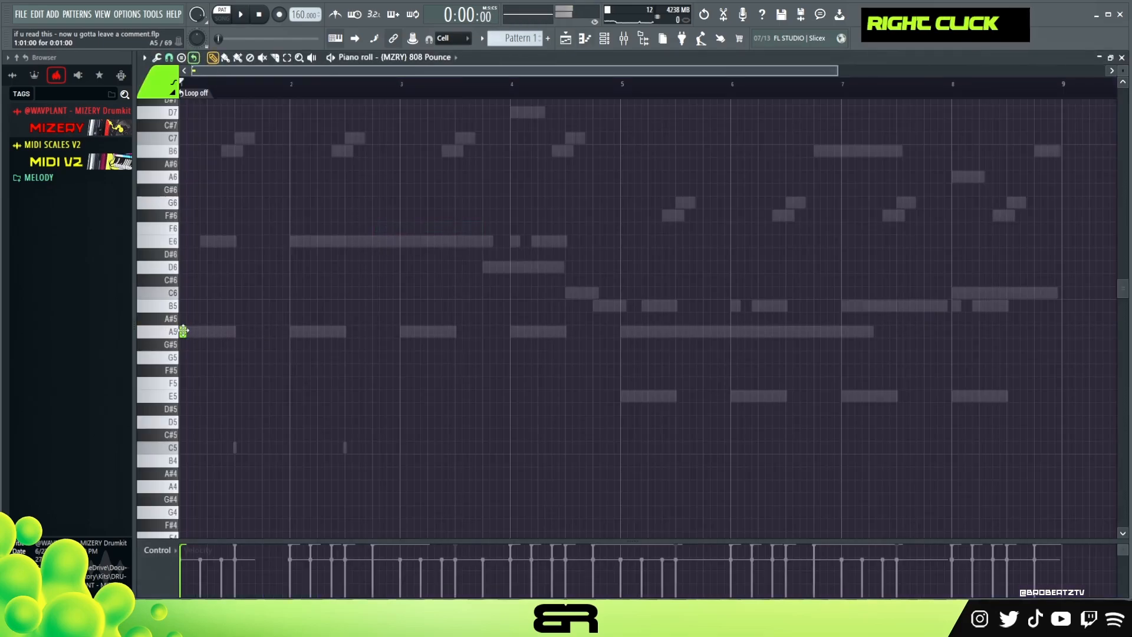
key("space")
left_click(224, 331)
key("space")
key("space")
key("space")
key("space")
left_click(265, 332)
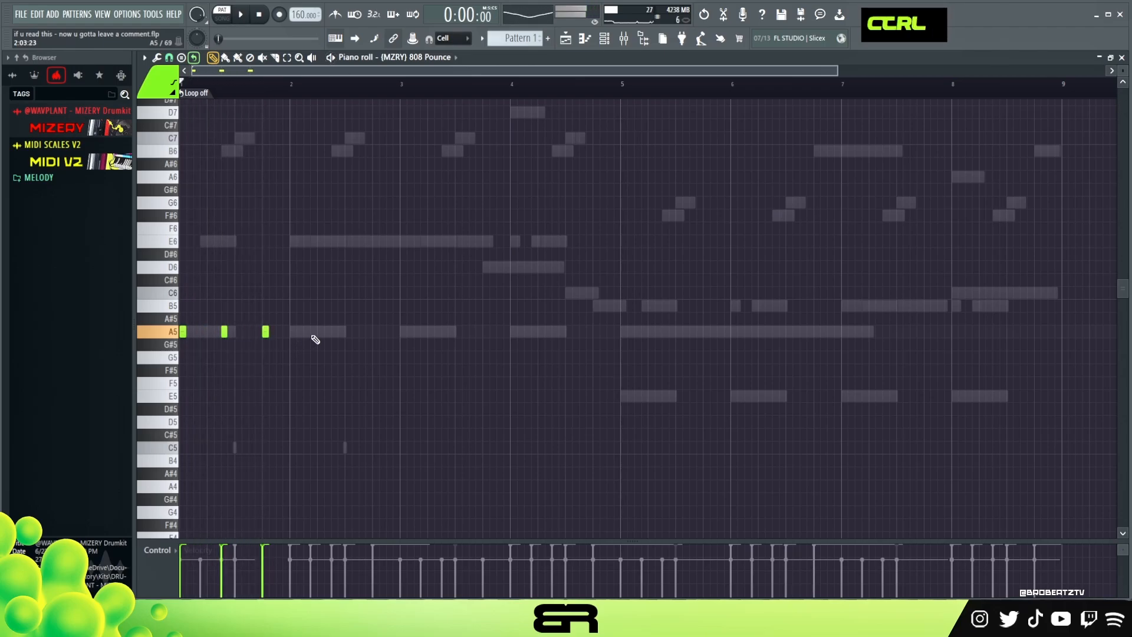
Step: Duplicate the three 808 notes from bar 1 into bar 3 and audition the result
scroll(316, 336, "up", 3)
key("ctrl+a")
right_click(342, 370)
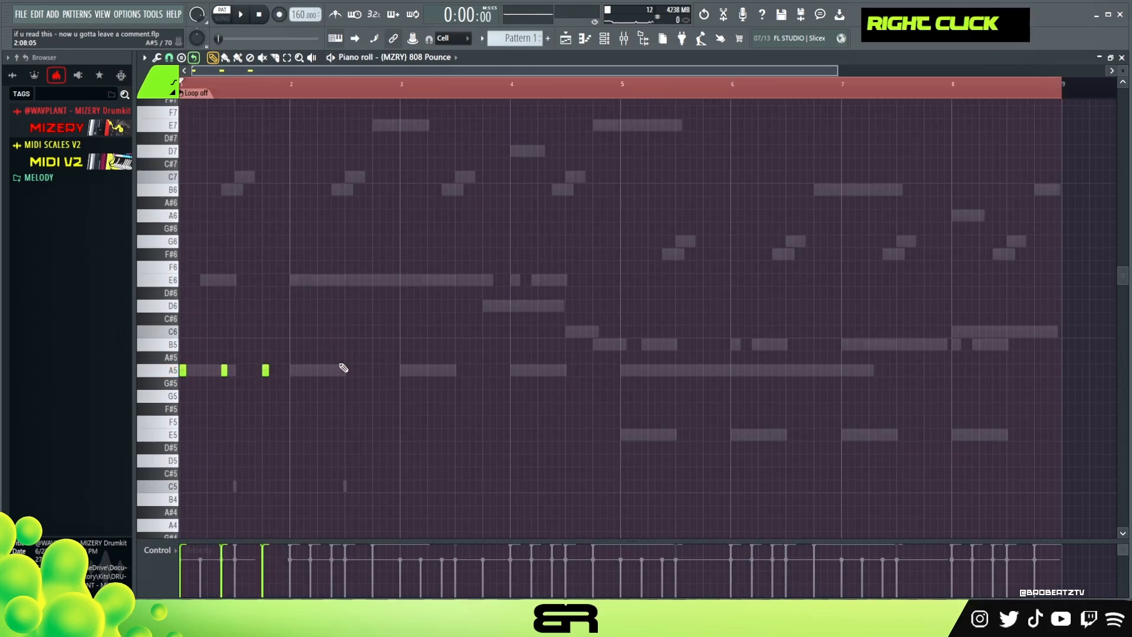
key("space")
key("space")
left_click_drag(184, 372, 405, 372, "shift")
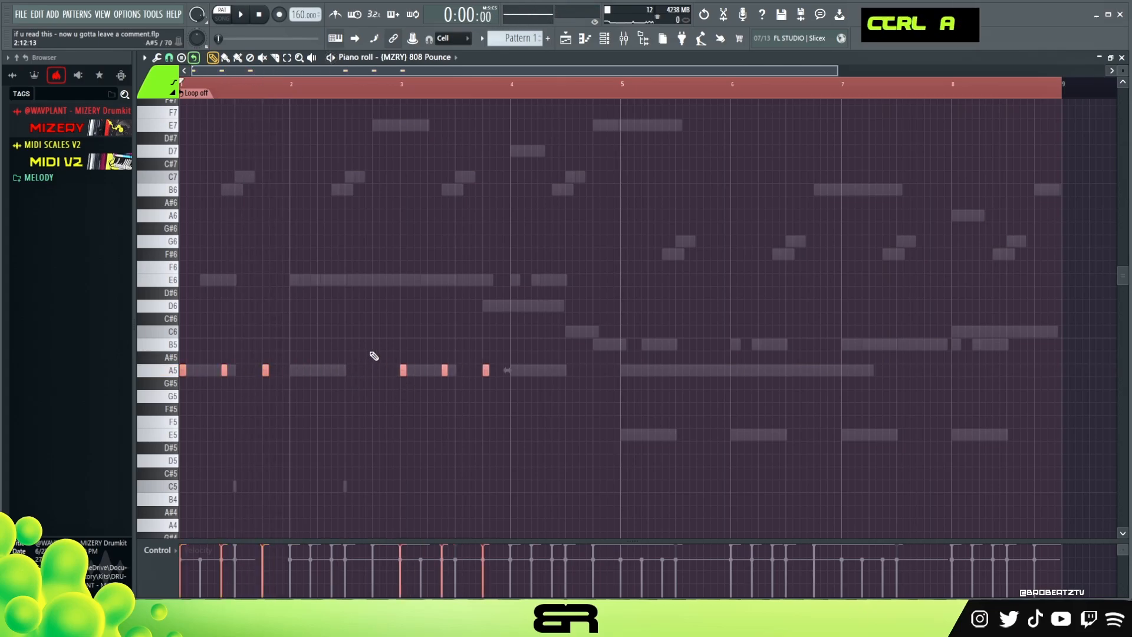
key("space")
key("space")
Step: Transpose all six 808 notes to D6, auditioning different pitches against the melody
key("shift+Up")
key("shift+Up")
key("shift+Up")
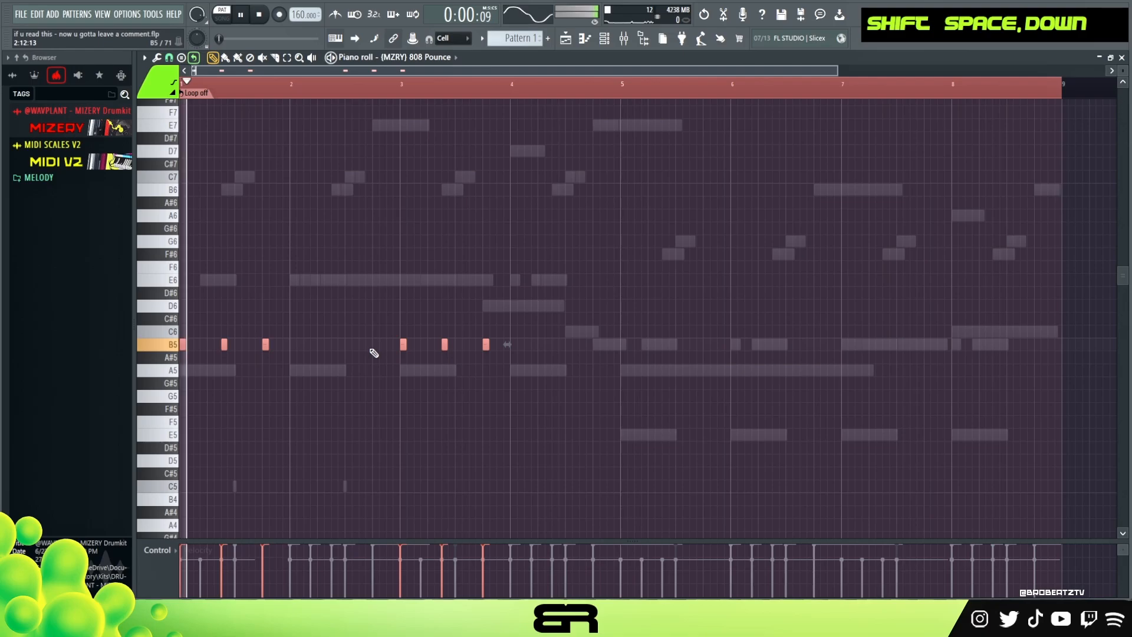
key("space")
key("space")
key("shift+Up")
key("shift+Up")
key("space")
key("space")
key("shift+Up")
key("shift+Up")
key("space")
key("space")
key("shift+Down")
key("shift+Down")
key("space")
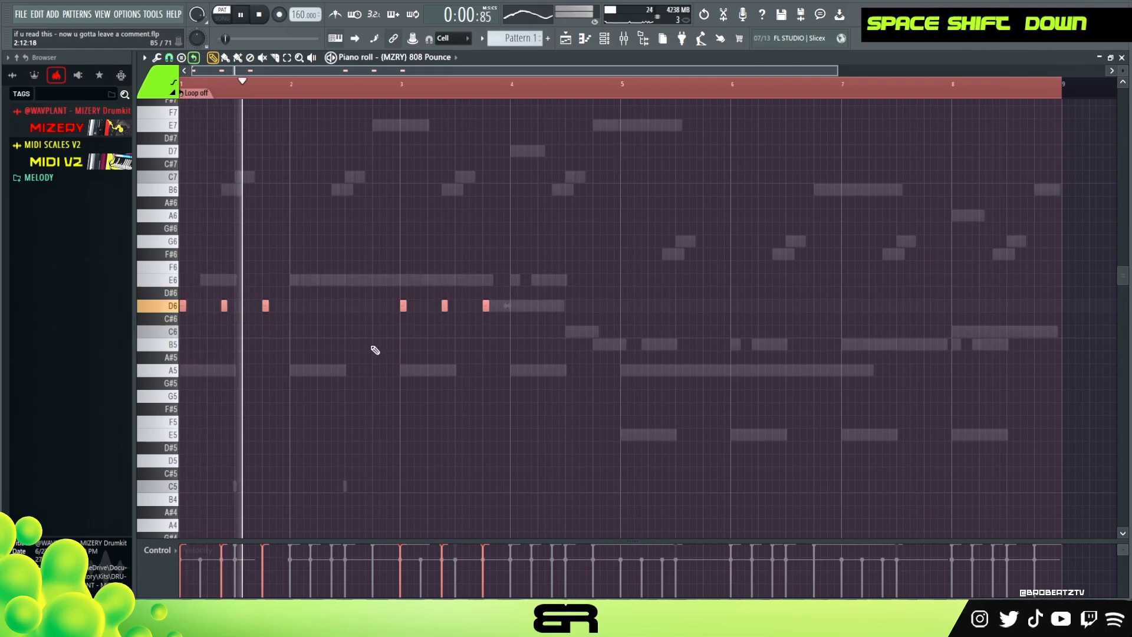
Step: Add a short D6 note followed by a short E6 note in bar 4 of the 808 pattern
right_click(420, 371)
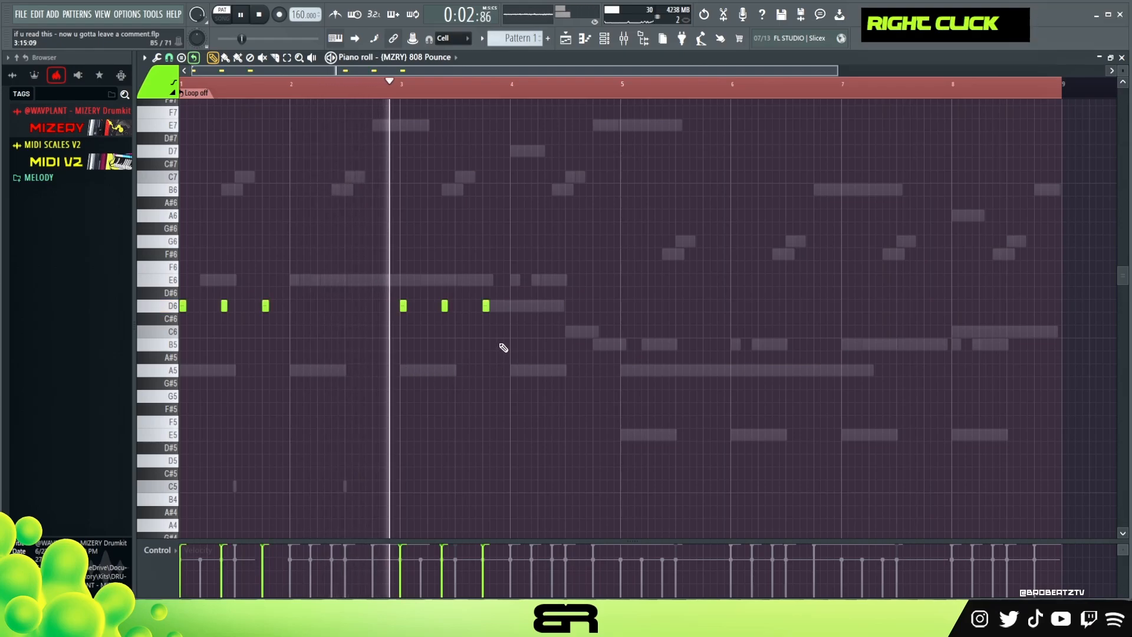
left_click(541, 306)
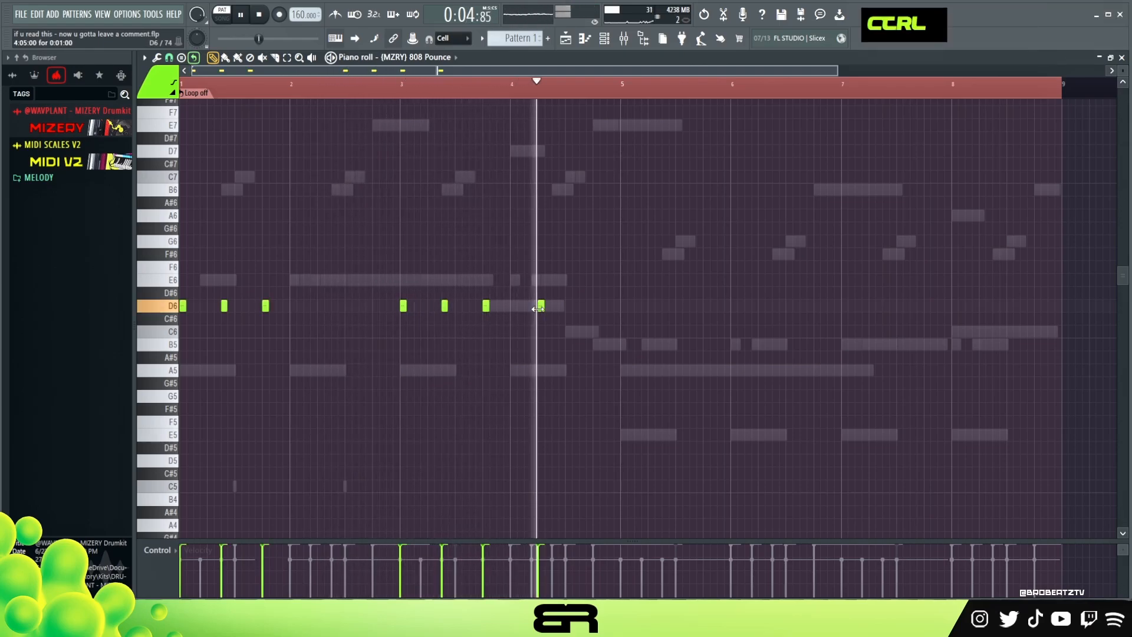
key("space")
key("space")
Step: Duplicate the four-bar 808 pattern into bars 5 to 8, transposed to start on A5, and play it back
key("ctrl+a")
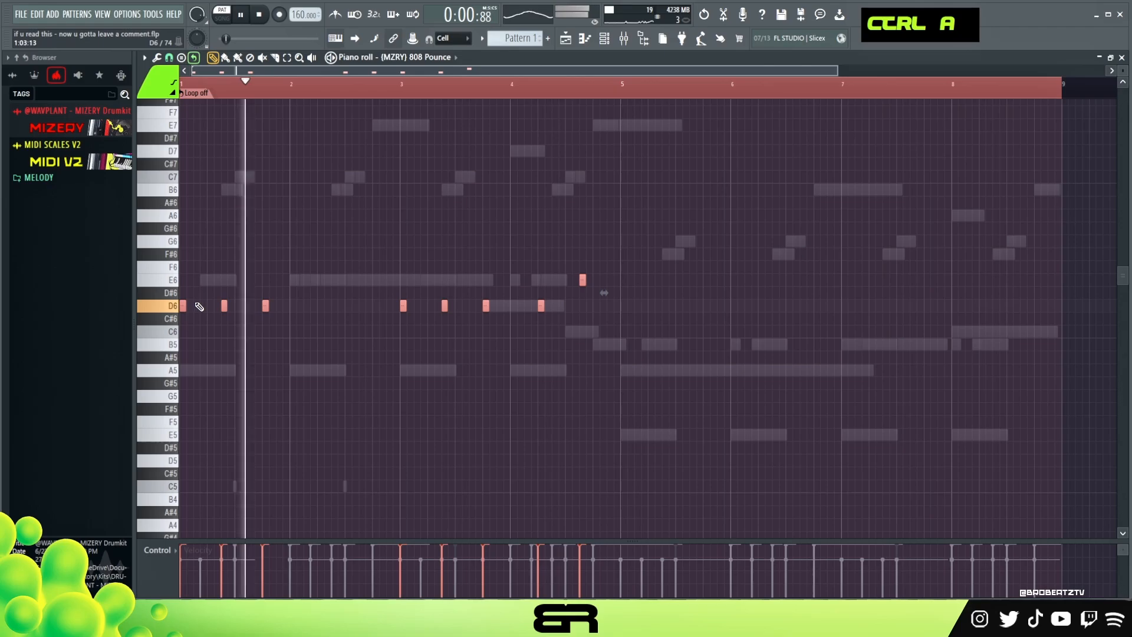
key("space")
left_click_drag(183, 306, 624, 370, "shift")
right_click(643, 299)
key("space")
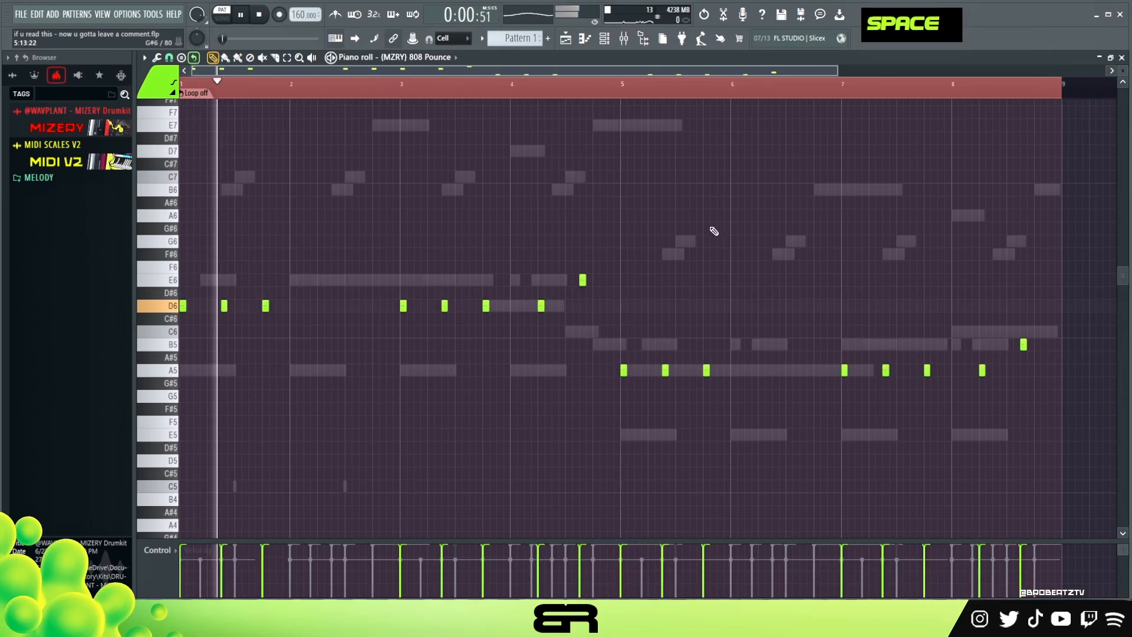
right_click(817, 251)
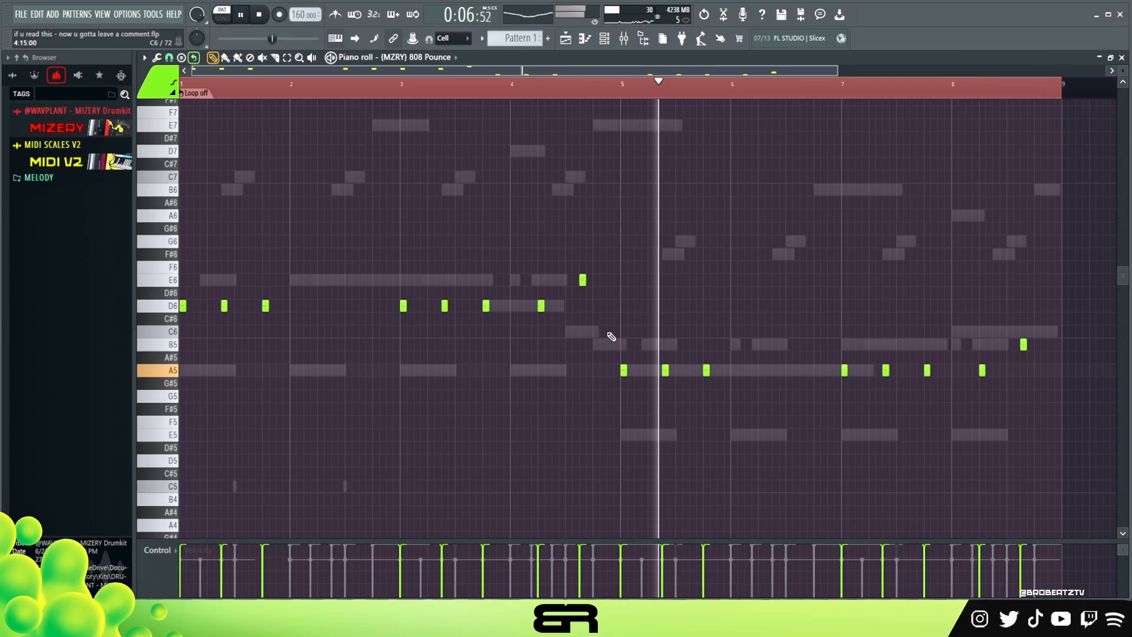
key("space")
Step: Mute the HIGH FLUFF and MID FLUFF channels and return to the 808 piano roll
left_click(603, 41)
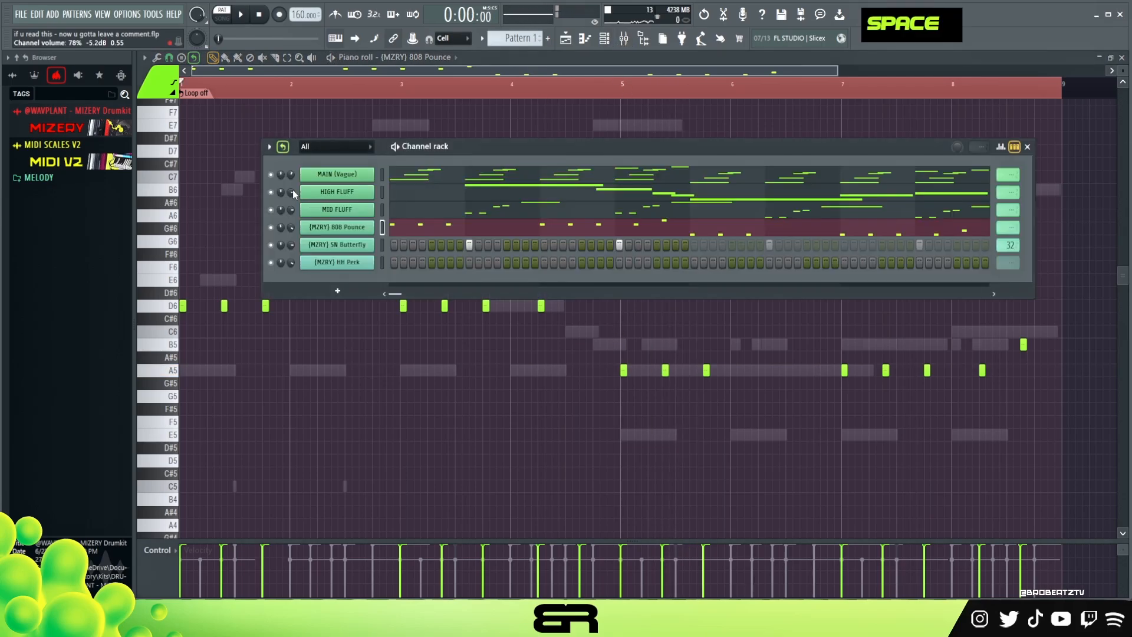
left_click(271, 192)
left_click(270, 210)
right_click(461, 438)
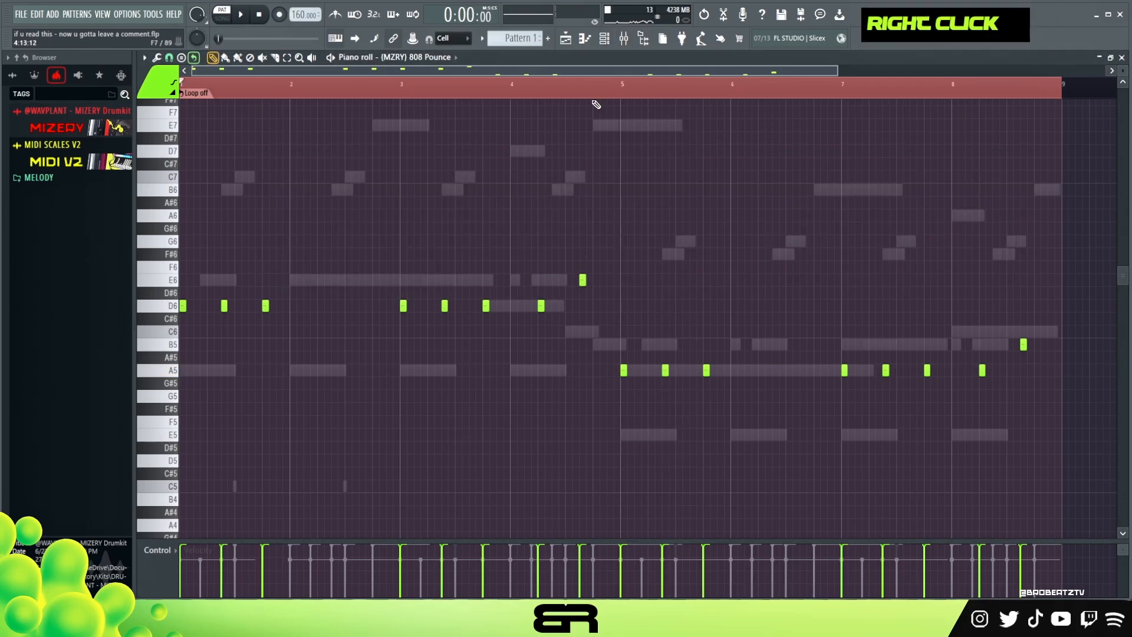
Step: Delete the second 808 note in bar 5, add an A5 note in bar 6, and audition from just before bar 5
left_click_drag(610, 85, 617, 154)
right_click(665, 371)
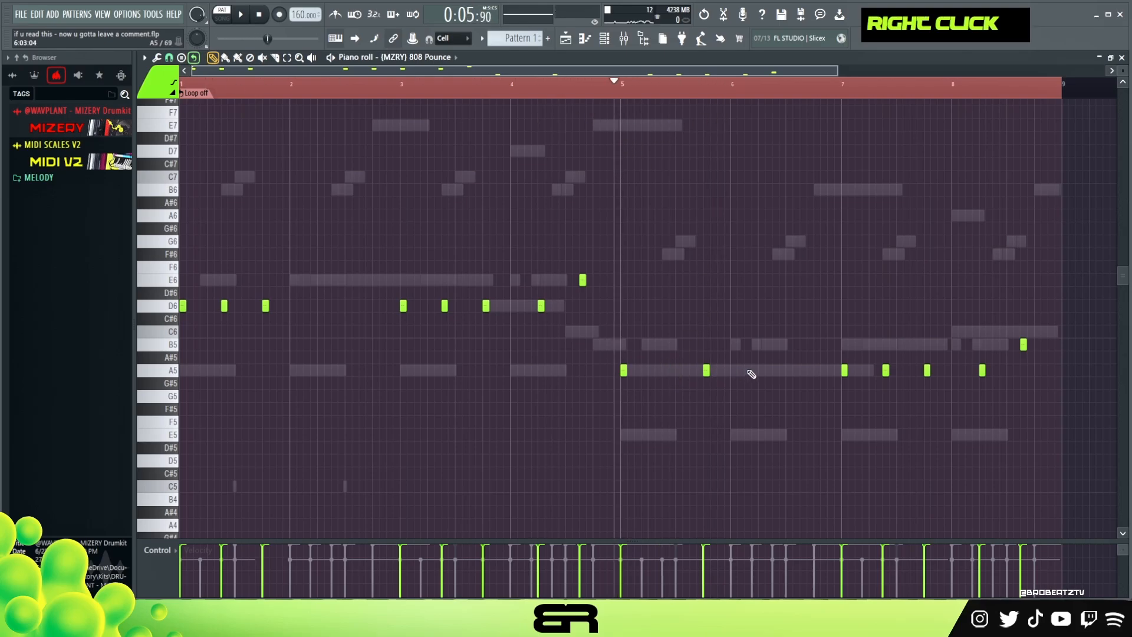
key("space")
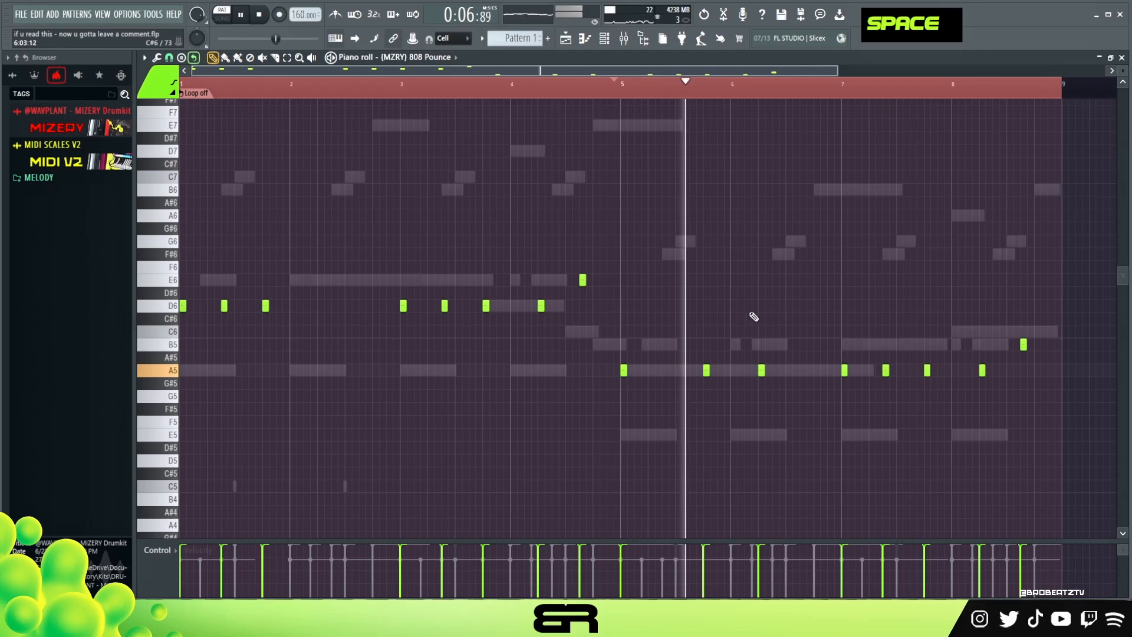
key("space")
key("space")
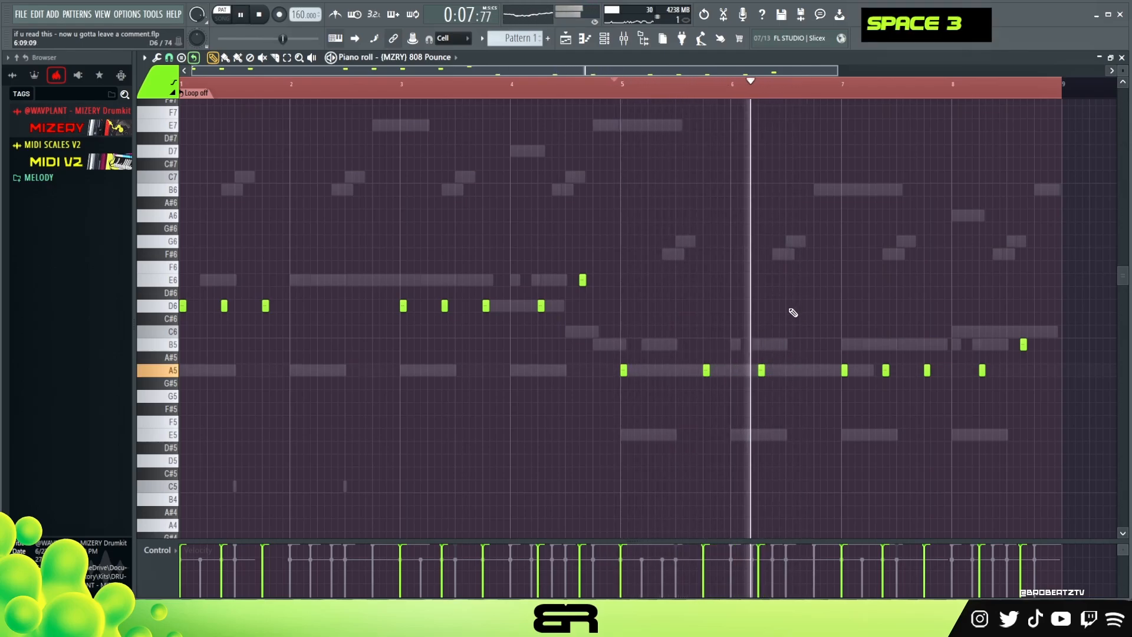
key("space")
Step: Add two short 808 notes near the end of bar 6, pitched E6 and A6, and audition them
left_click(817, 370)
left_click_drag(795, 356, 827, 377, "ctrl")
key("ctrl+Up")
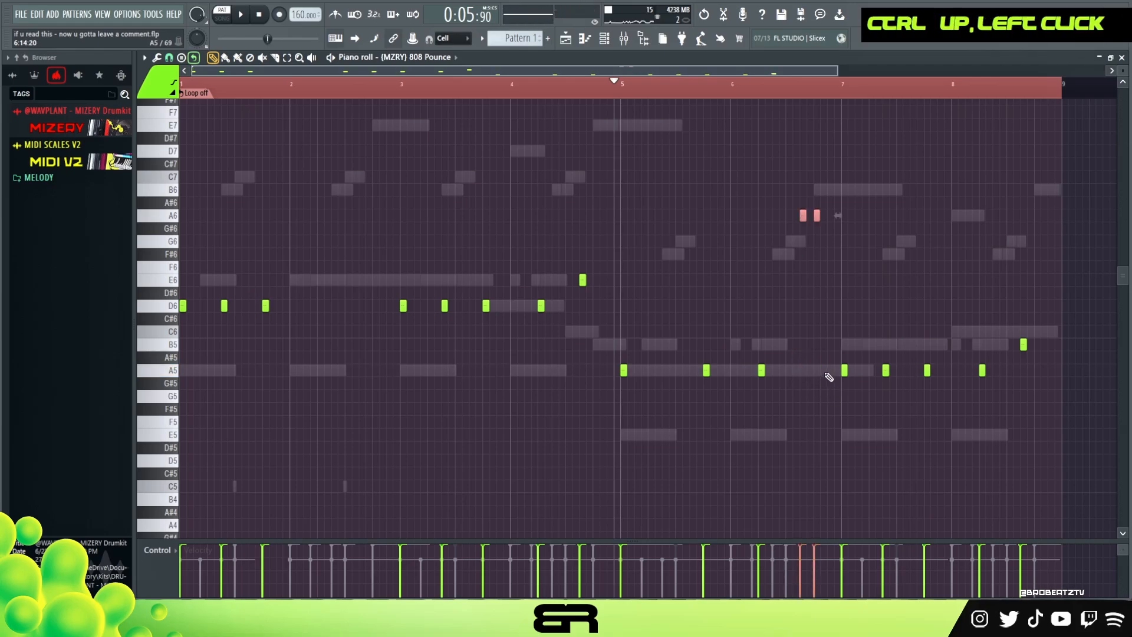
left_click(805, 216, "ctrl")
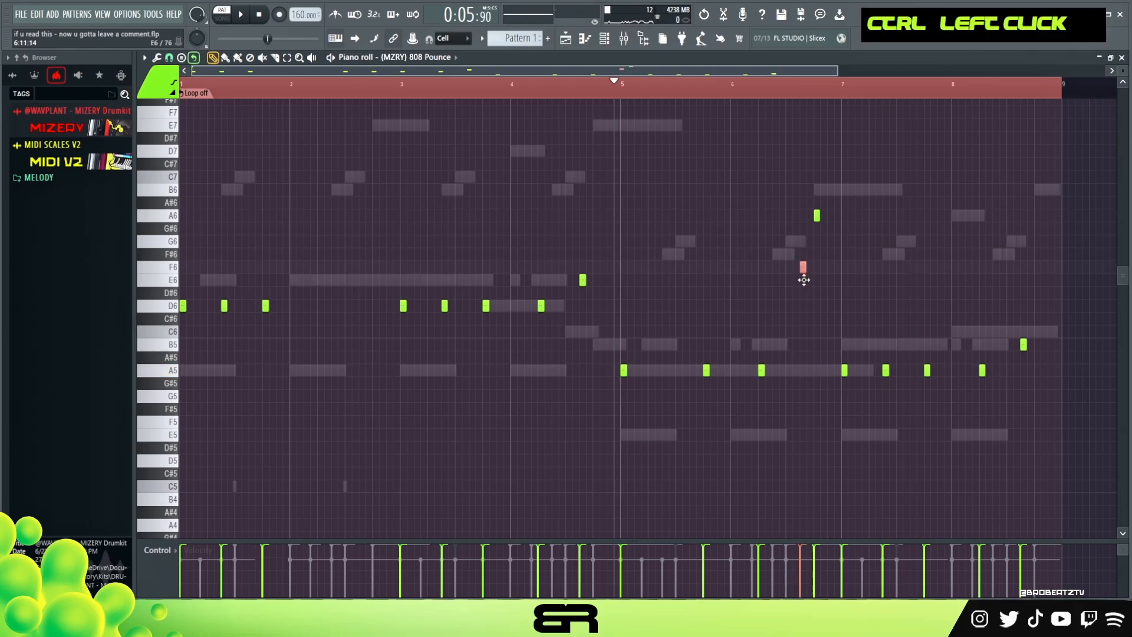
key("space")
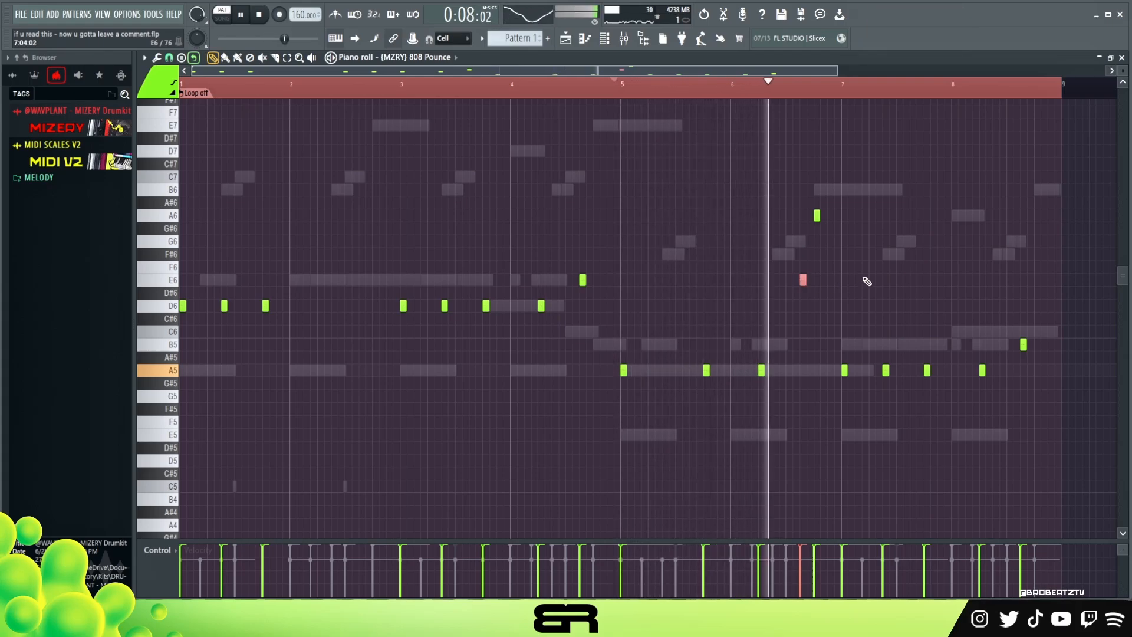
key("space")
key("space")
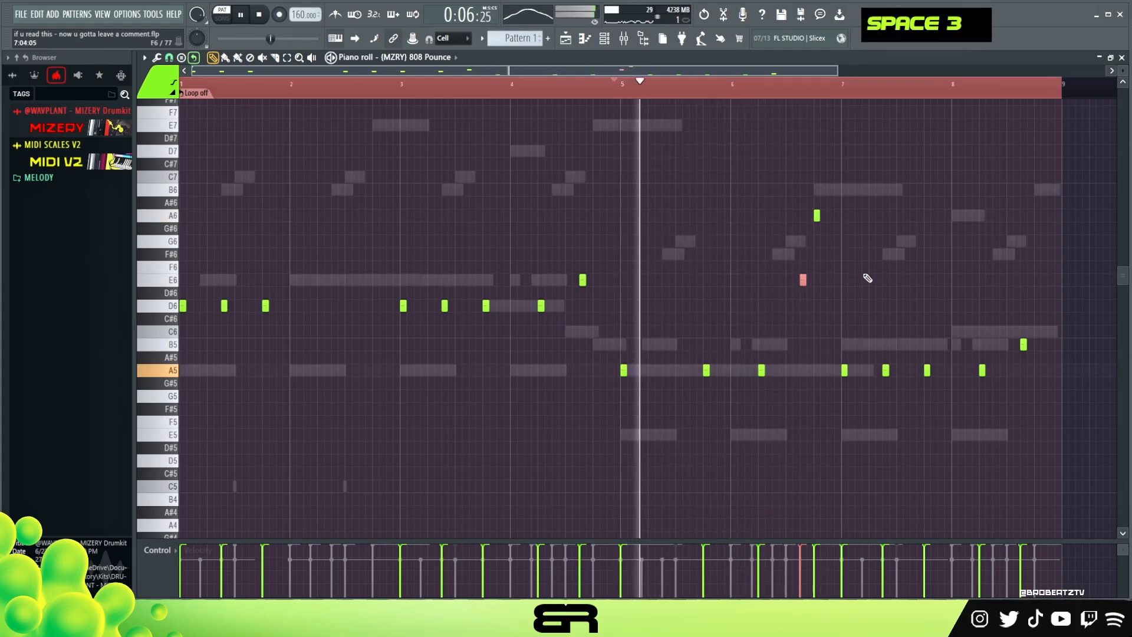
Step: Delete the second and third A5 notes in bar 7 and copy the E6 and A6 pair to the start of bar 8
right_click(886, 370)
key("space")
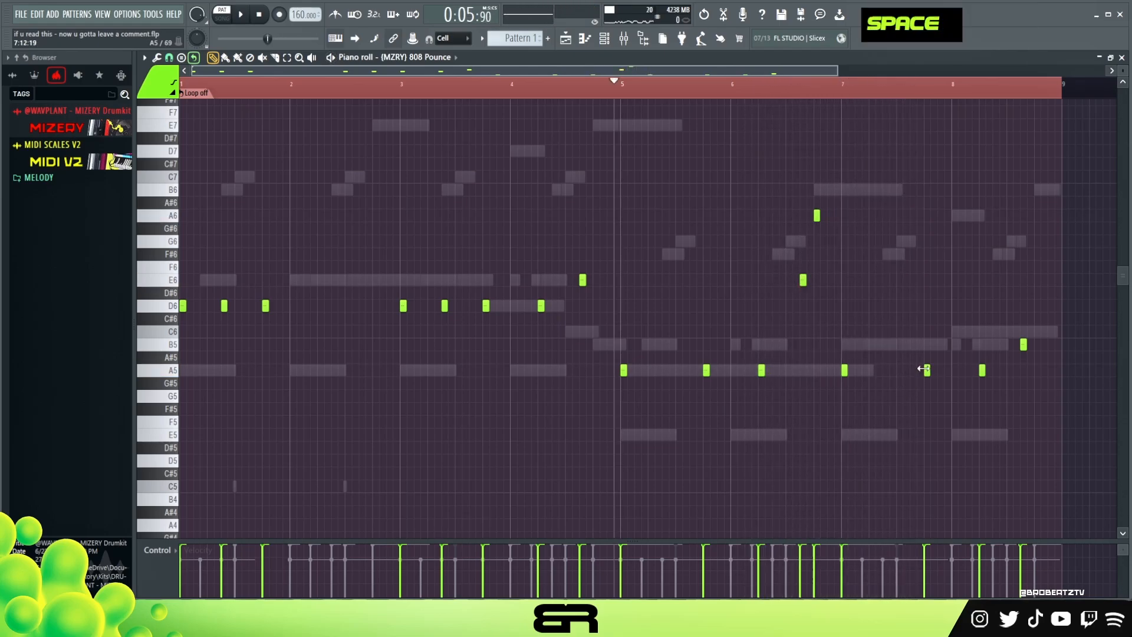
left_click_drag(847, 182, 940, 289, "ctrl")
key("space")
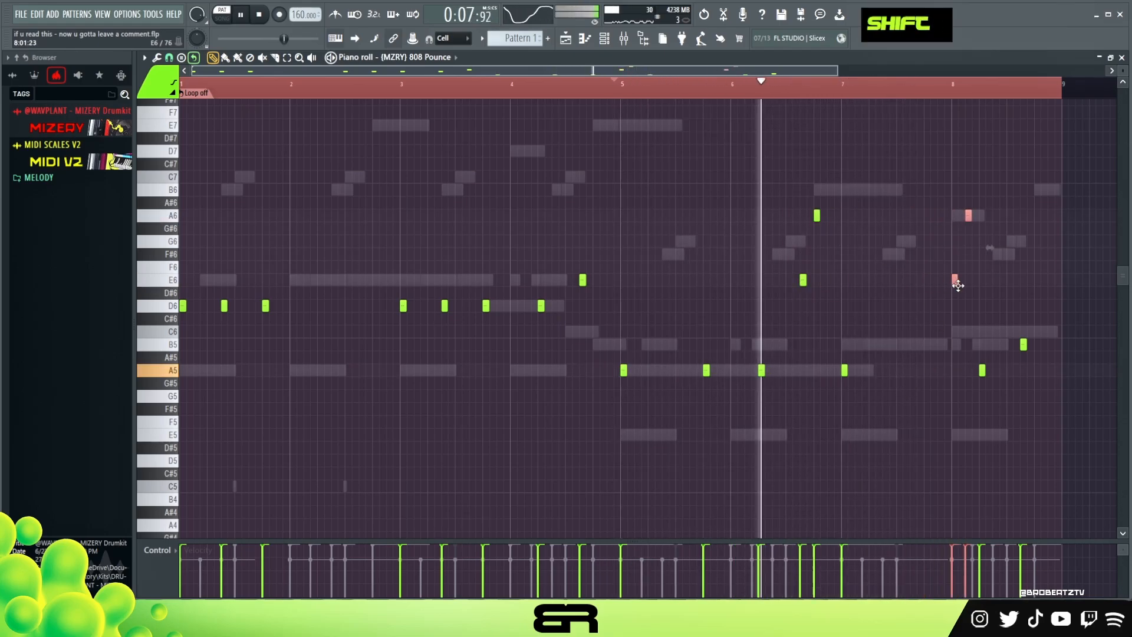
Step: Rearrange the copied 808 pair into an E7 note at the end of bar 7 and an E6 note early in bar 8
key("space")
right_click(955, 215)
key("ctrl+Up")
key("space")
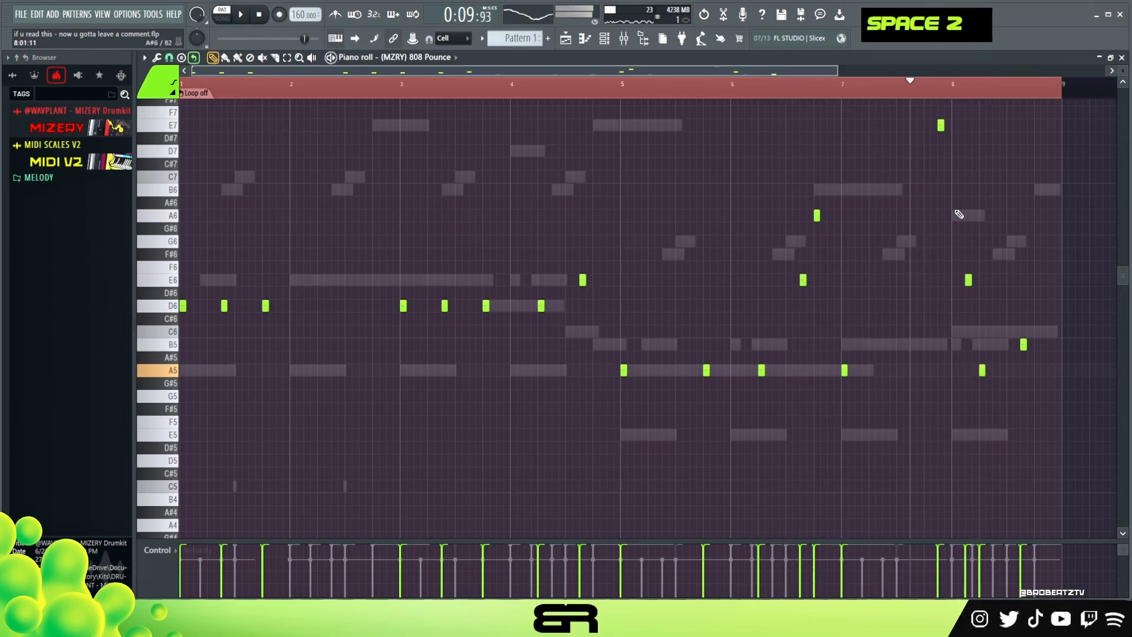
scroll(965, 215, "up", 2)
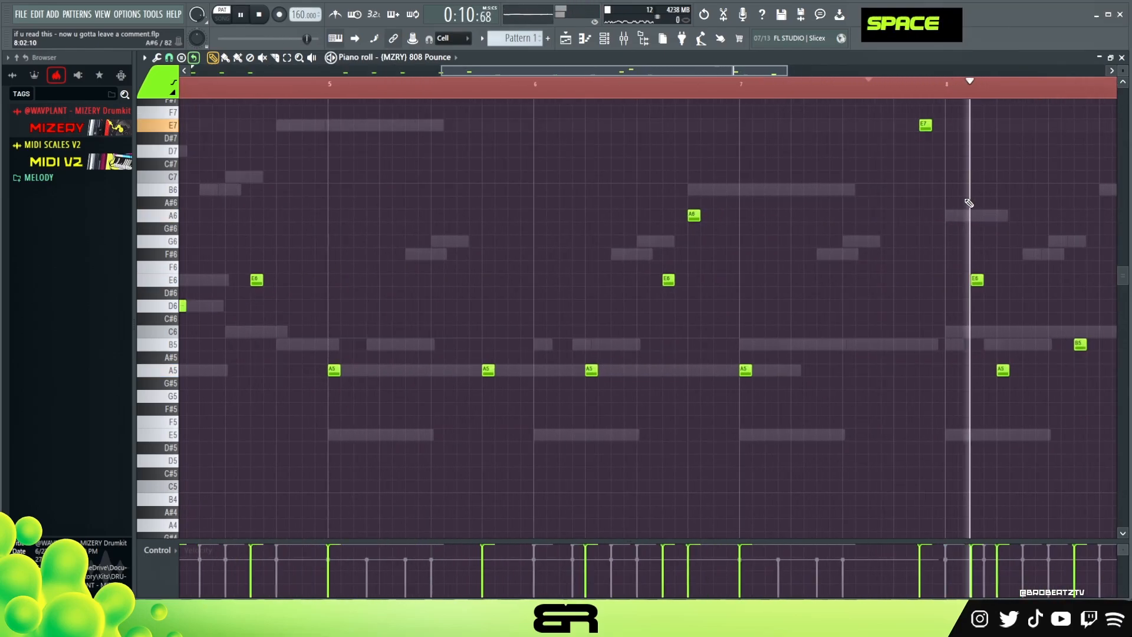
Step: Replace the E6 808 note in bar 8 with A6, then duplicate the following A5 note and raise both to B5
key("space")
left_click(972, 215)
right_click(976, 282)
left_click(1025, 373)
key("shift+Up")
key("shift+Up")
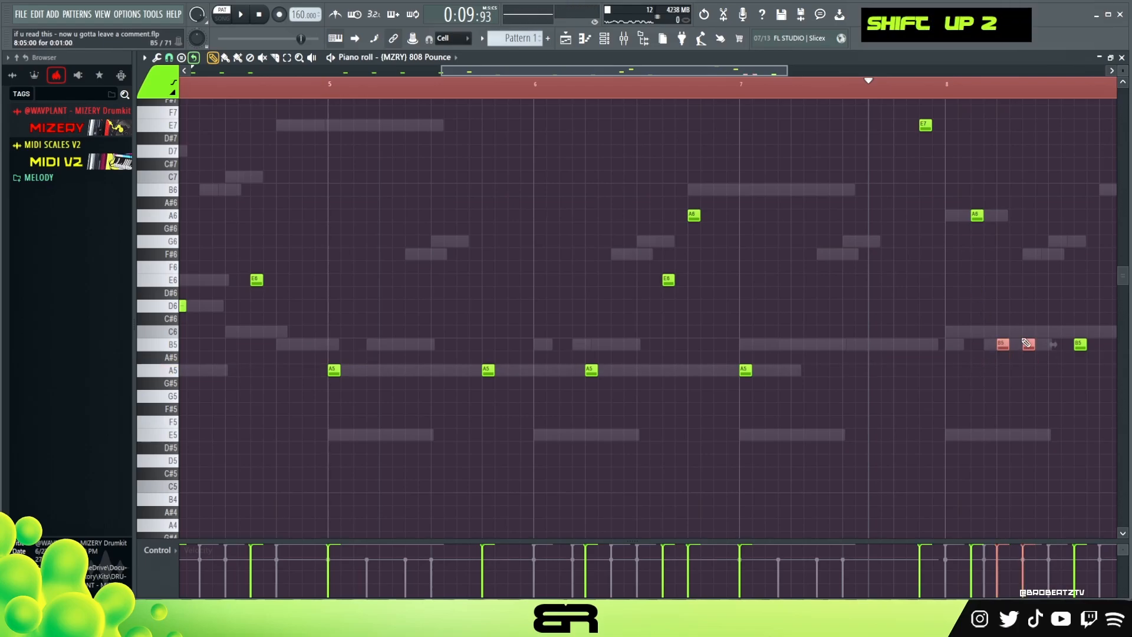
Step: Replace the last B5 808 note in bar 8 with C6 and audition the 808 line
left_click(1078, 332)
key("space")
right_click(1078, 345)
key("space")
right_click(988, 384, "ctrl")
key("space")
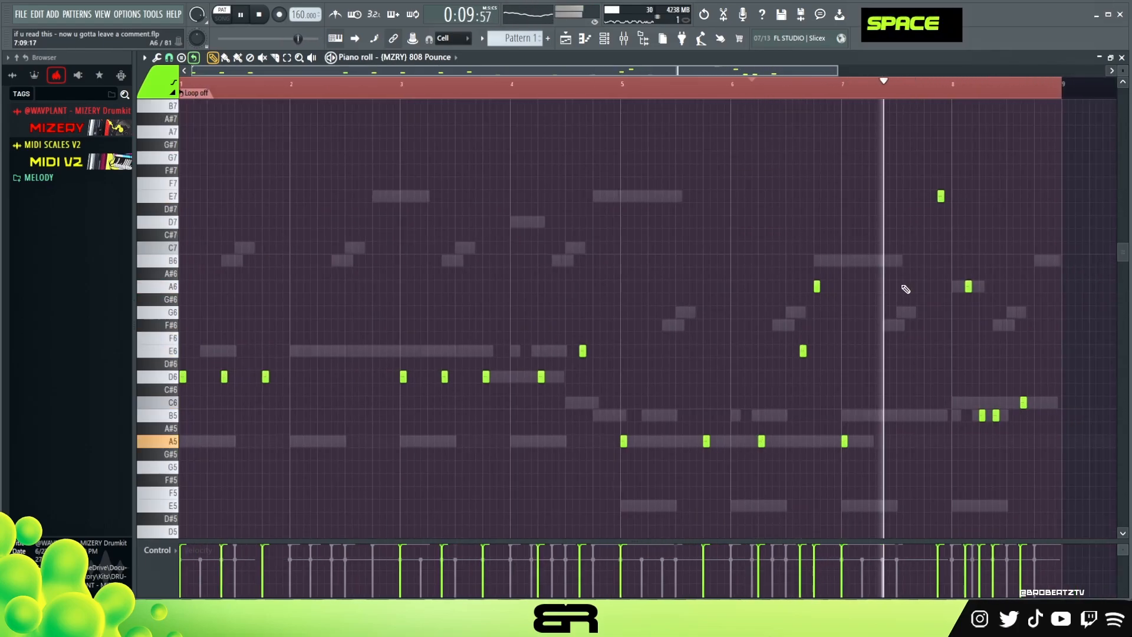
Step: Transpose all 808 notes down one octave and audition the pattern
key("space")
key("ctrl+a")
key("ctrl+Down")
scroll(631, 210, "down", 3)
key("space")
right_click(561, 207)
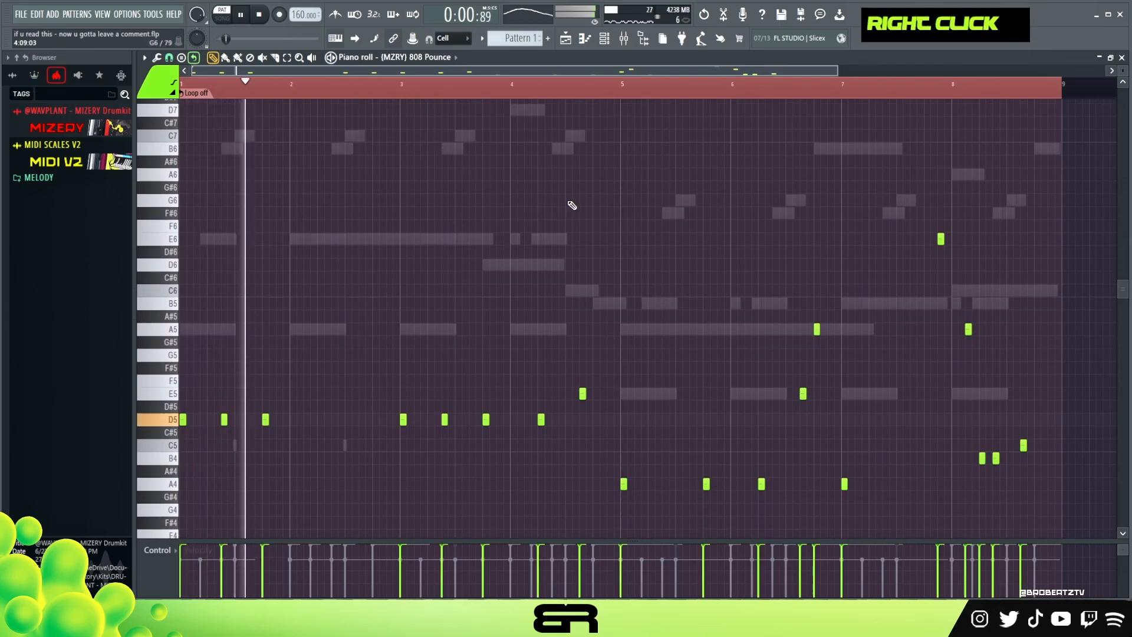
key("space")
Step: Add HH Perk hits on steps 5, 7 and 9 in the channel rack and audition them
left_click(608, 40)
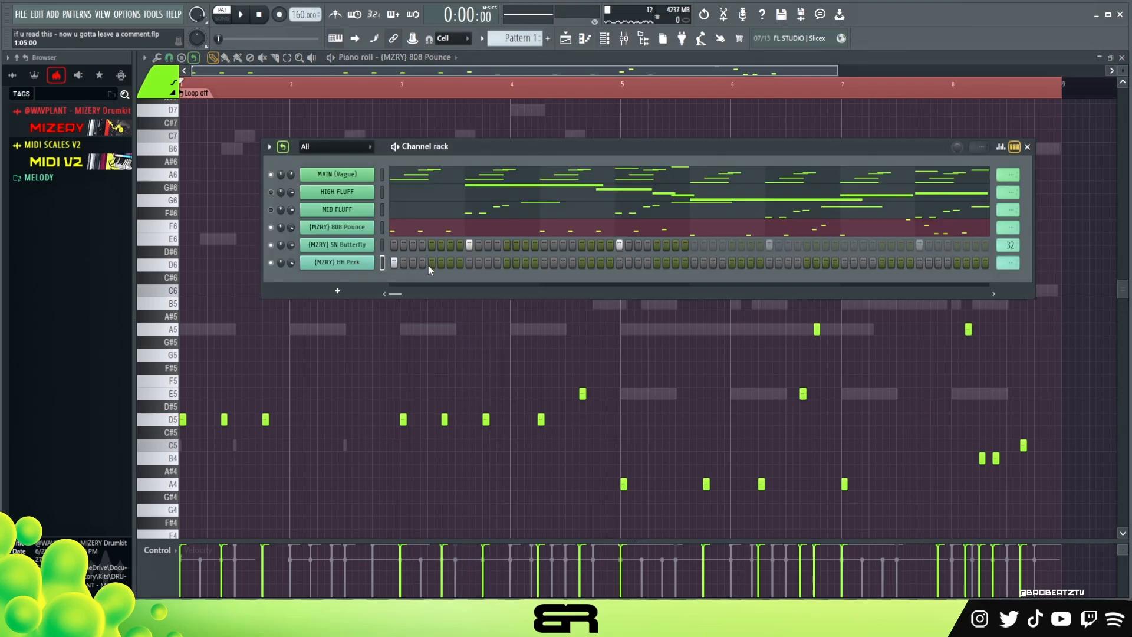
key("space")
left_click(468, 263)
key("space")
key("space")
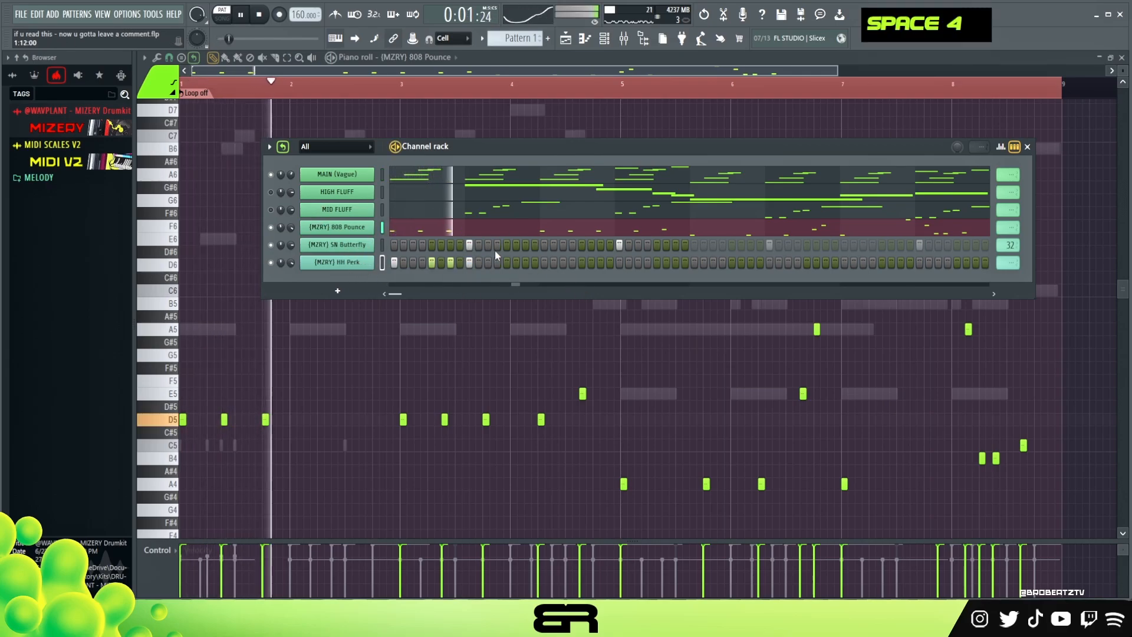
Step: Add HH Perk hits on steps 21, 23 and 31, auditioning the rhythm while placing them
left_click(575, 265)
key("space")
left_click(600, 264)
key("space")
left_click(581, 264)
right_click(571, 264)
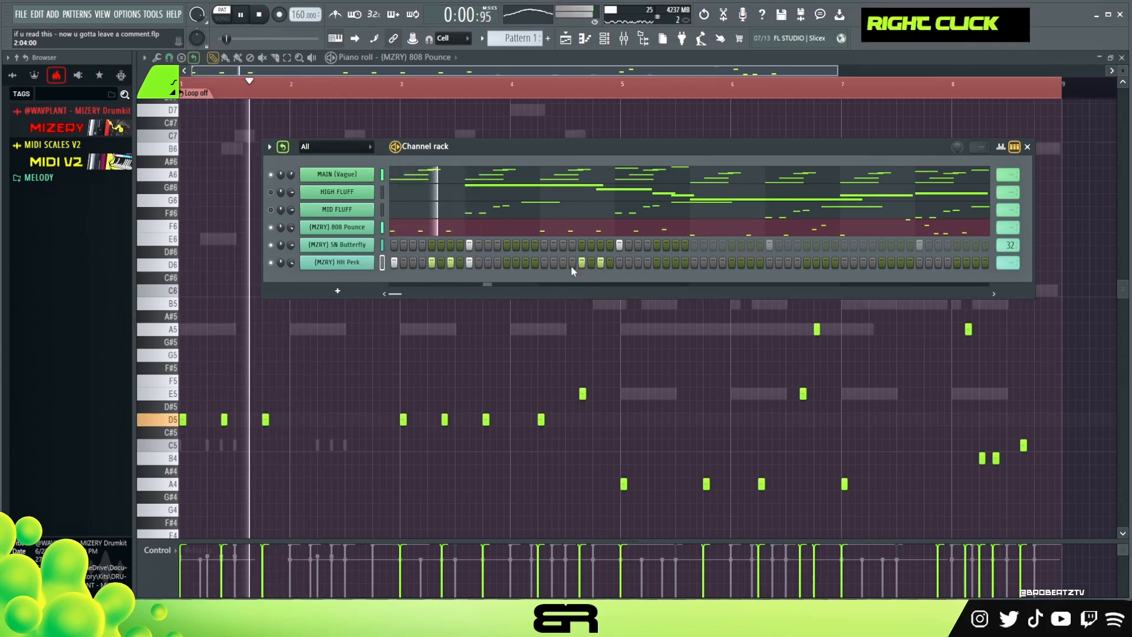
left_click(676, 262)
key("space")
key("space")
left_click(696, 267)
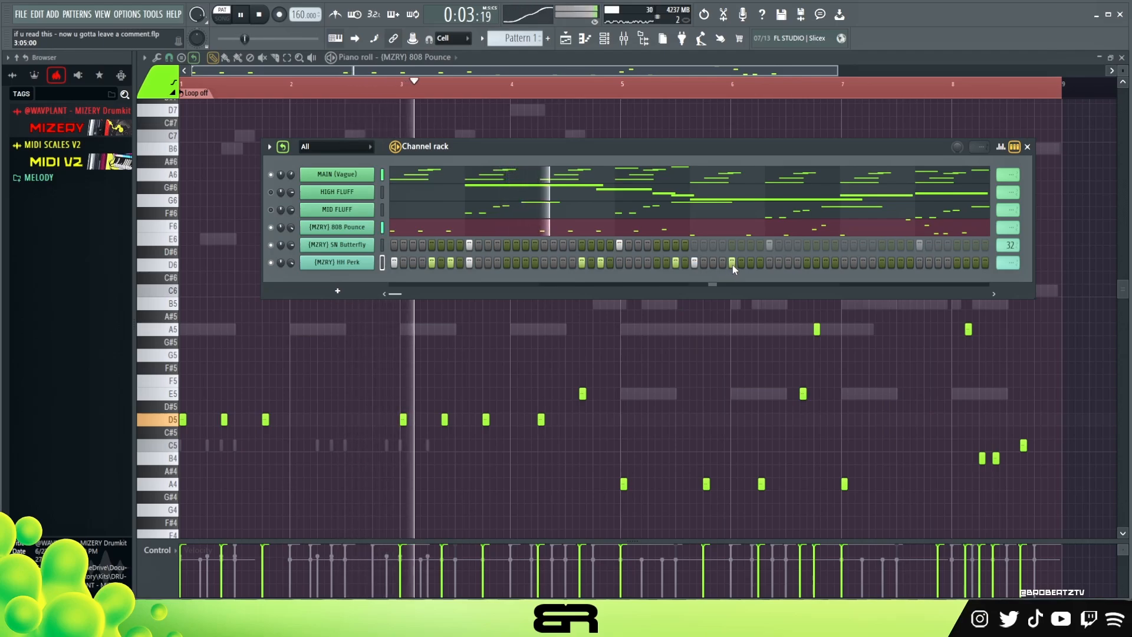
left_click(732, 264)
key("space")
key("space")
left_click(741, 262)
left_click(751, 262)
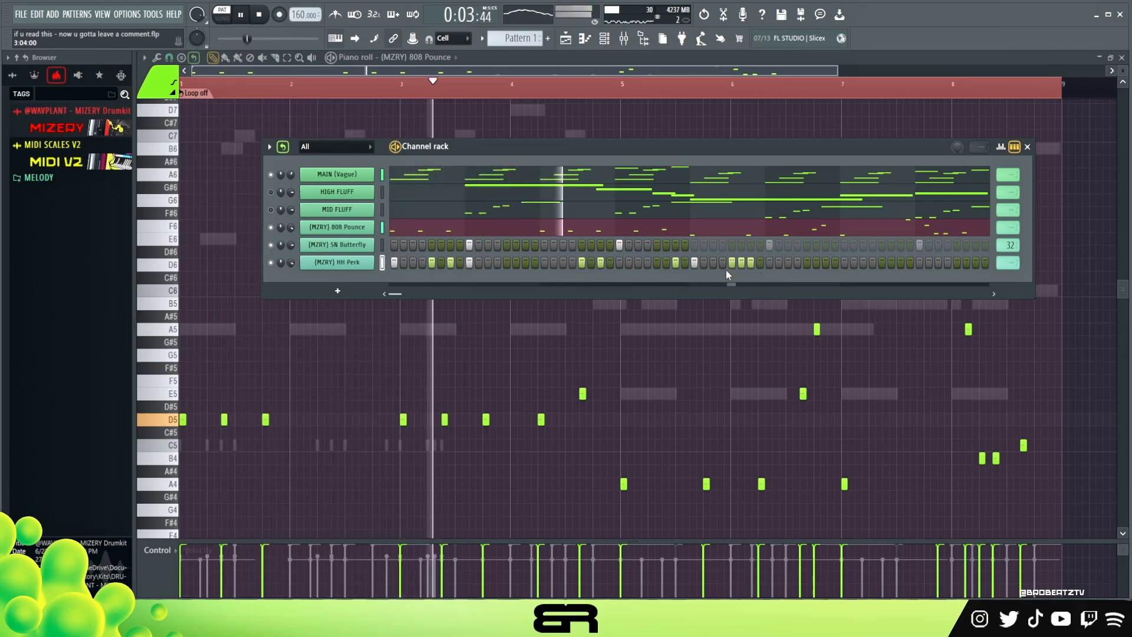
key("space")
key("space")
key("space")
right_click(750, 266)
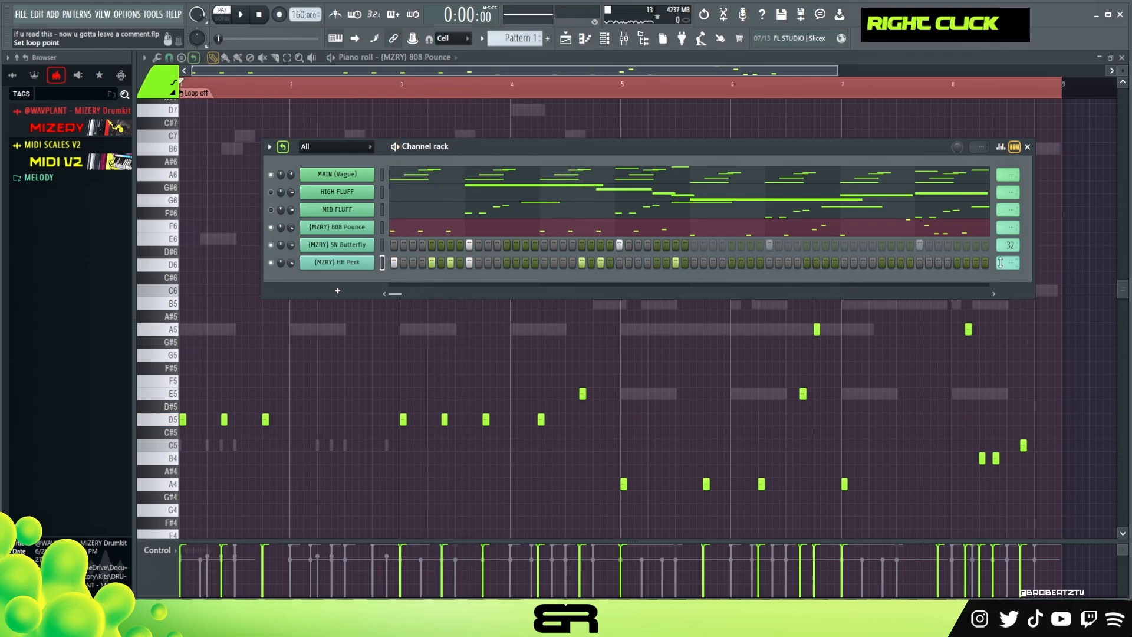
Step: Open HH Perk in the piano roll, copy its two-bar pattern to bars 3 and 4, and audition it
right_click(348, 266)
left_click(392, 263)
key("ctrl+a")
left_click_drag(220, 445, 438, 461)
right_click(348, 109)
scroll(351, 112, "up", 2)
key("space")
scroll(531, 242, "down", 1)
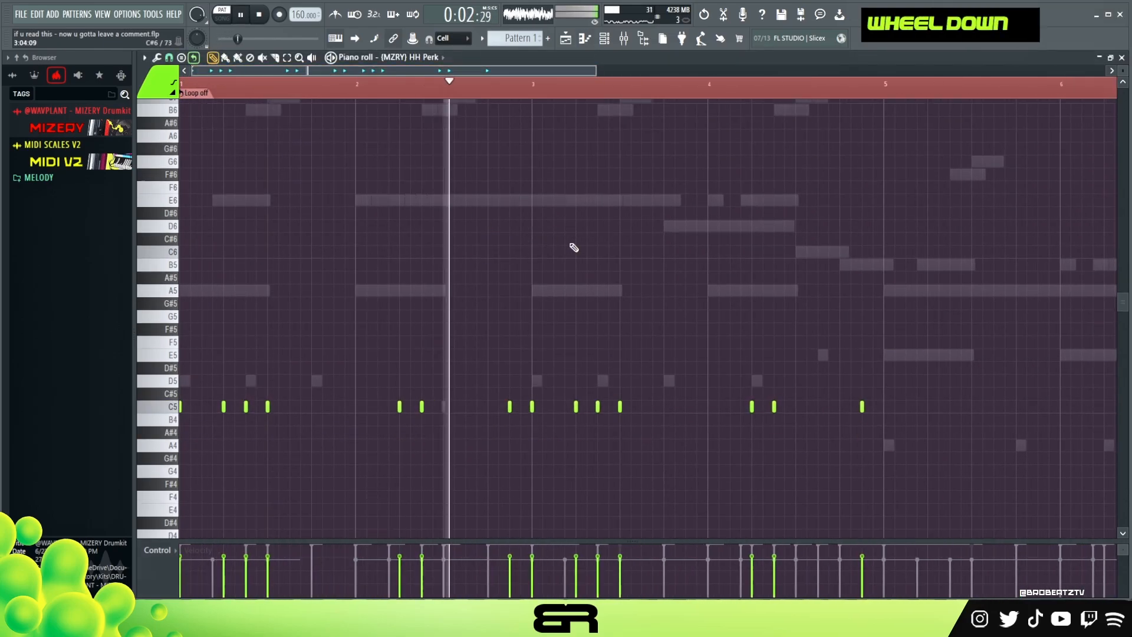
Step: Add a C5 HH Perk hit on beat 4 of bar 3 and another on beat 3.5 of bar 4, auditioning them
left_click(664, 407)
key("space")
left_click(465, 85)
key("space")
right_click(732, 218)
left_click(819, 407)
key("space")
key("space")
Step: Copy the four-bar HH Perk pattern to bars 5 through 8, delete the second hit in bar 5, and audition the copy
key("ctrl+a")
left_click_drag(183, 407, 909, 377)
right_click(932, 407)
scroll(802, 89, "down", 3)
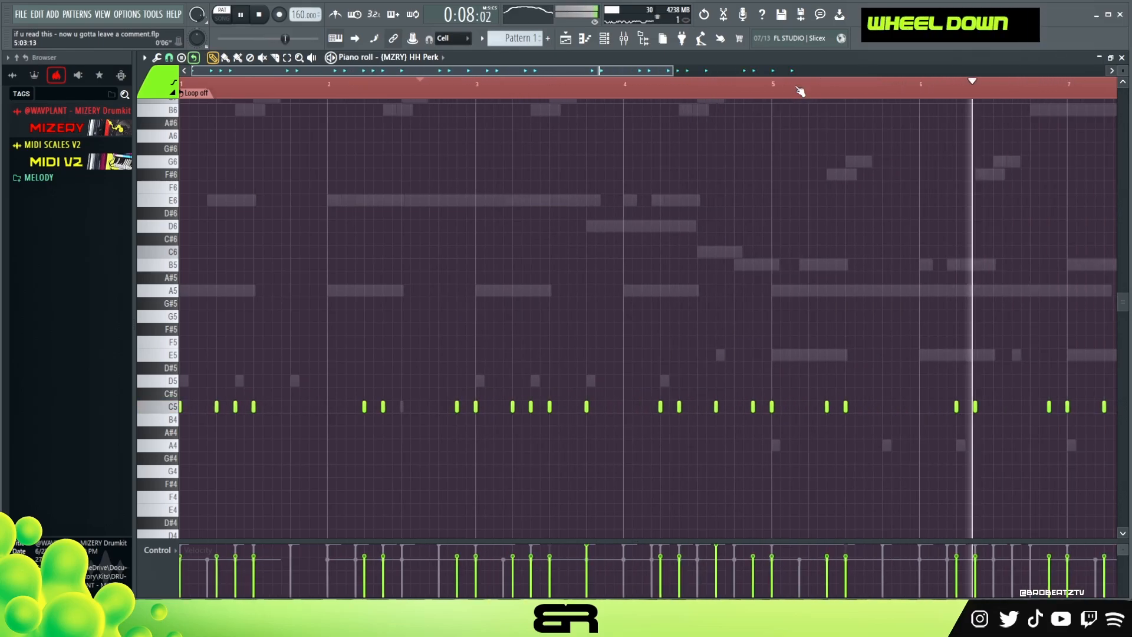
key("space")
key("space")
right_click(950, 210)
scroll(834, 214, "down", 3)
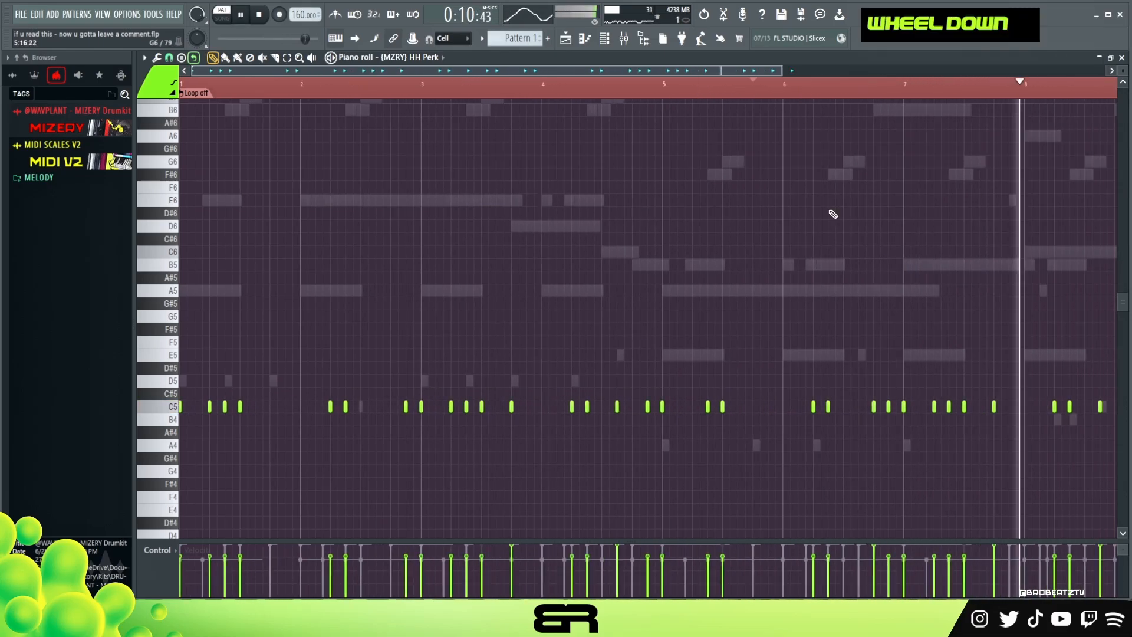
key("space")
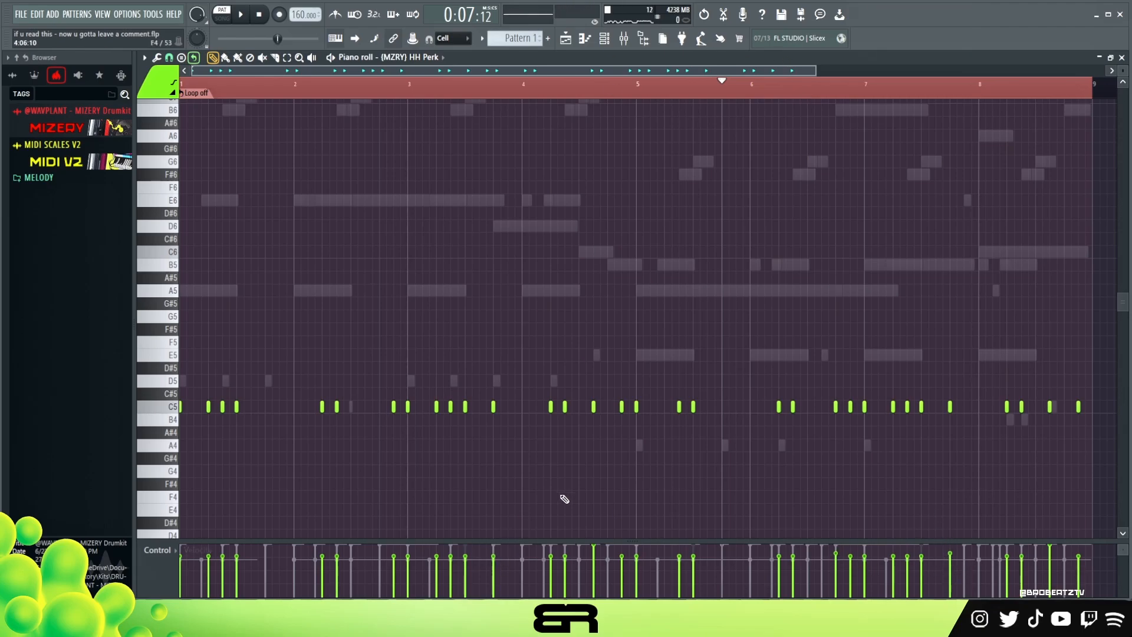
right_click(571, 102)
double_click(573, 93)
left_click_drag(572, 93, 262, 93)
left_click(178, 92)
Step: Show the channel rack over the playlist, unmute HIGH FLUFF and MID FLUFF, and play back the full pattern
left_click(566, 41)
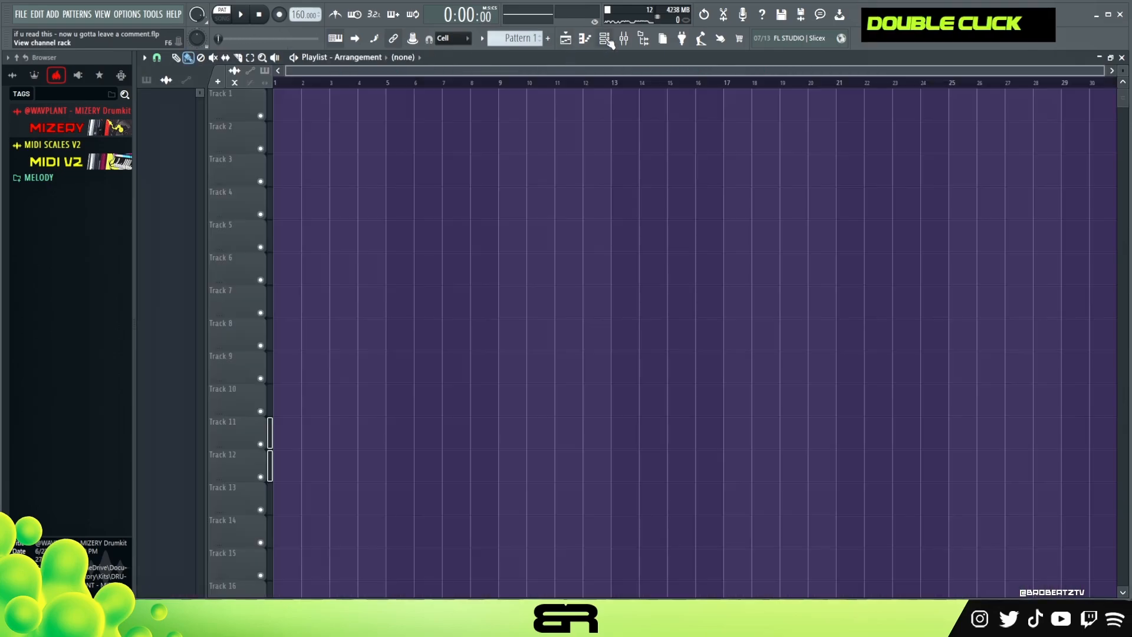
left_click(606, 40)
left_click_drag(530, 147, 550, 133)
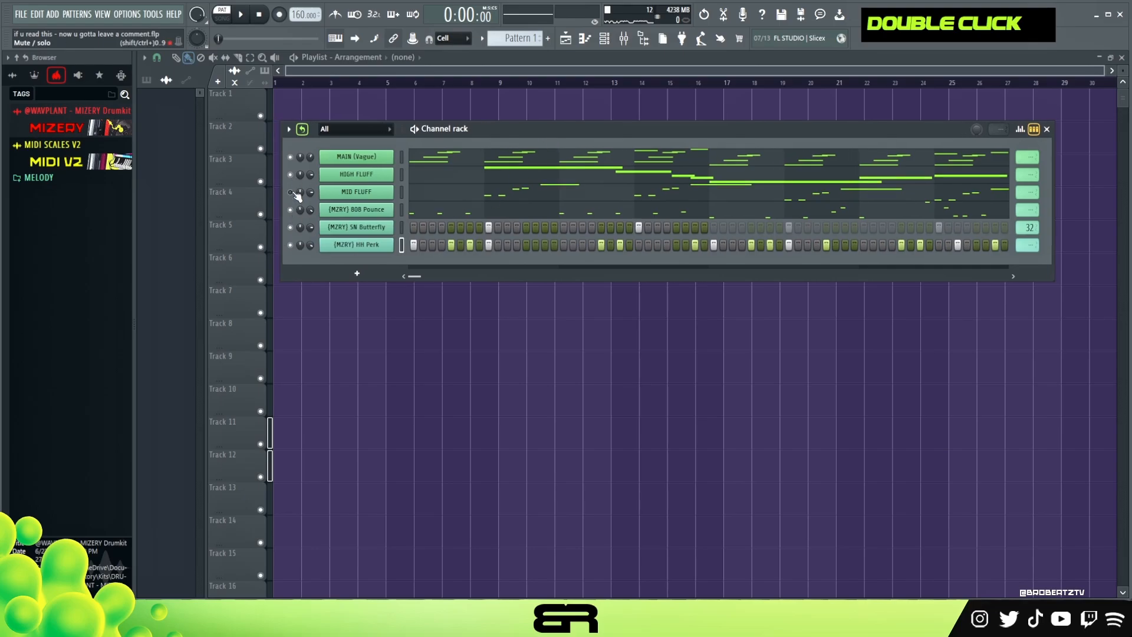
left_click_drag(455, 122, 454, 138)
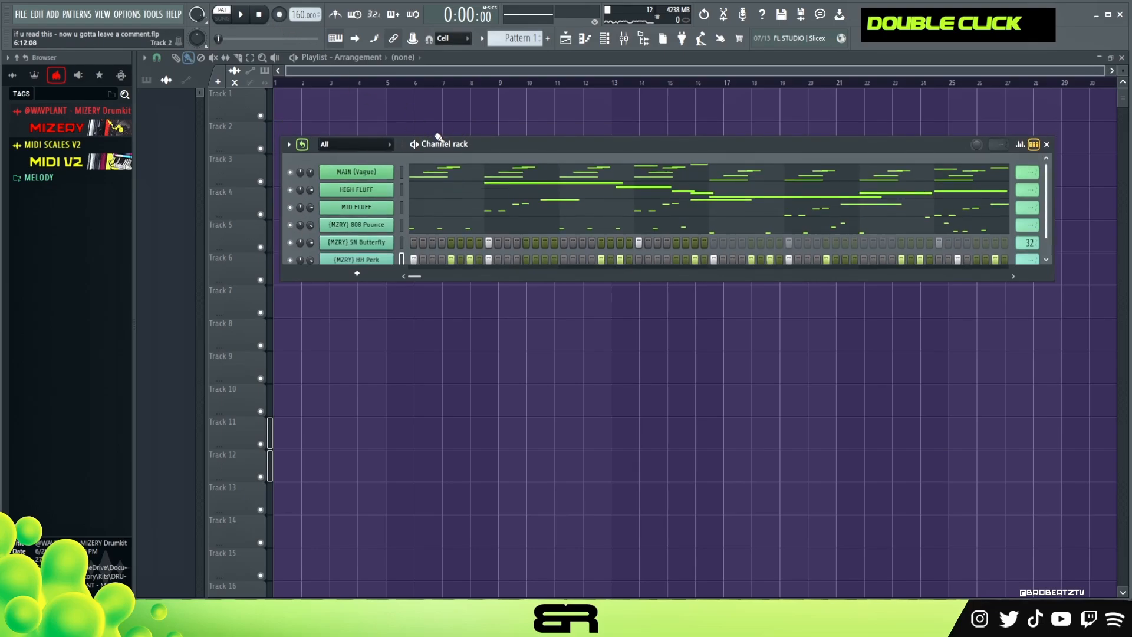
left_click_drag(438, 135, 440, 120)
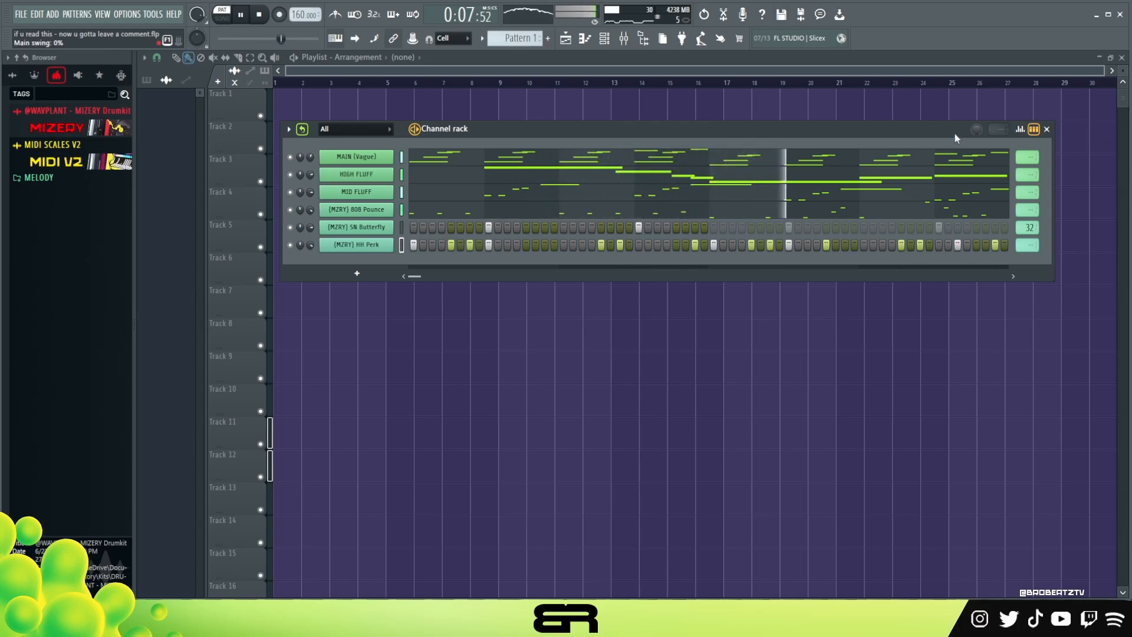
left_click_drag(922, 131, 925, 148)
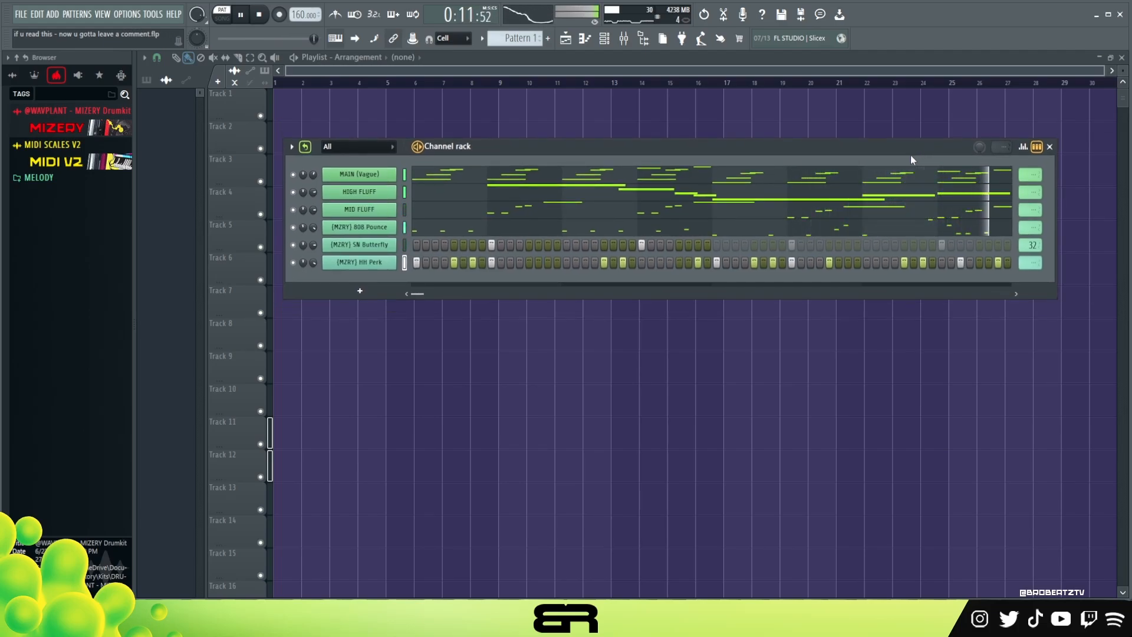
key("space")
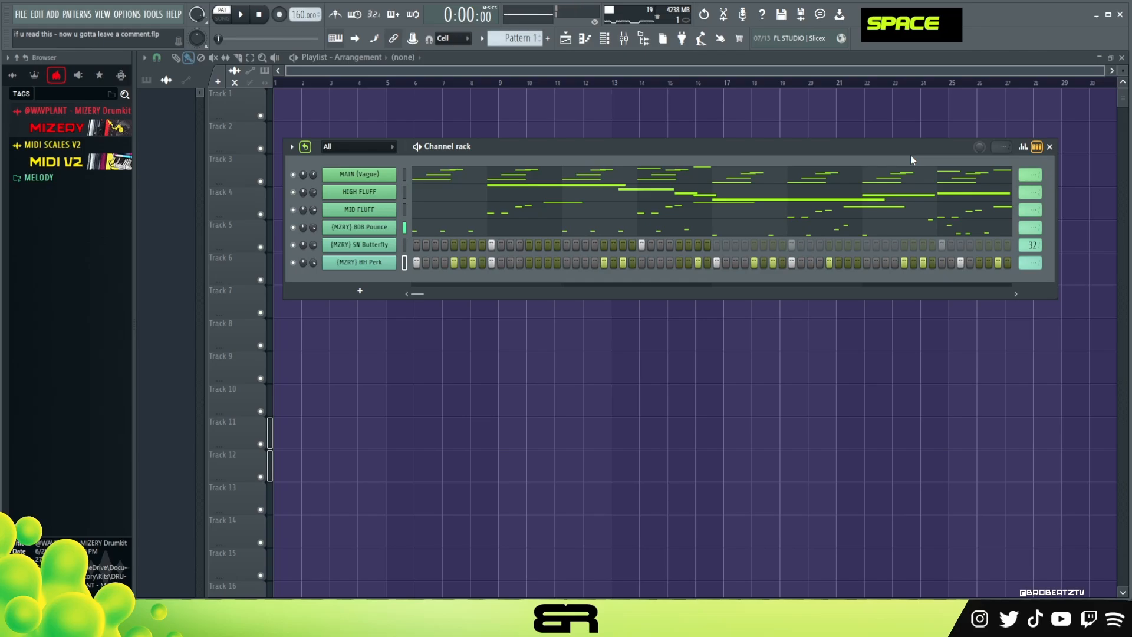